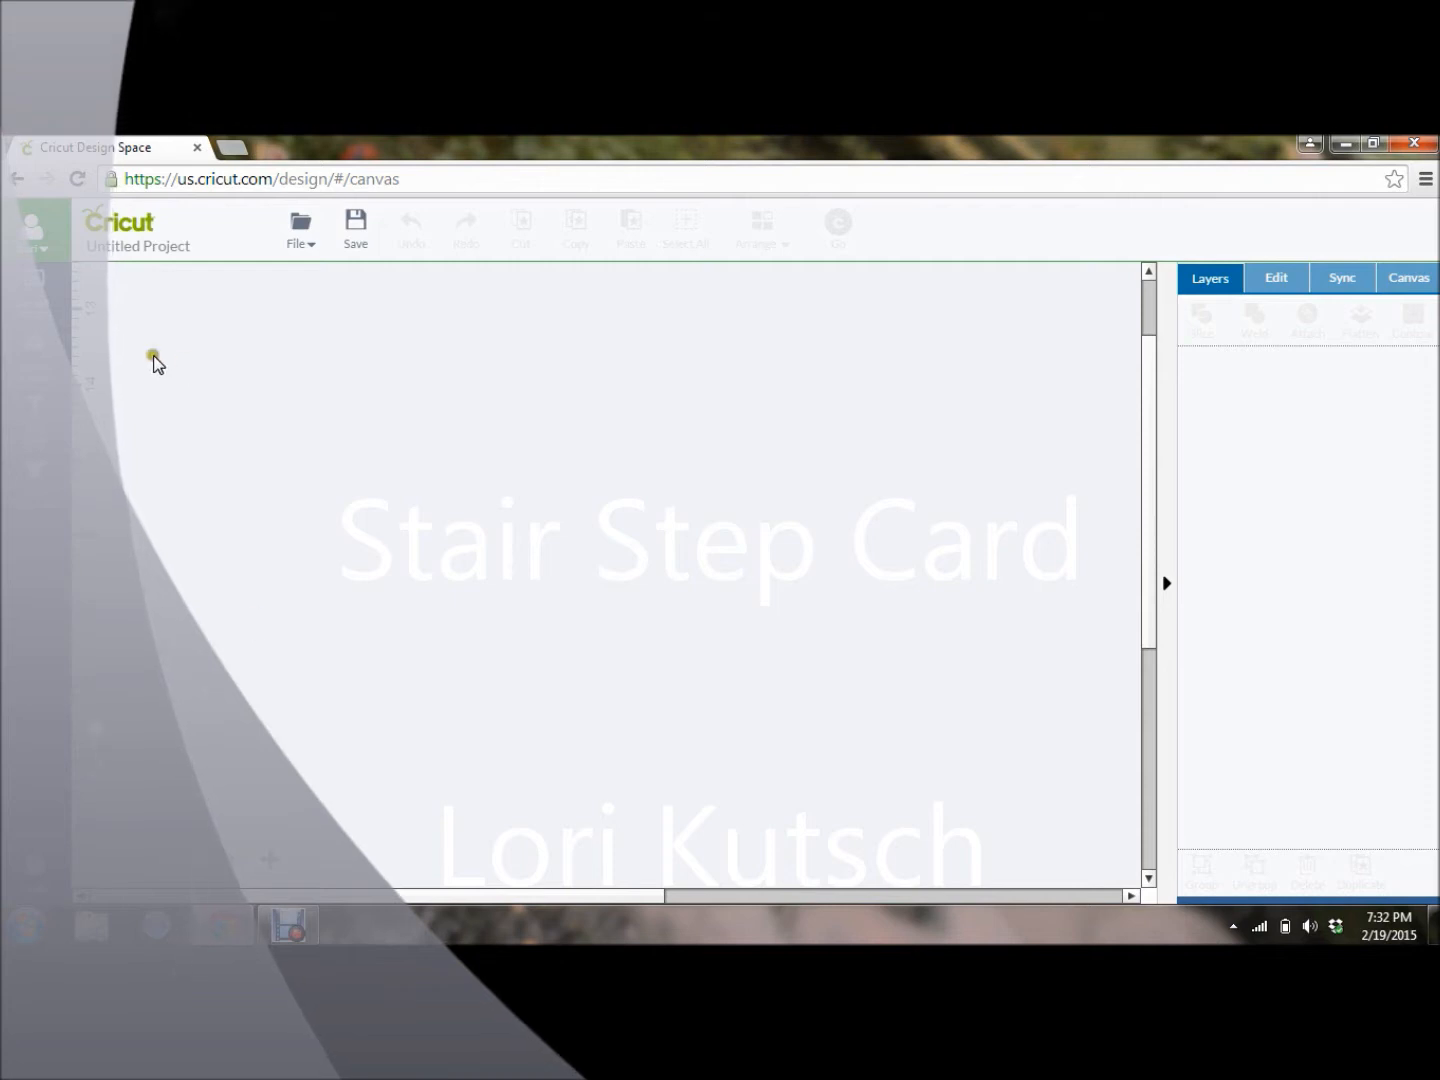
# Find the plain pink rectangle in the image library's "rectangle" results and choose it for insertion.
pyautogui.click(41, 301)
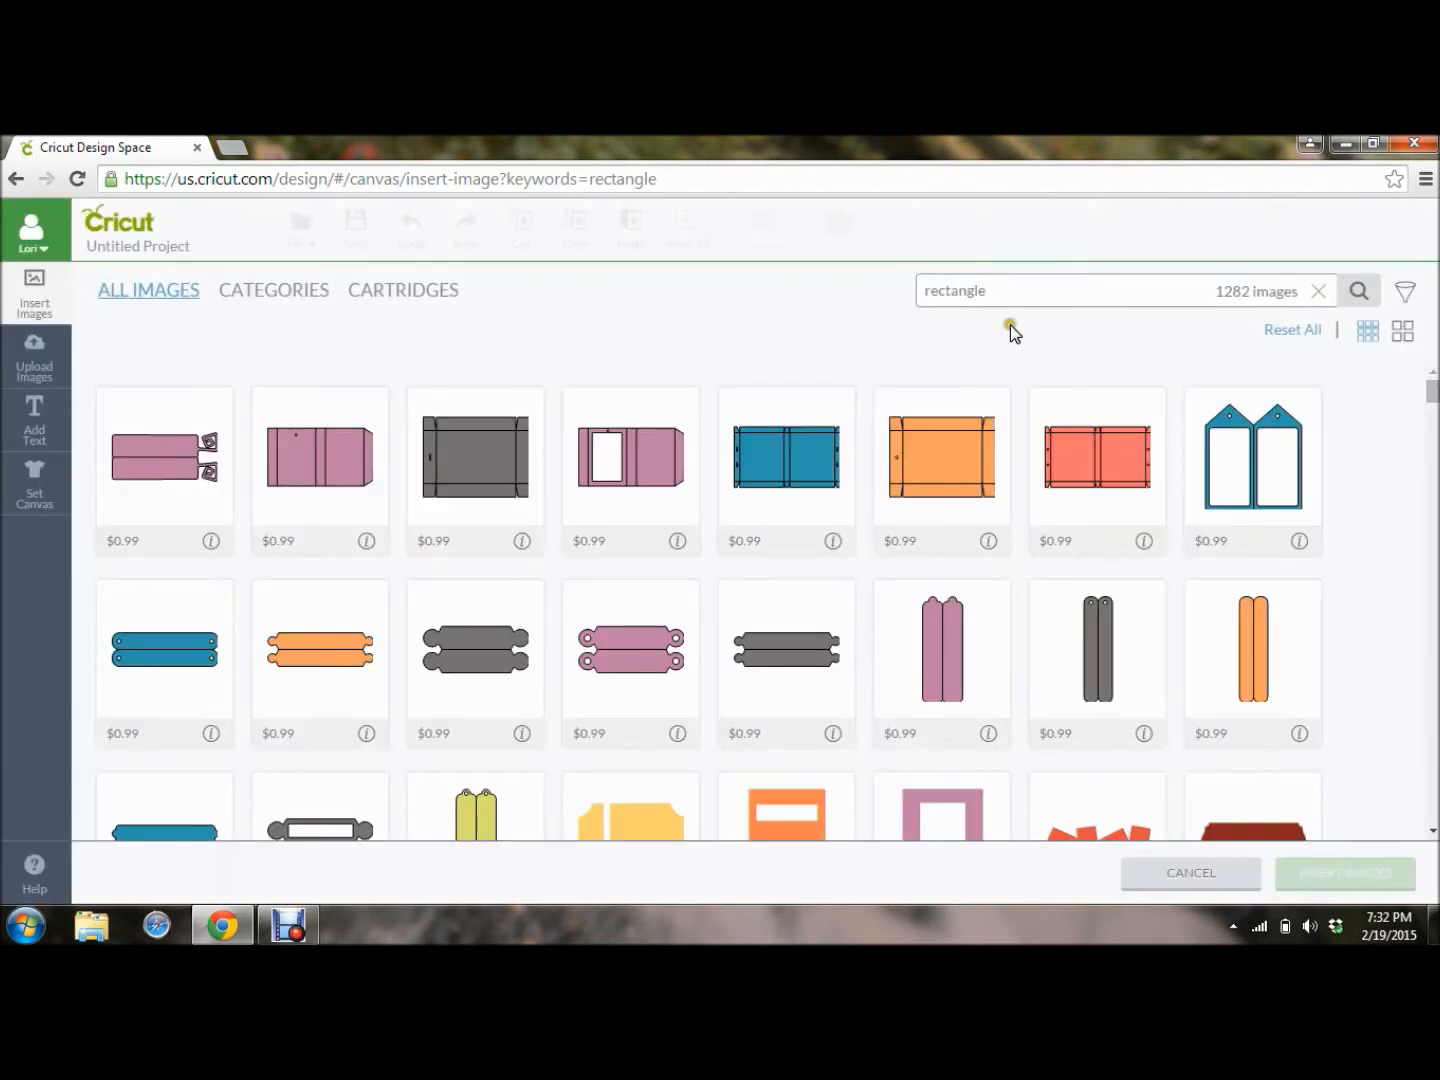
pyautogui.click(1013, 285)
pyautogui.moveTo(1433, 405); pyautogui.dragTo(1434, 446)
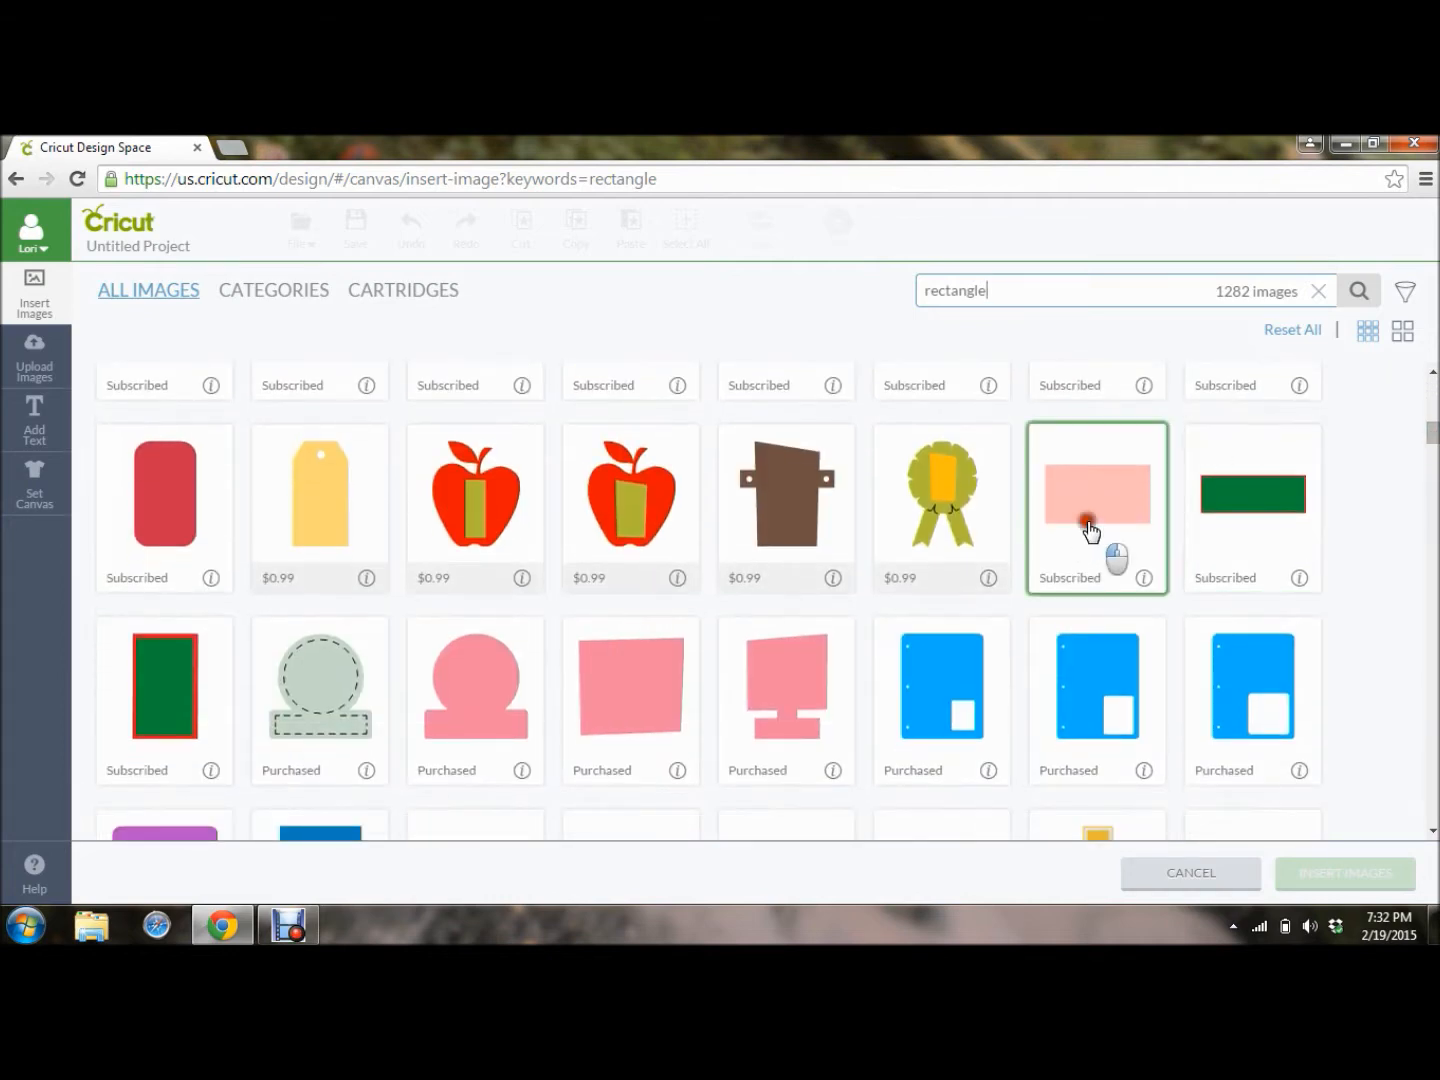
pyautogui.click(1090, 527)
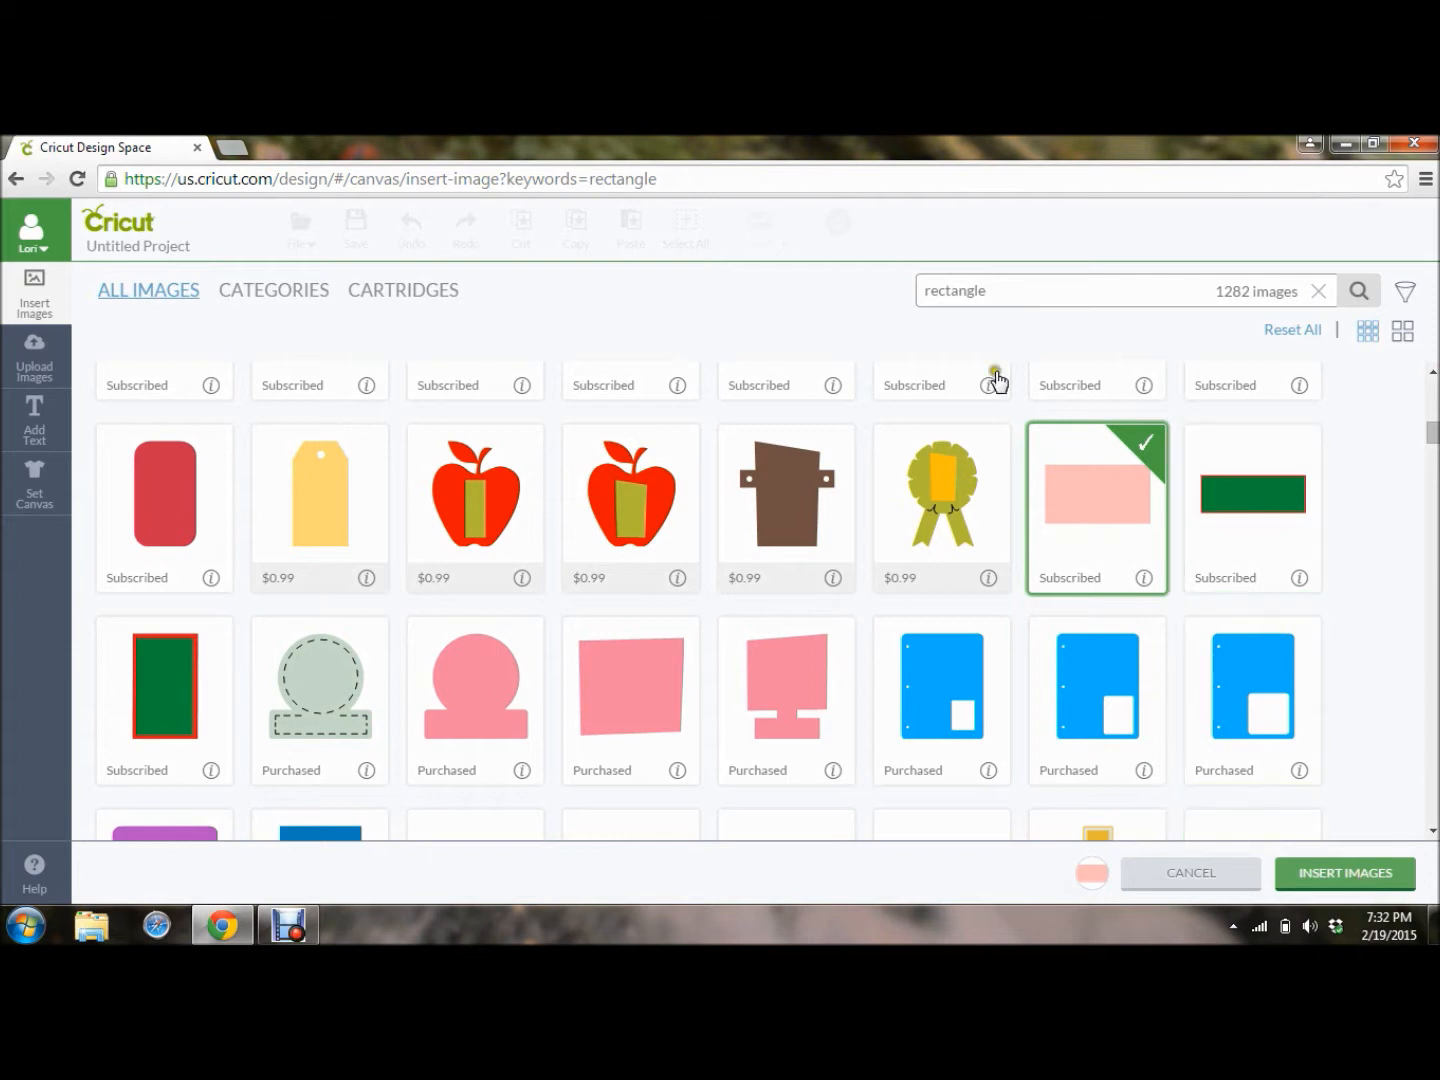
# Dismiss the performance alert and search the image library for "line", keeping the chosen rectangle.
pyautogui.click(992, 291)
pyautogui.press('BackSpace')
pyautogui.press('BackSpace')
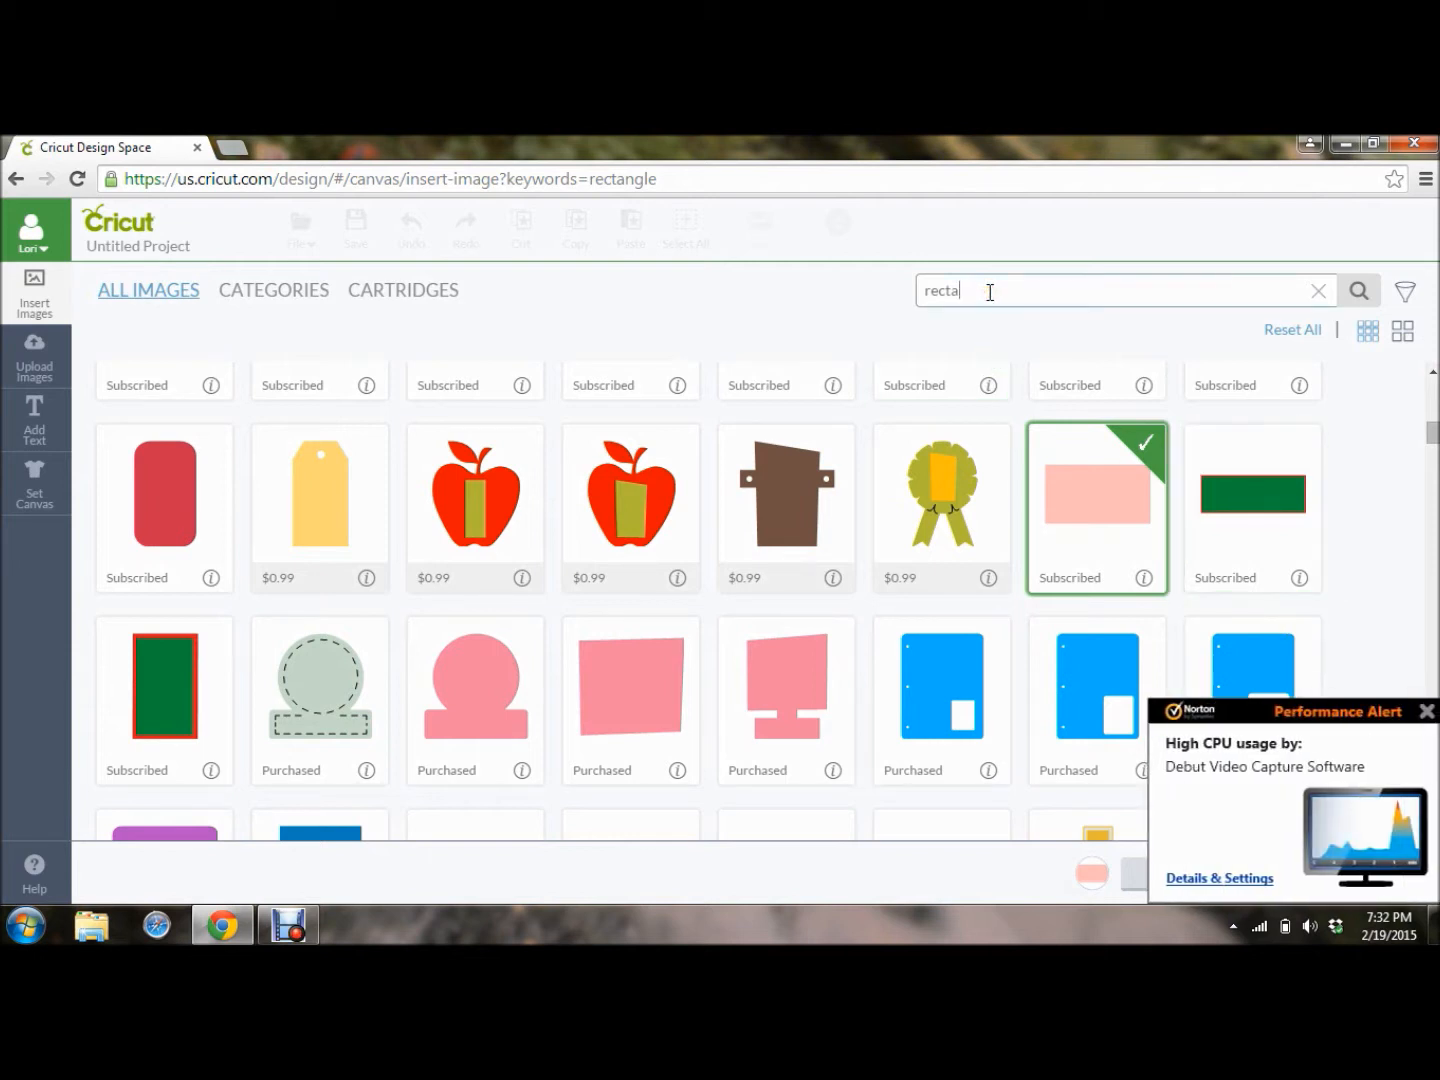
pyautogui.press('BackSpace')
pyautogui.press('BackSpace')
pyautogui.press('BackSpace')
pyautogui.press('BackSpace')
pyautogui.press('BackSpace')
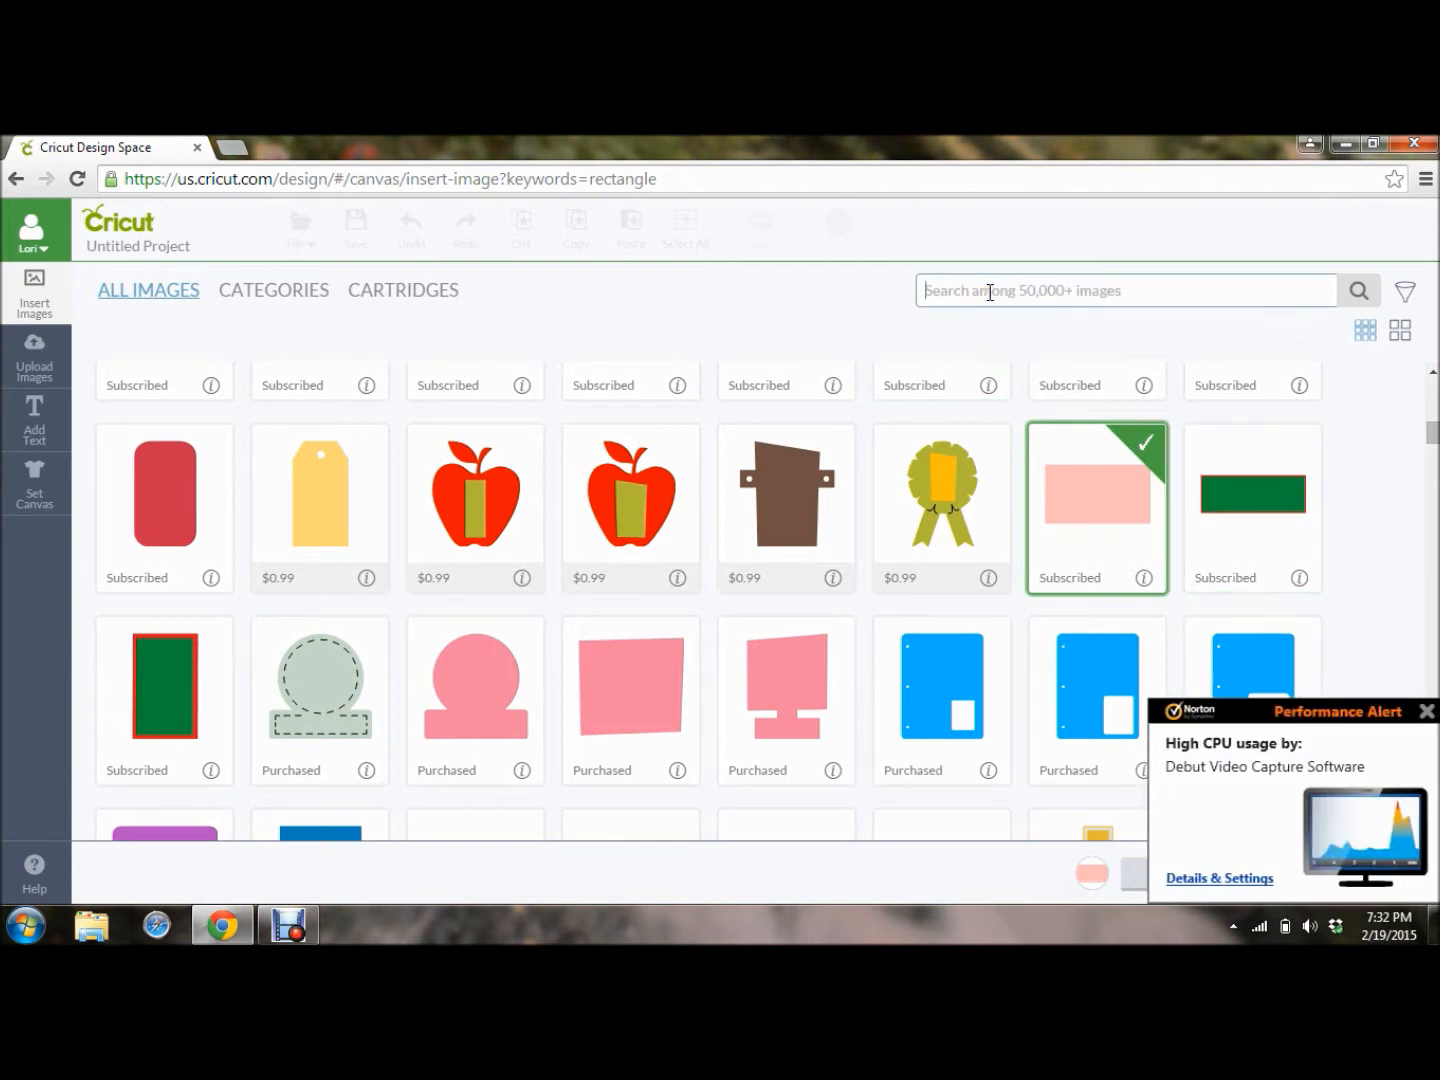
pyautogui.click(1422, 715)
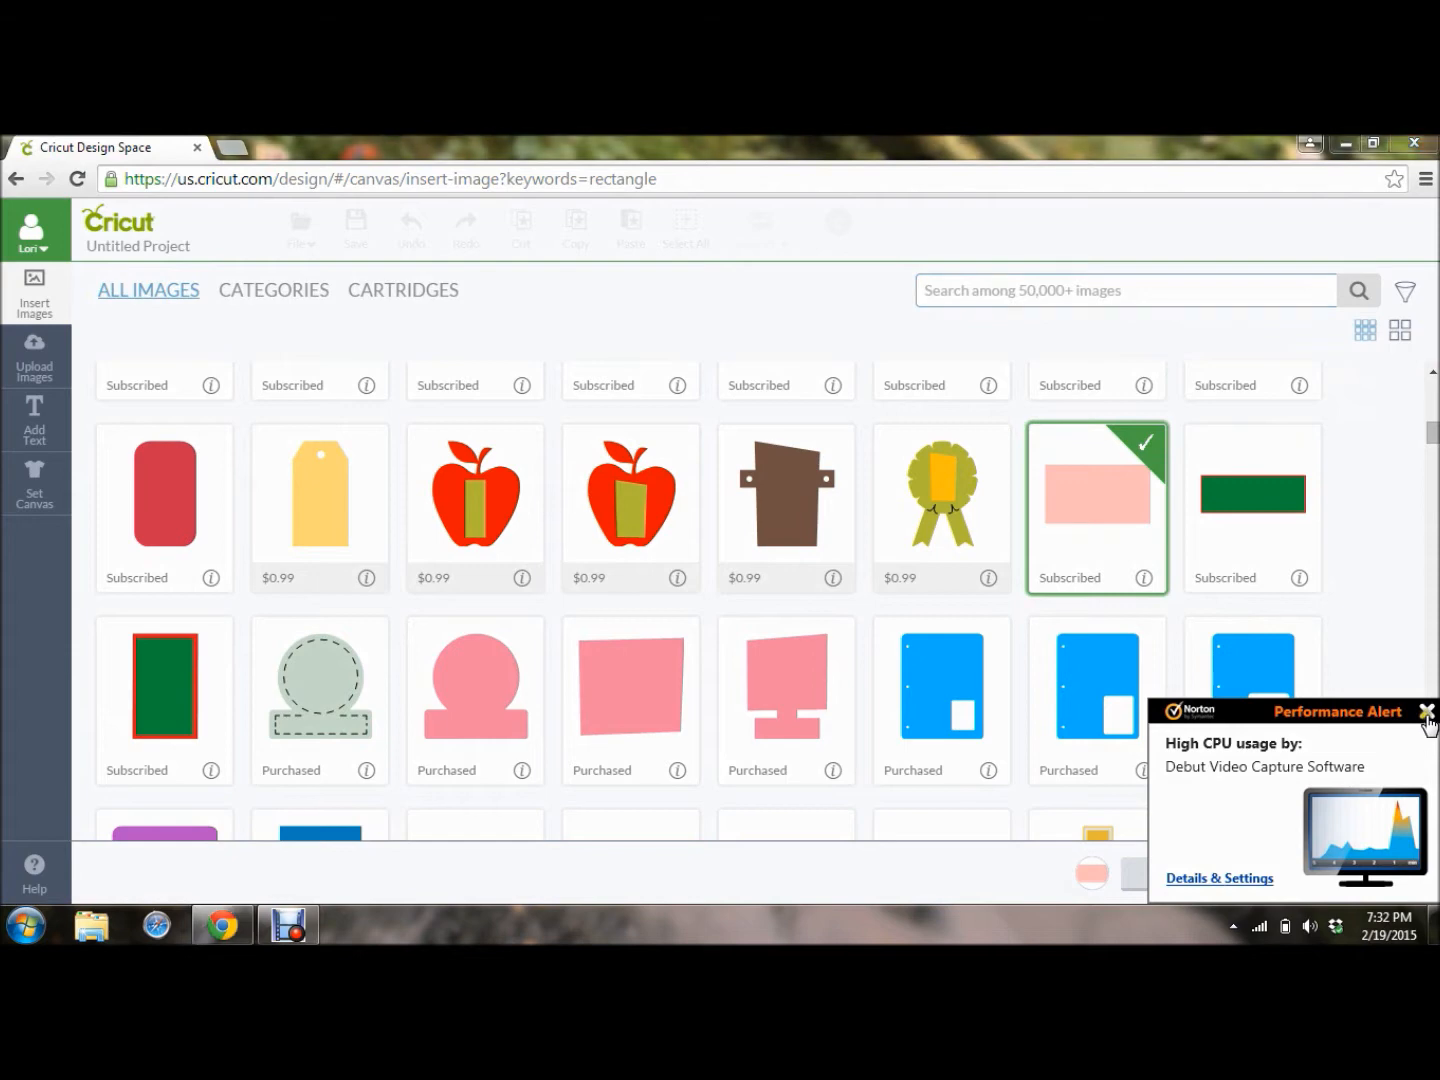
pyautogui.click(1102, 282)
pyautogui.write('line')
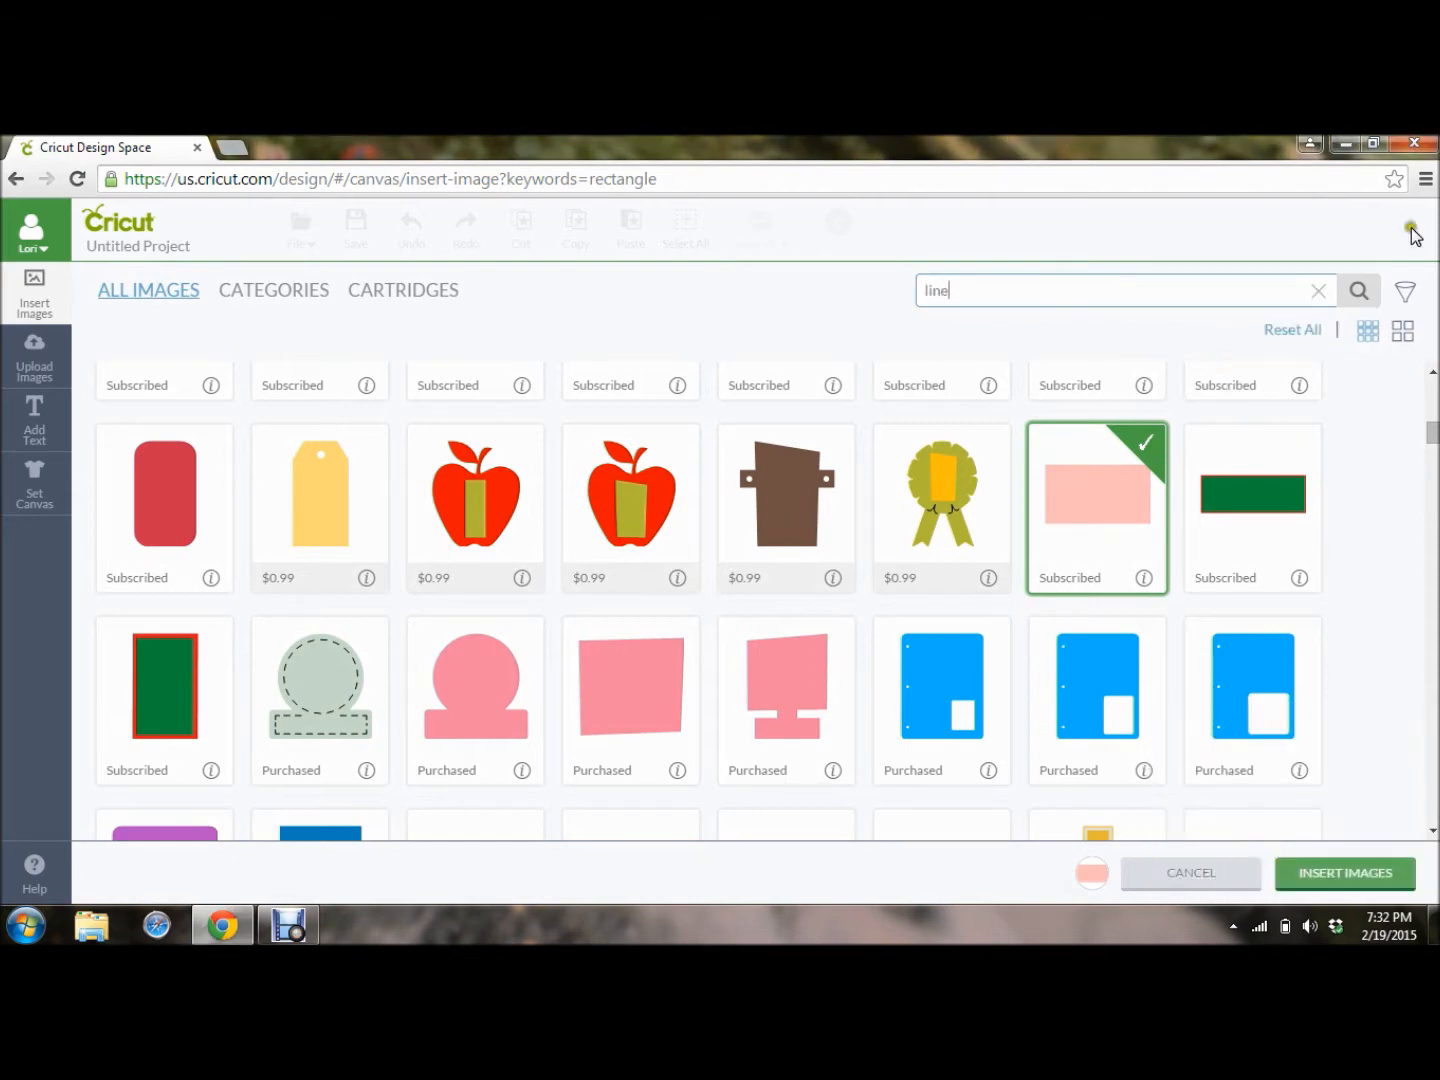
pyautogui.click(1358, 290)
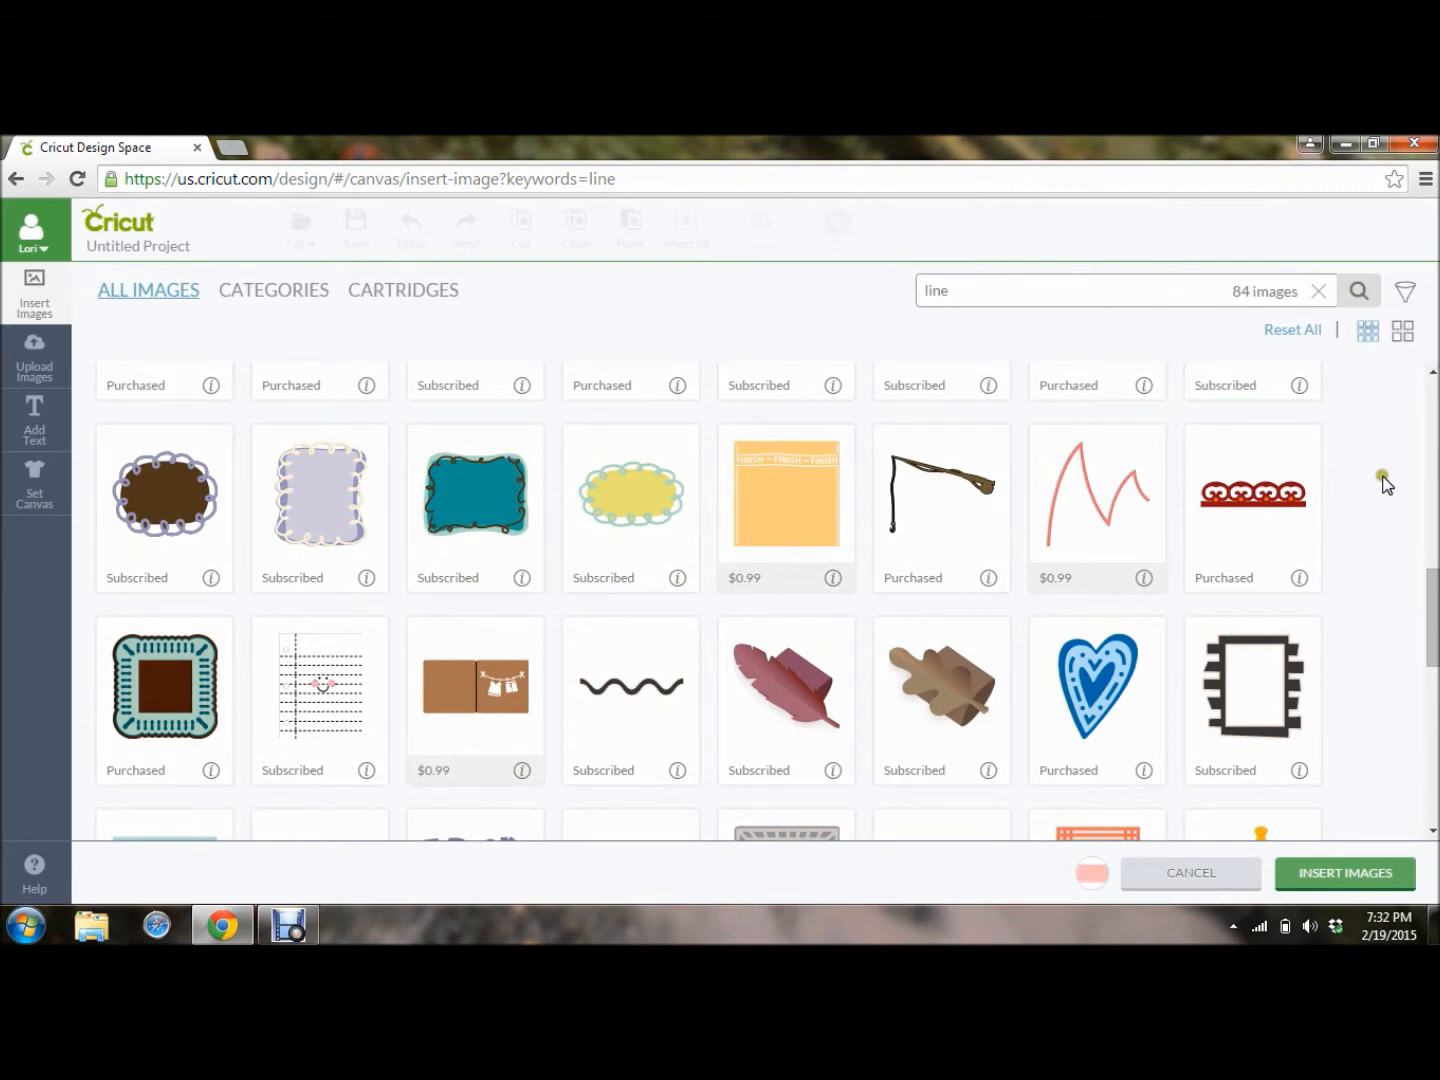
# Choose the free thin vertical score line and insert it with the rectangle onto the canvas.
pyautogui.moveTo(1432, 600); pyautogui.dragTo(1382, 406)
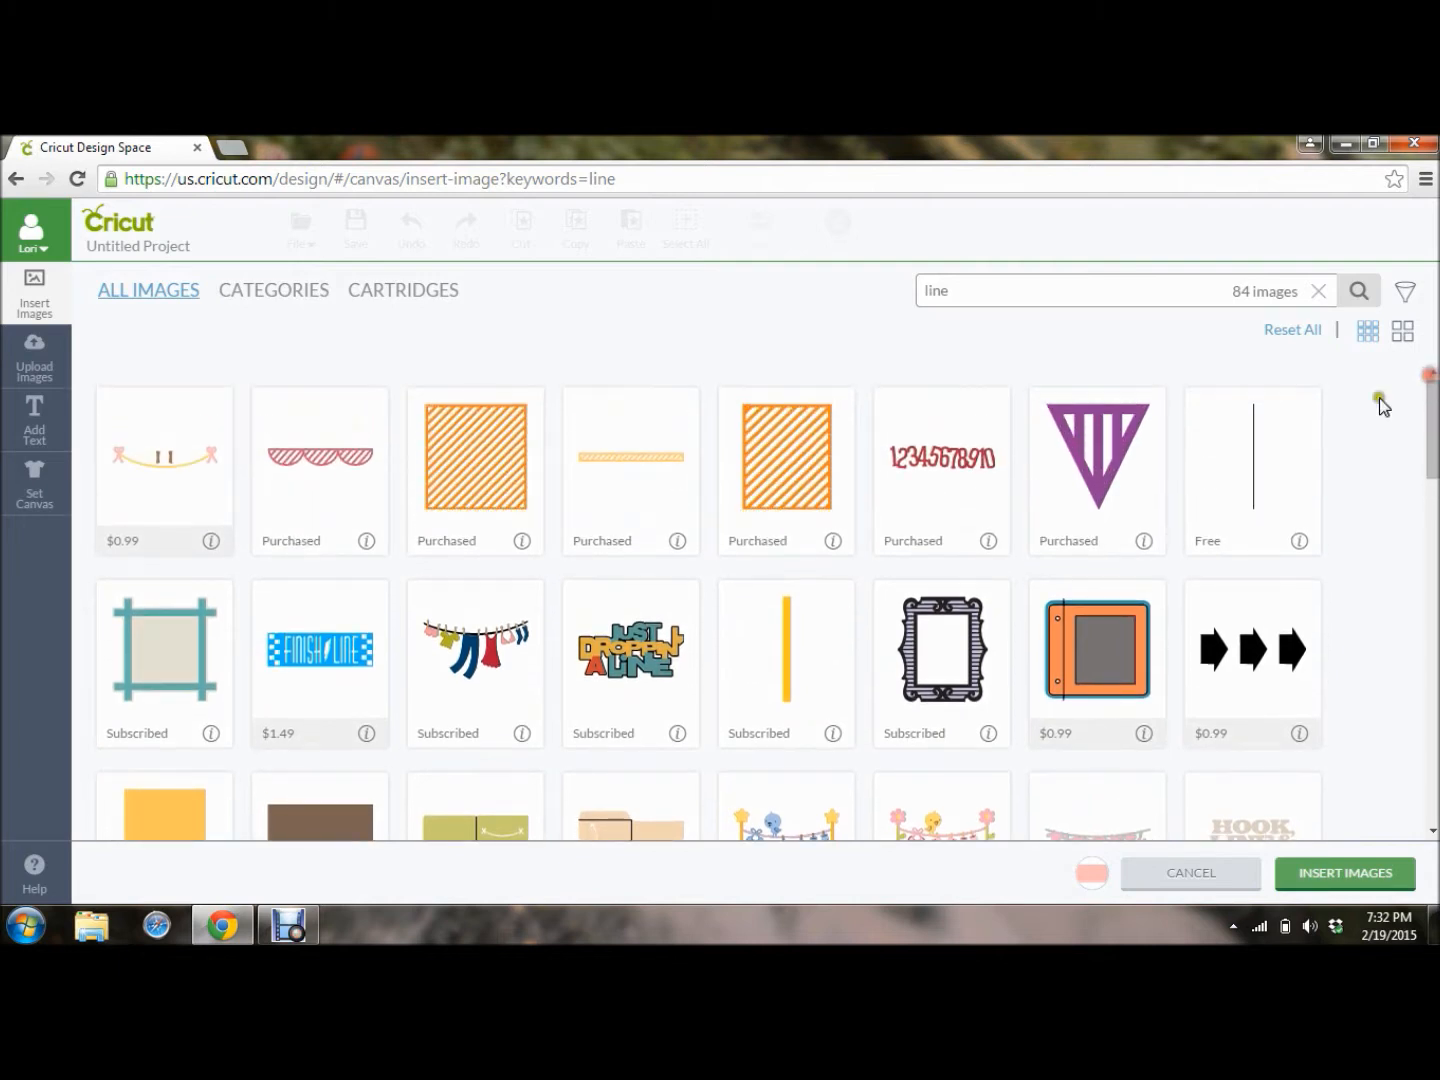
pyautogui.click(1236, 460)
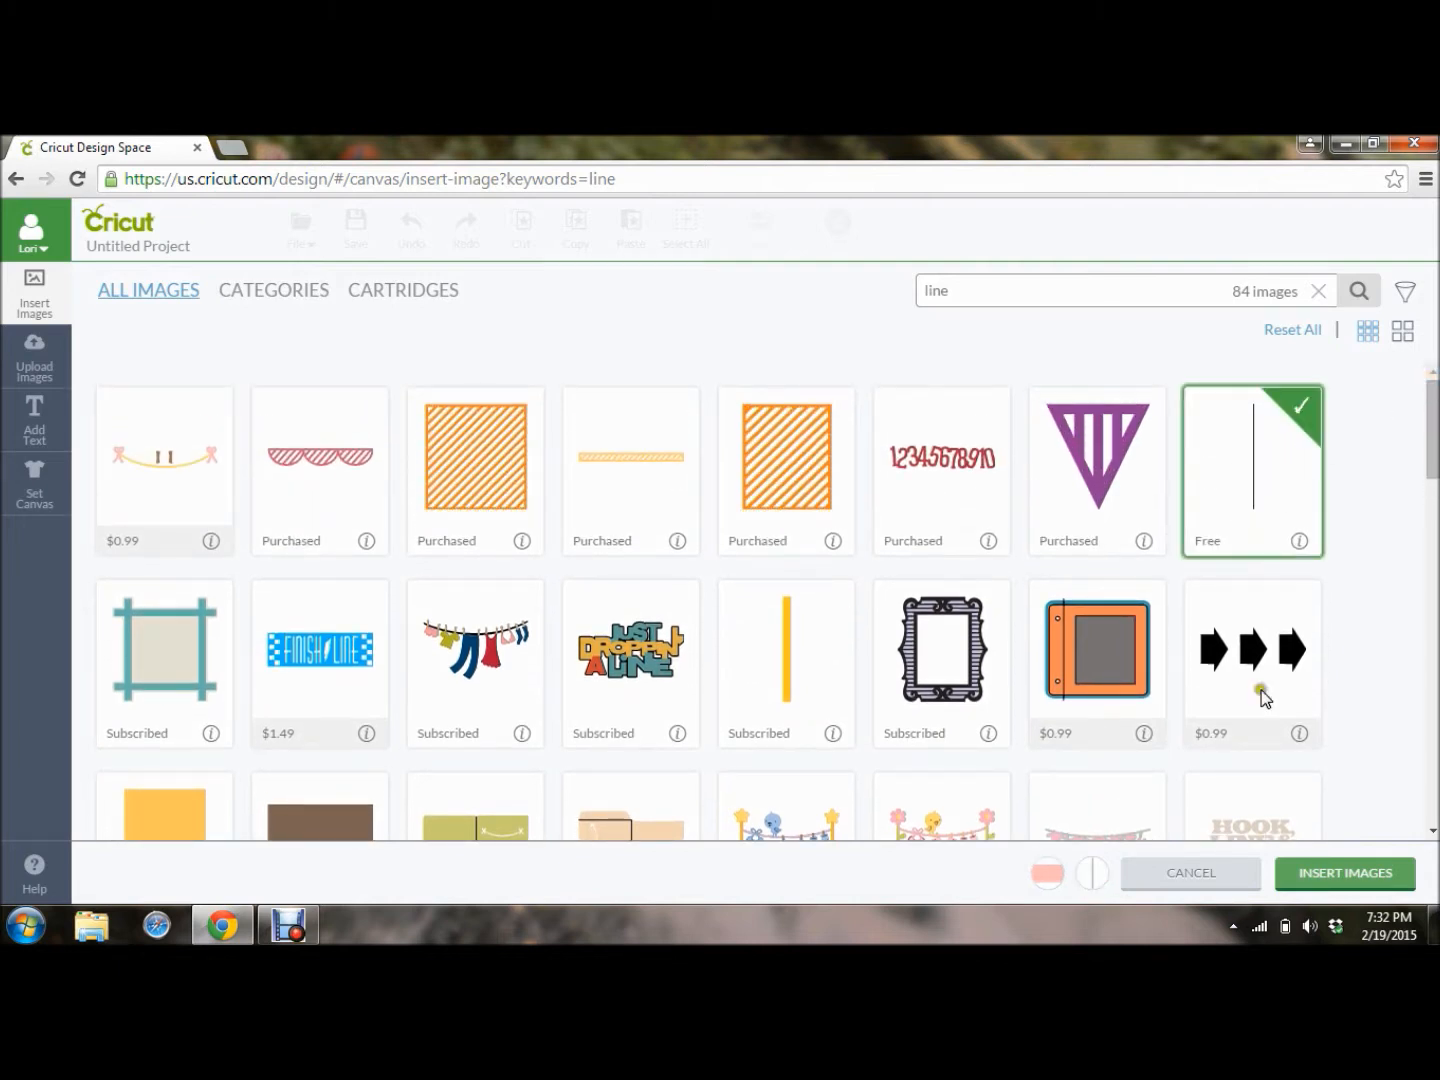
pyautogui.click(1345, 874)
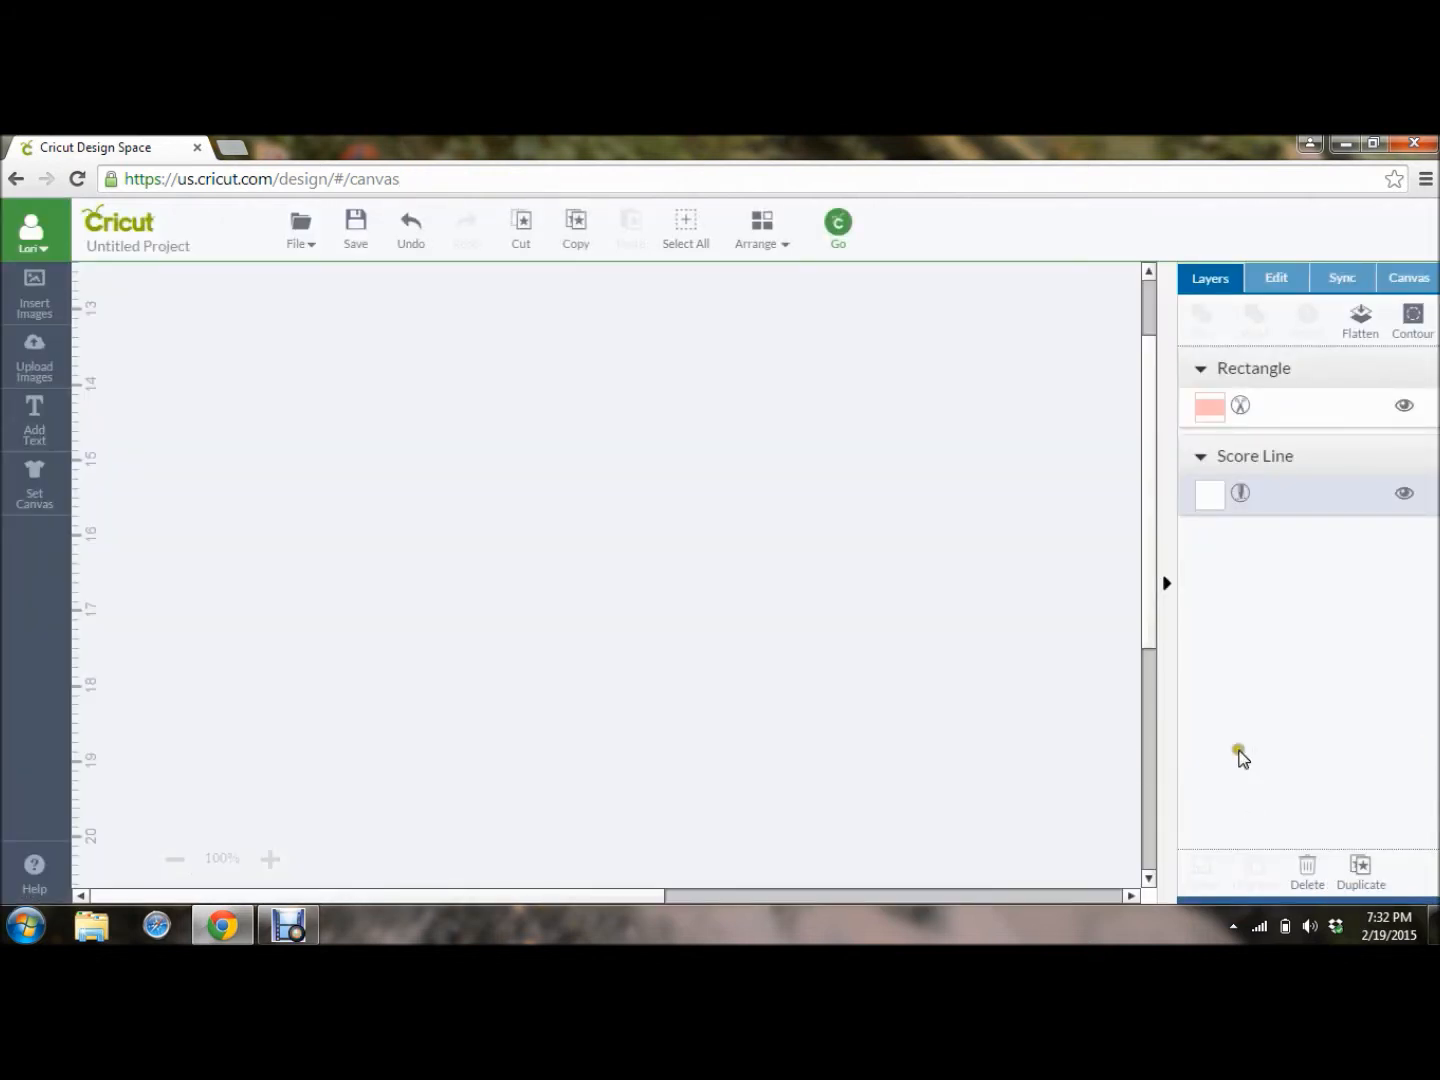
# Separate the two images by moving the rectangle to the upper left and the score line to its right.
pyautogui.moveTo(1156, 680); pyautogui.dragTo(1141, 515)
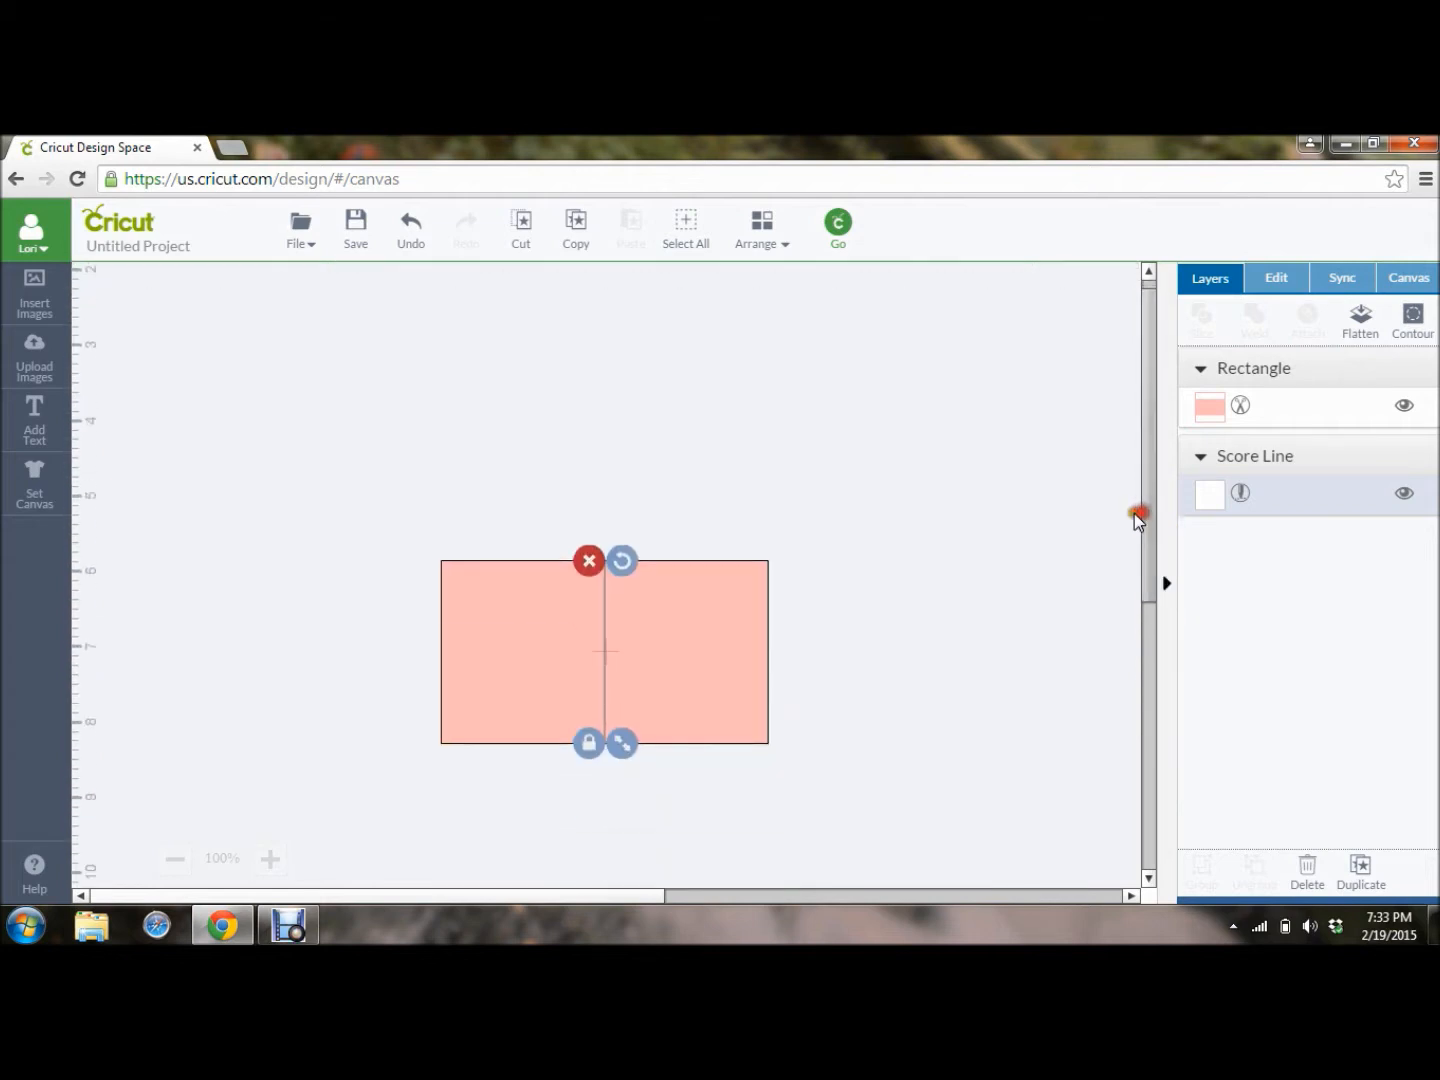
pyautogui.moveTo(488, 635); pyautogui.dragTo(166, 363)
pyautogui.moveTo(602, 643); pyautogui.dragTo(897, 452)
# Unlock the rectangle's proportions and resize it to 6 in wide by 9 in high.
pyautogui.click(256, 366)
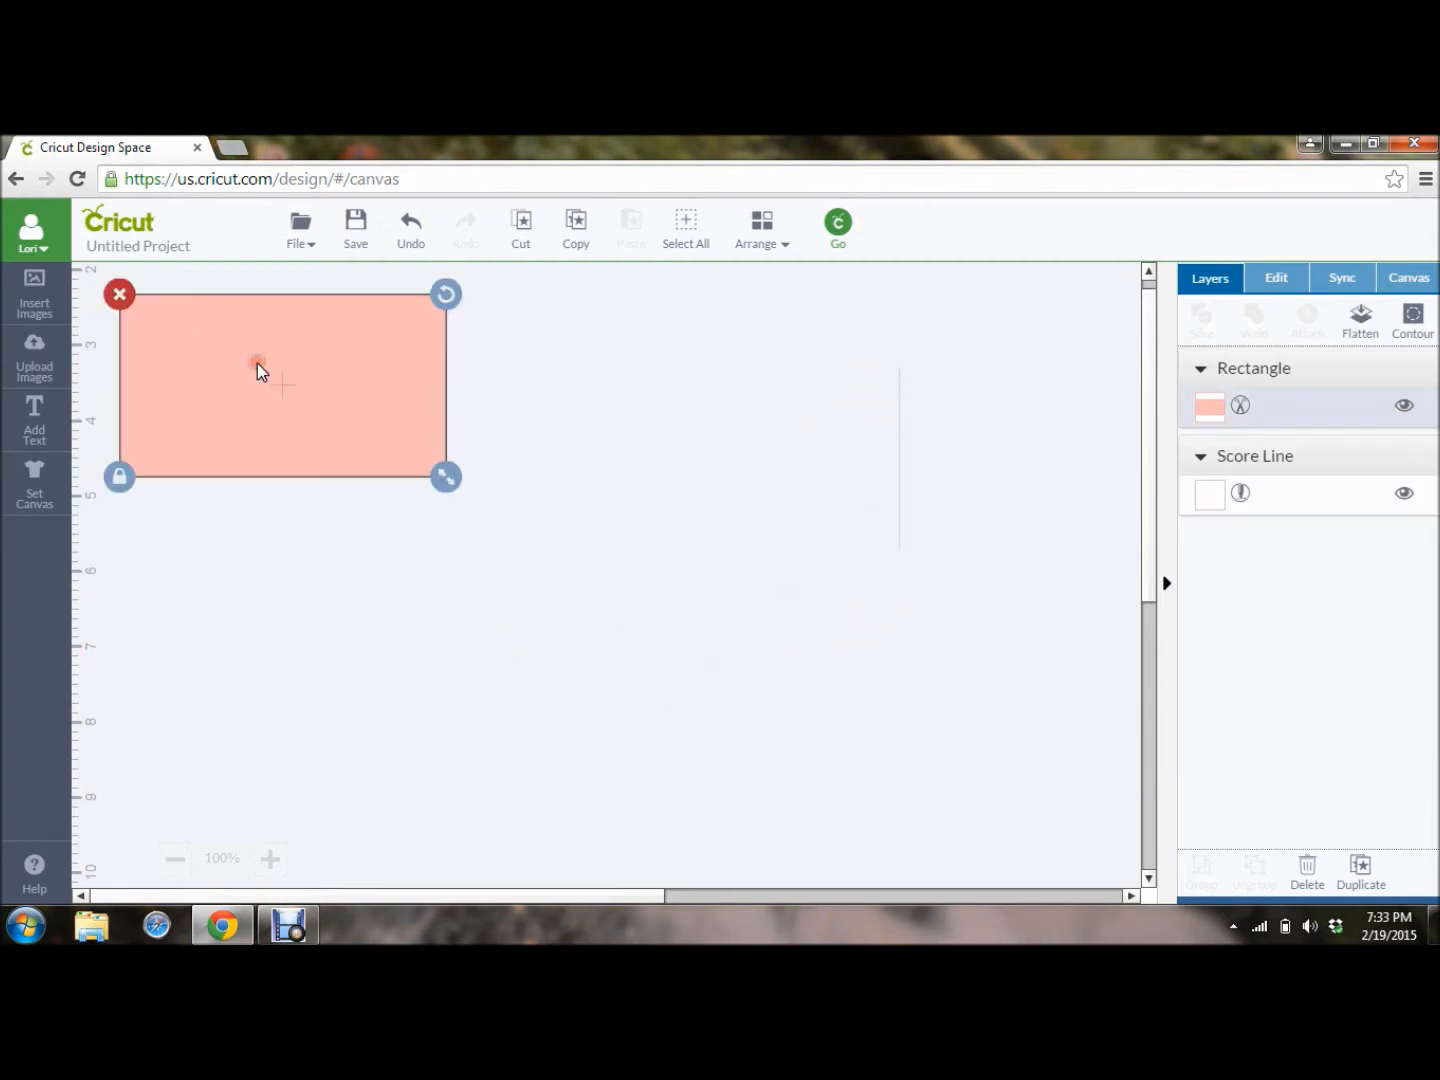
pyautogui.click(1271, 290)
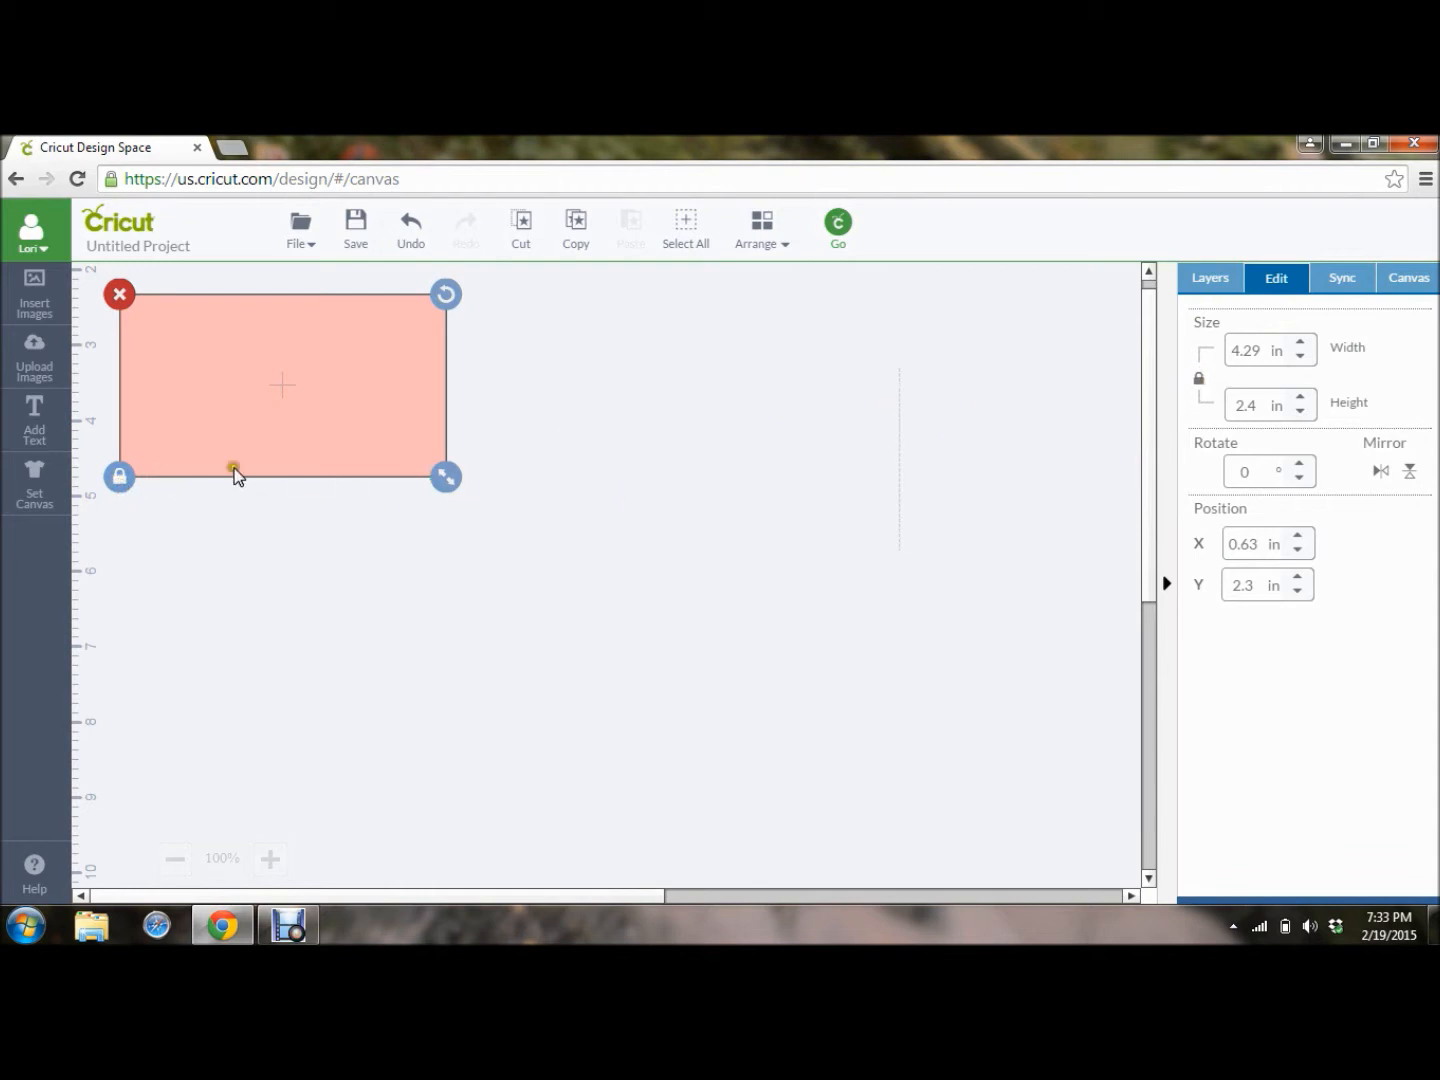
pyautogui.click(130, 500)
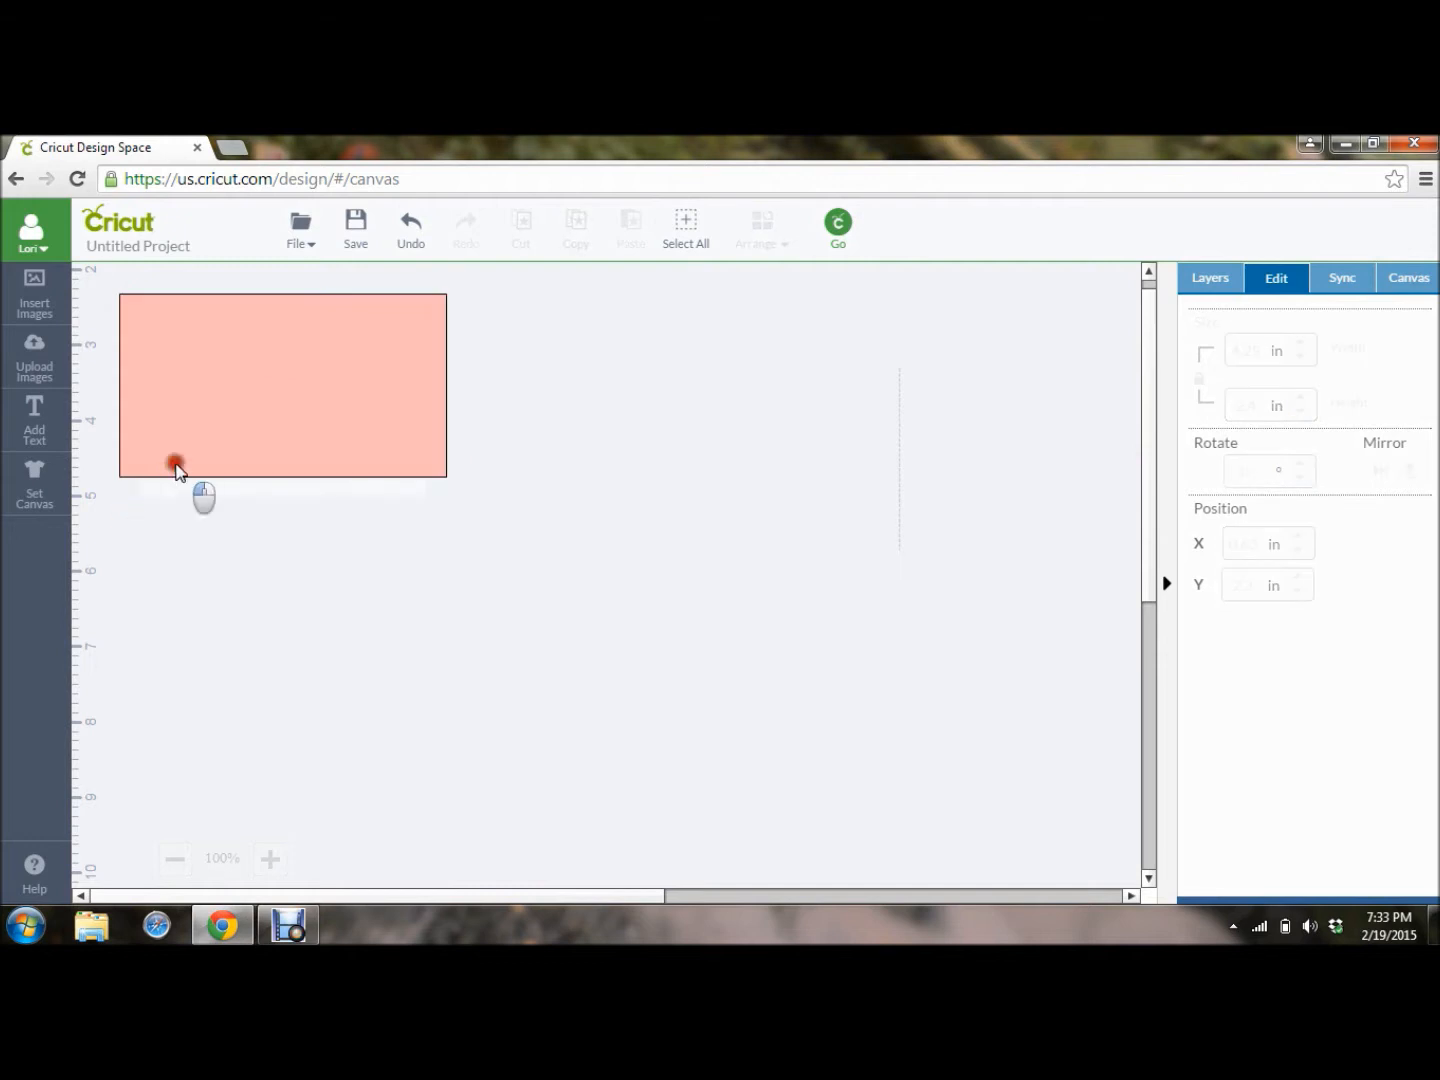
pyautogui.click(174, 466)
pyautogui.click(120, 477)
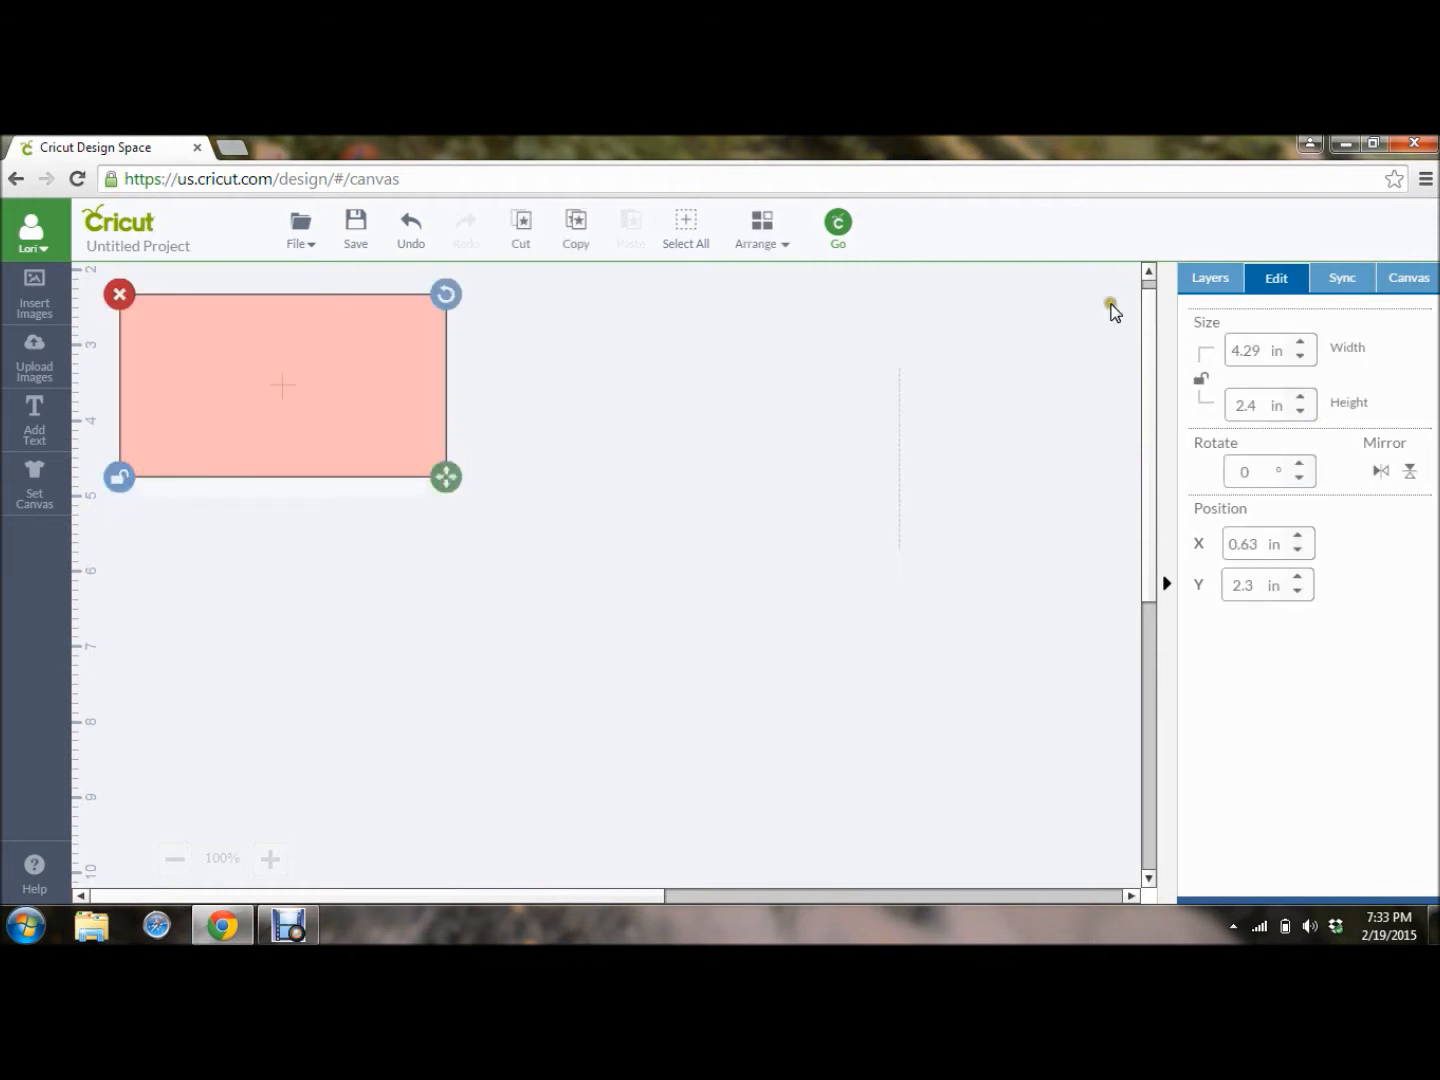
pyautogui.moveTo(1263, 349); pyautogui.dragTo(1218, 360)
pyautogui.write('6')
pyautogui.press('Tab')
pyautogui.write('9')
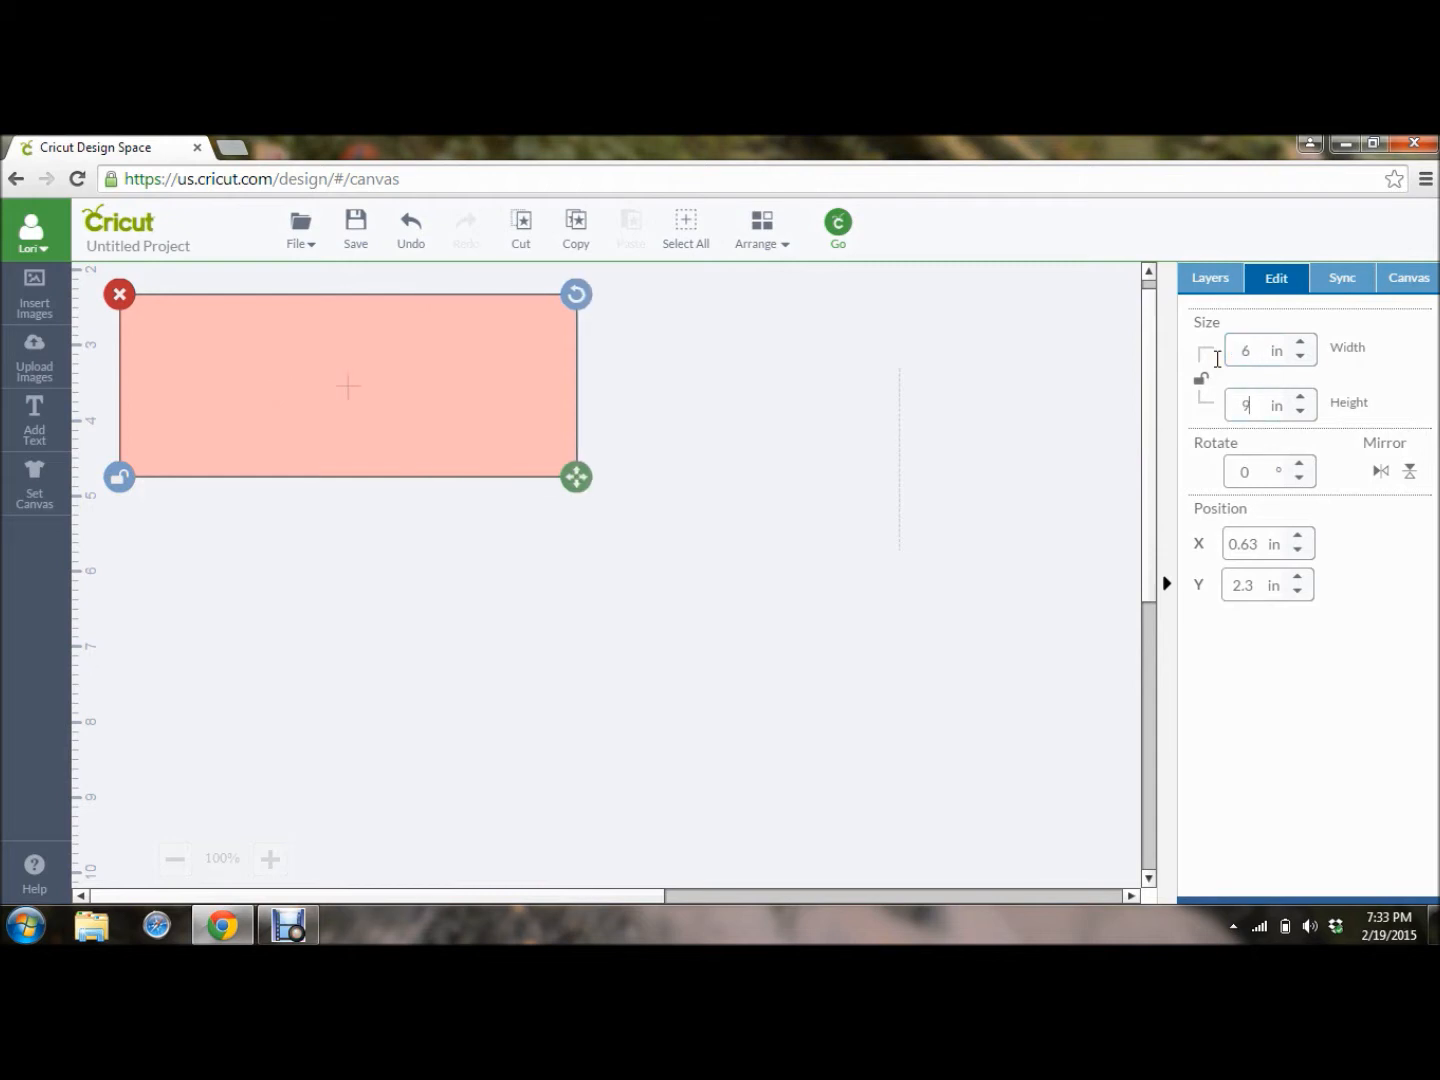
pyautogui.press('Tab')
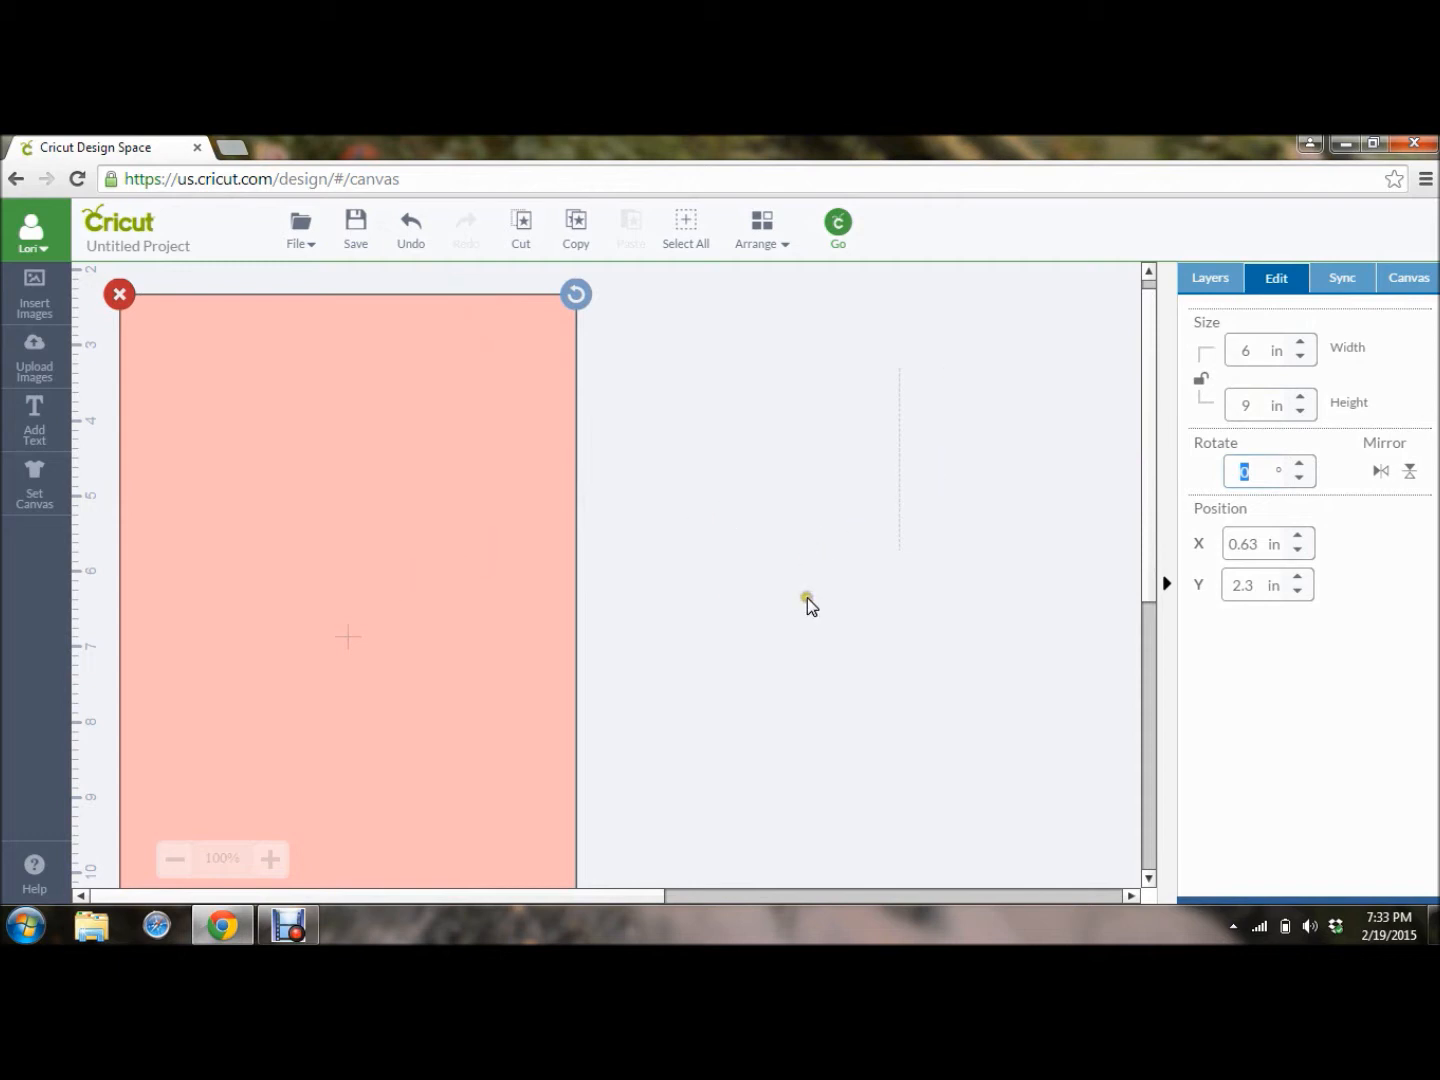
# Position the rectangle at the canvas origin, X 0 in and Y 0 in.
pyautogui.moveTo(349, 642); pyautogui.dragTo(293, 607)
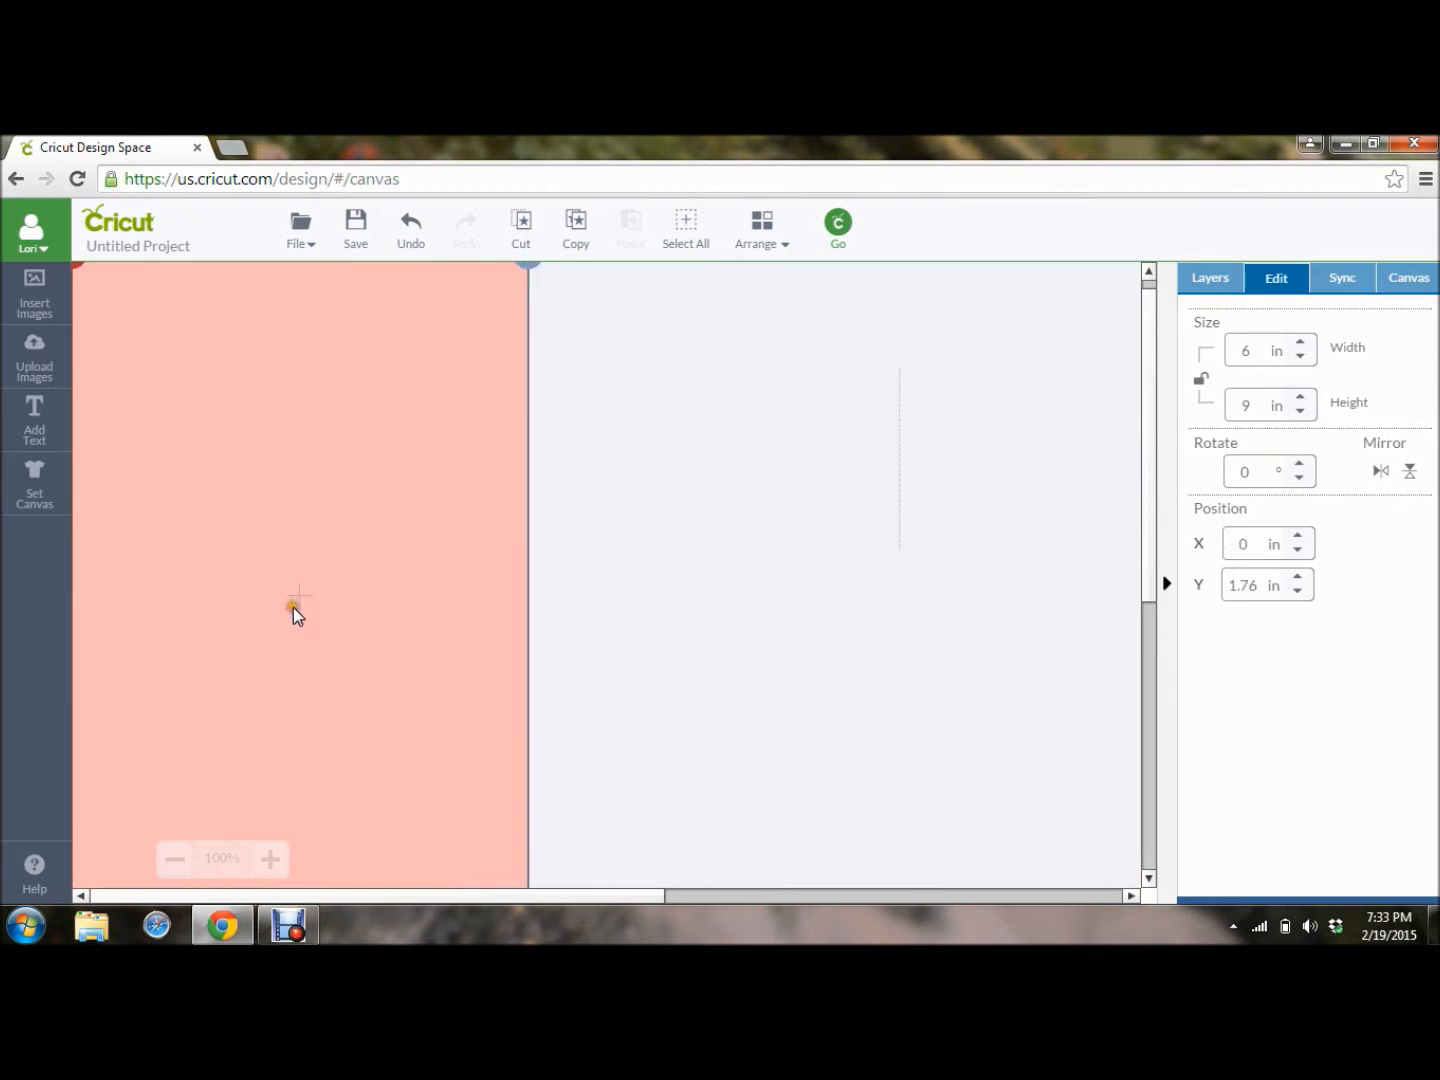
pyautogui.click(1297, 592)
pyautogui.click(1297, 592)
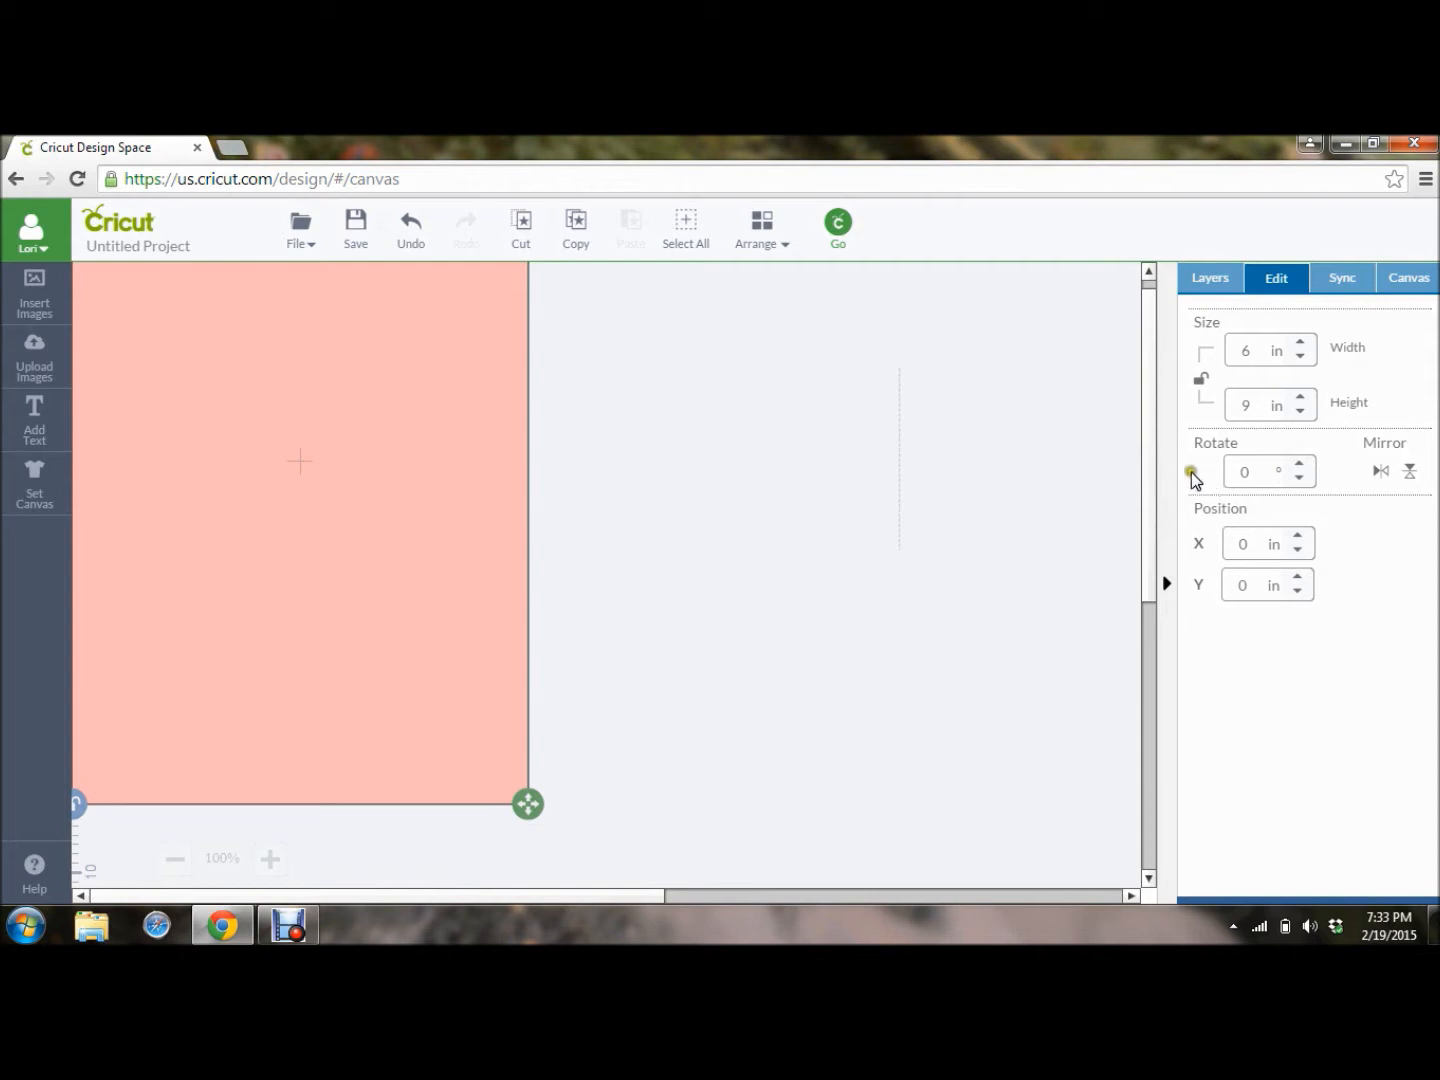
pyautogui.moveTo(1148, 481); pyautogui.dragTo(1146, 451)
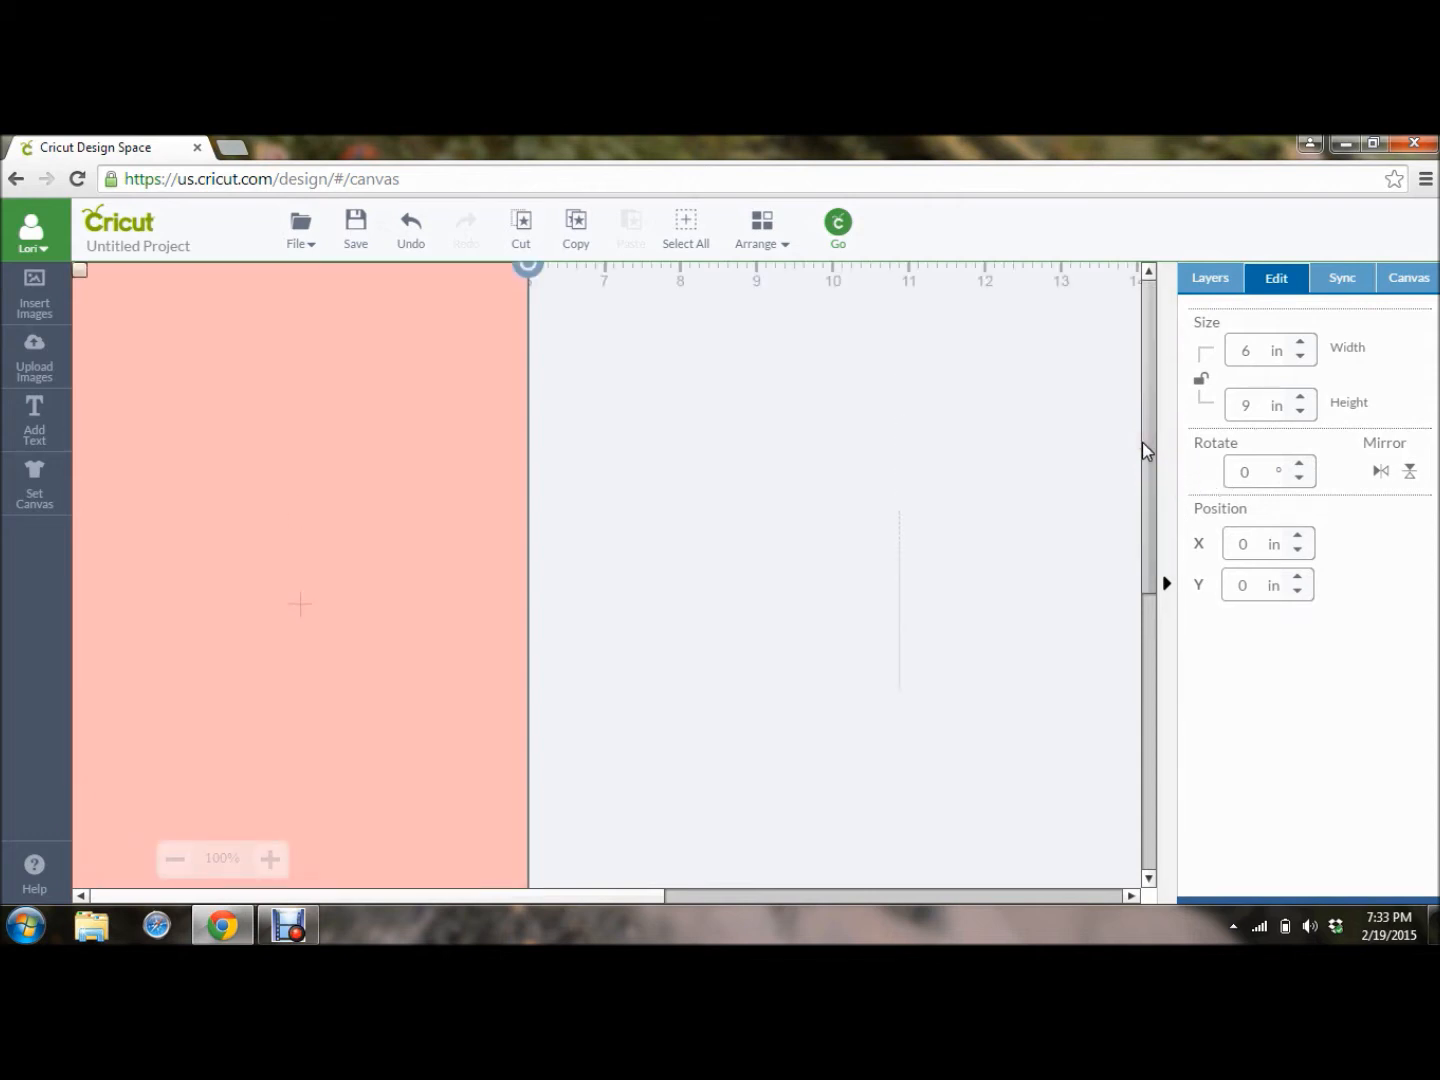
pyautogui.click(1251, 541)
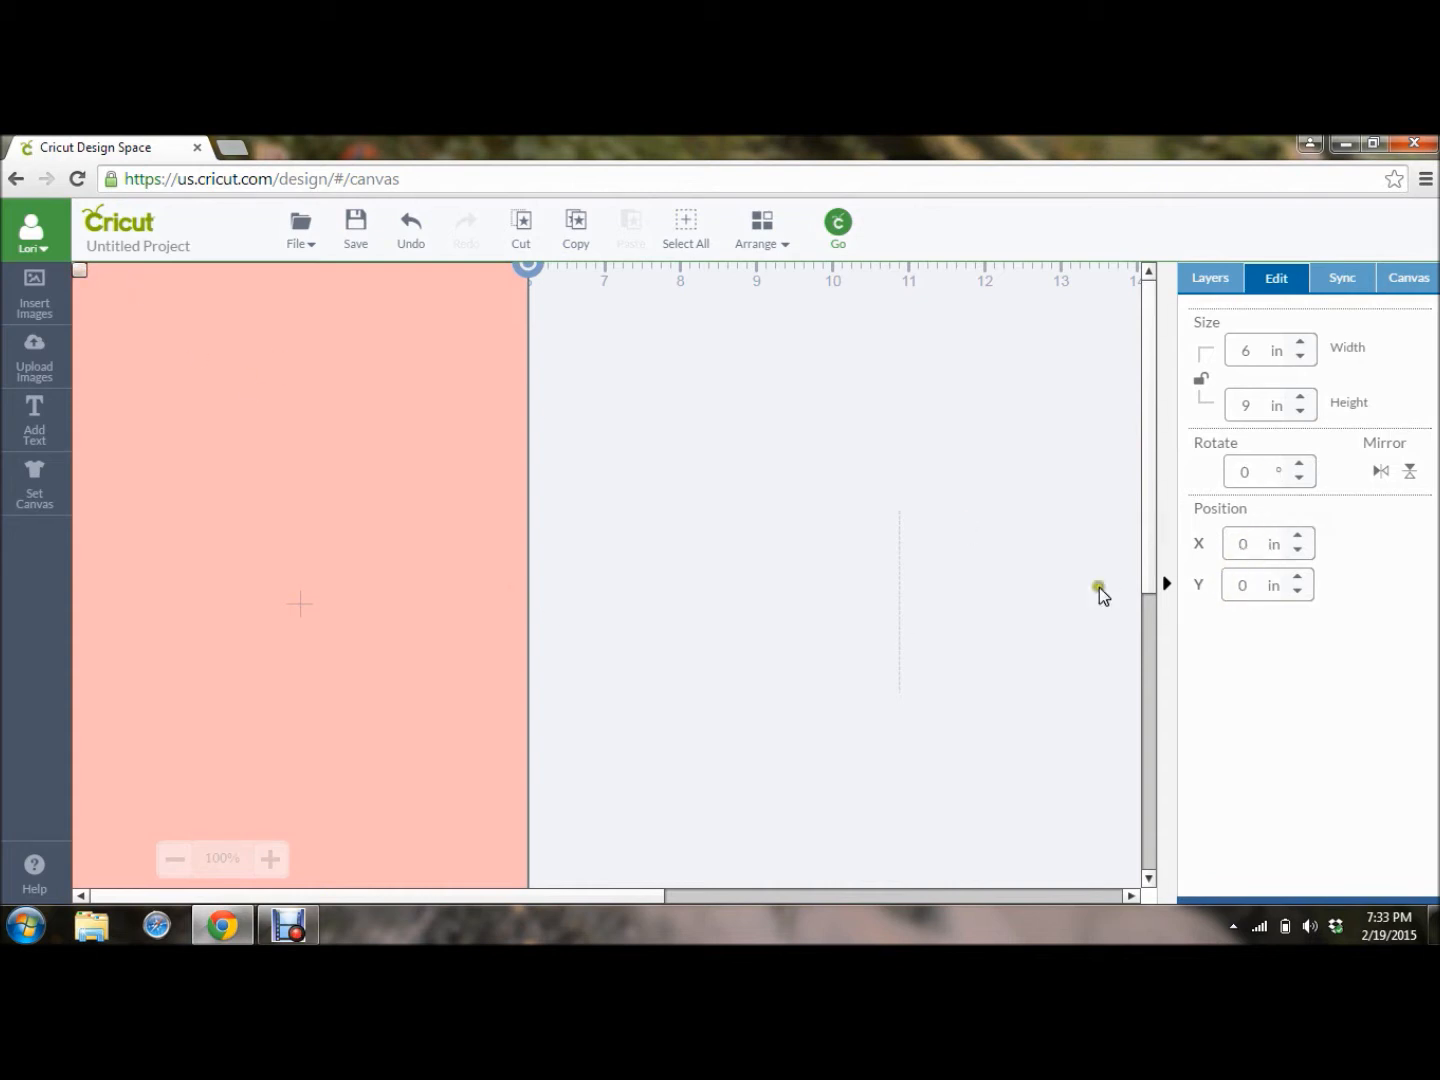
# Select the score line and increase its rotation in one-degree increments to 61 degrees.
pyautogui.click(901, 572)
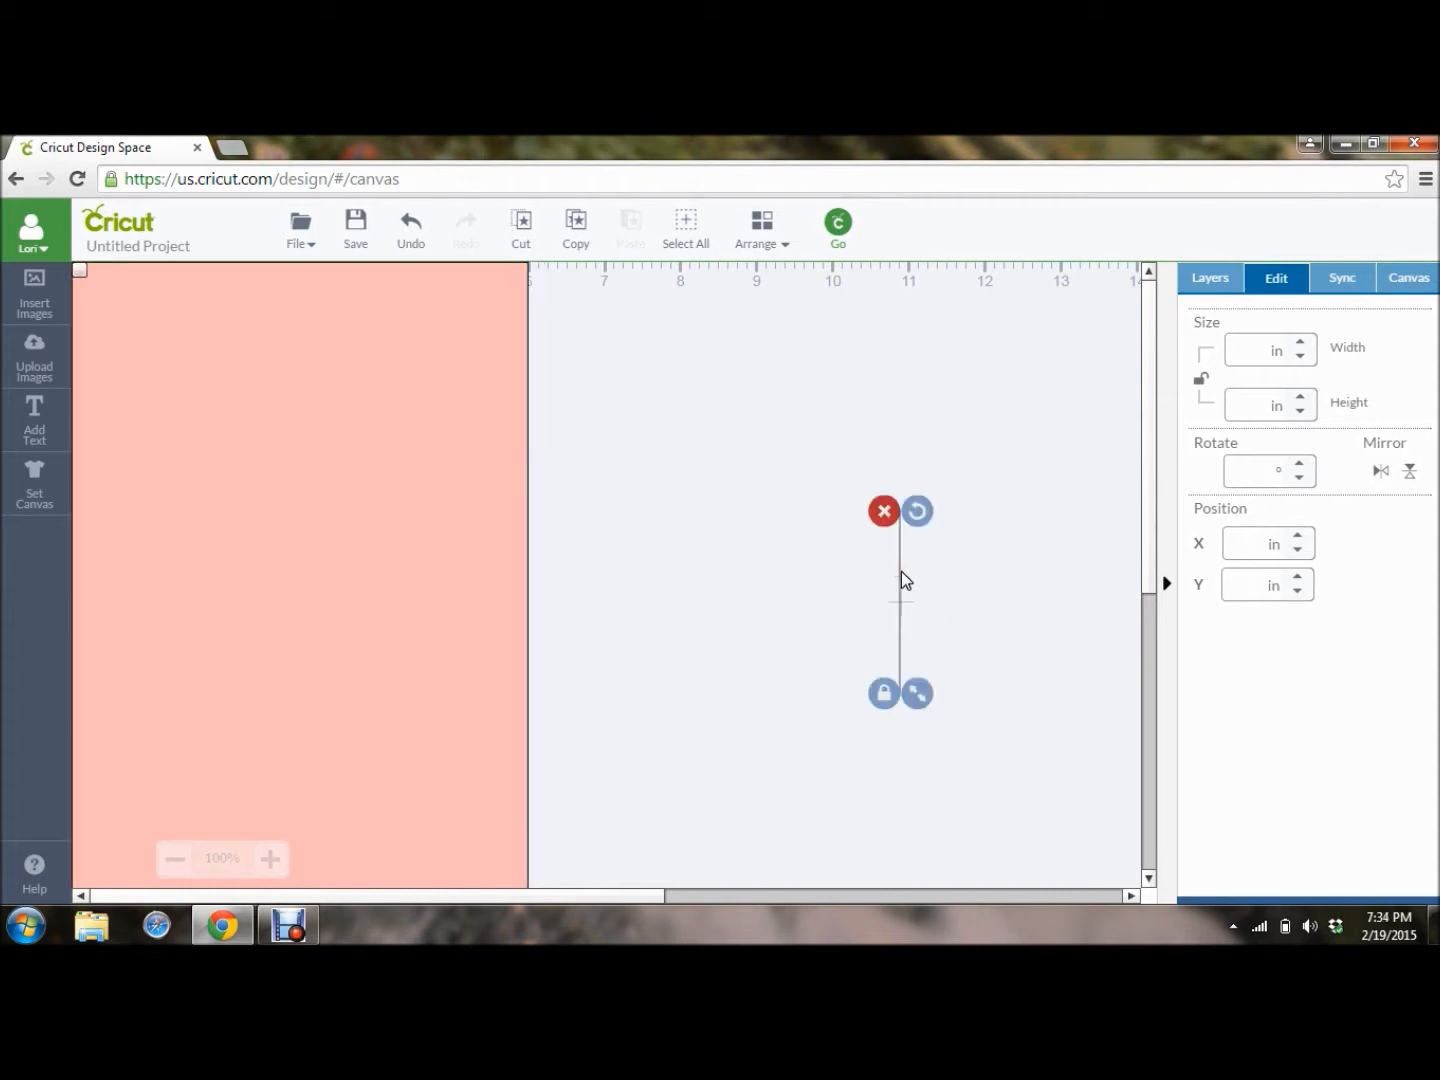
pyautogui.click(1245, 473)
pyautogui.click(1301, 461)
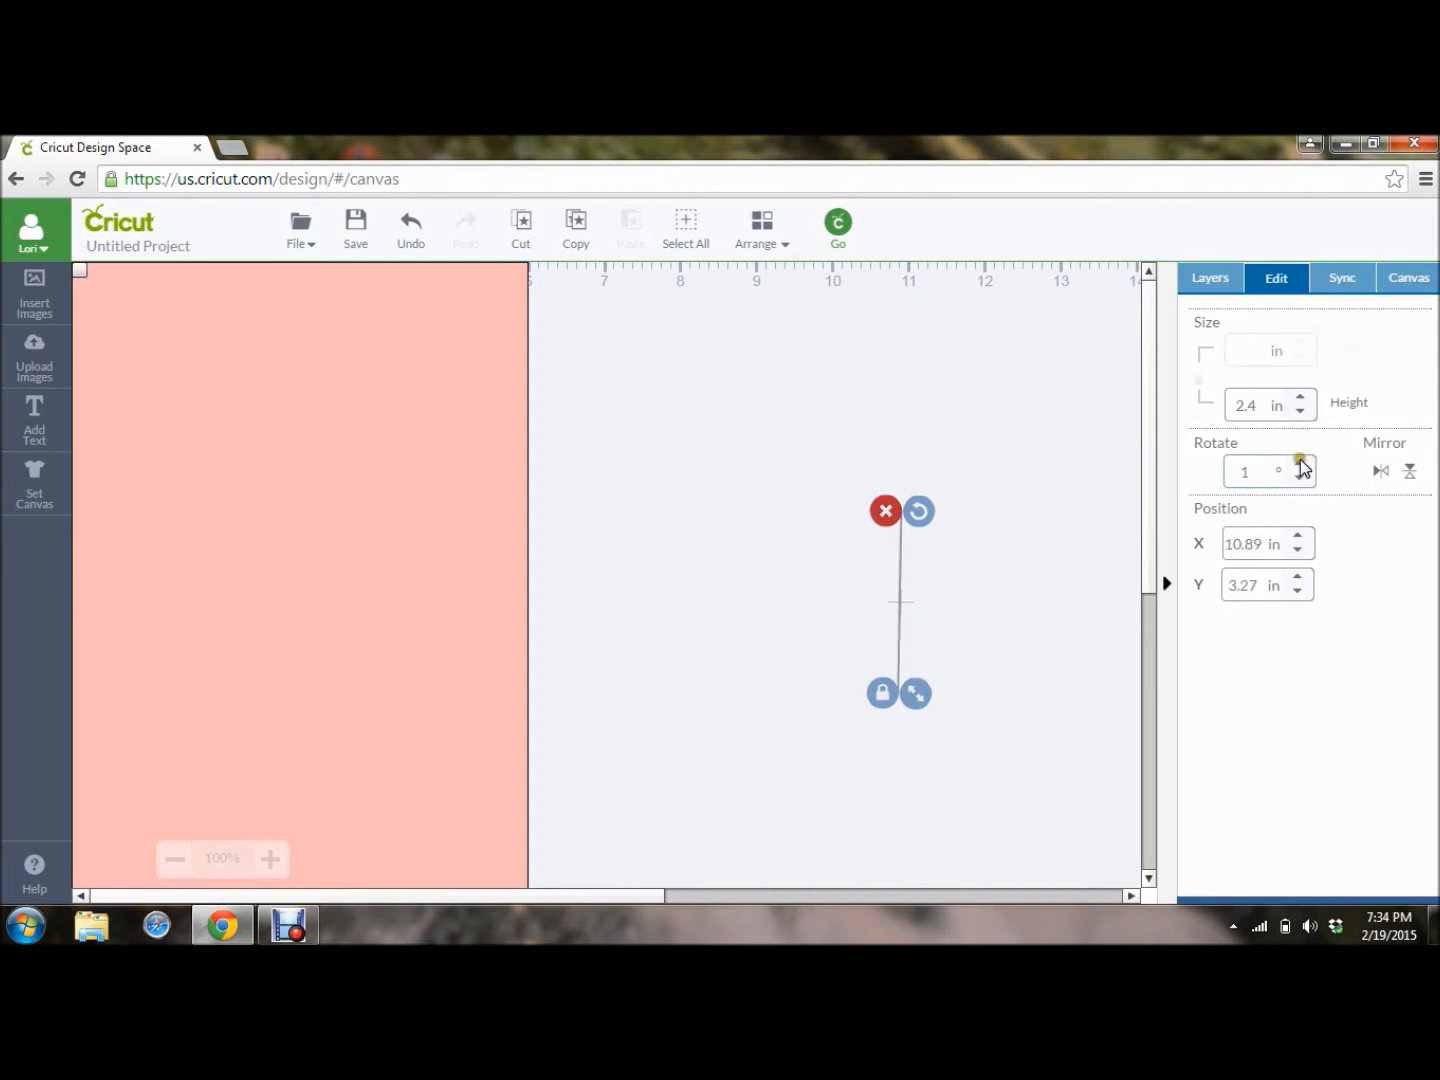
pyautogui.click(1298, 464)
pyautogui.click(1297, 464)
pyautogui.click(1297, 464)
pyautogui.click(1297, 463)
pyautogui.click(1297, 463)
pyautogui.click(1297, 463)
pyautogui.click(1297, 463)
pyautogui.click(1298, 464)
pyautogui.click(1298, 464)
pyautogui.click(1301, 466)
pyautogui.click(1300, 464)
pyautogui.click(1299, 464)
pyautogui.click(1299, 464)
pyautogui.click(1300, 464)
pyautogui.click(1299, 464)
pyautogui.click(1300, 464)
pyautogui.click(1298, 464)
pyautogui.click(1298, 464)
pyautogui.click(1298, 464)
pyautogui.click(1299, 464)
pyautogui.click(1298, 464)
pyautogui.click(1298, 463)
pyautogui.click(1298, 464)
pyautogui.click(1299, 463)
pyautogui.click(1299, 464)
pyautogui.click(1298, 463)
pyautogui.click(1298, 464)
pyautogui.click(1298, 464)
pyautogui.click(1298, 463)
pyautogui.click(1298, 463)
pyautogui.click(1299, 464)
pyautogui.click(1298, 463)
pyautogui.click(1298, 463)
pyautogui.click(1299, 464)
pyautogui.click(1299, 464)
pyautogui.click(1298, 463)
pyautogui.click(1298, 464)
pyautogui.click(1298, 463)
pyautogui.click(1298, 464)
pyautogui.click(1299, 464)
pyautogui.click(1299, 463)
pyautogui.click(1298, 463)
pyautogui.click(1299, 464)
pyautogui.click(1299, 463)
pyautogui.click(1298, 463)
pyautogui.click(1299, 463)
pyautogui.click(1298, 463)
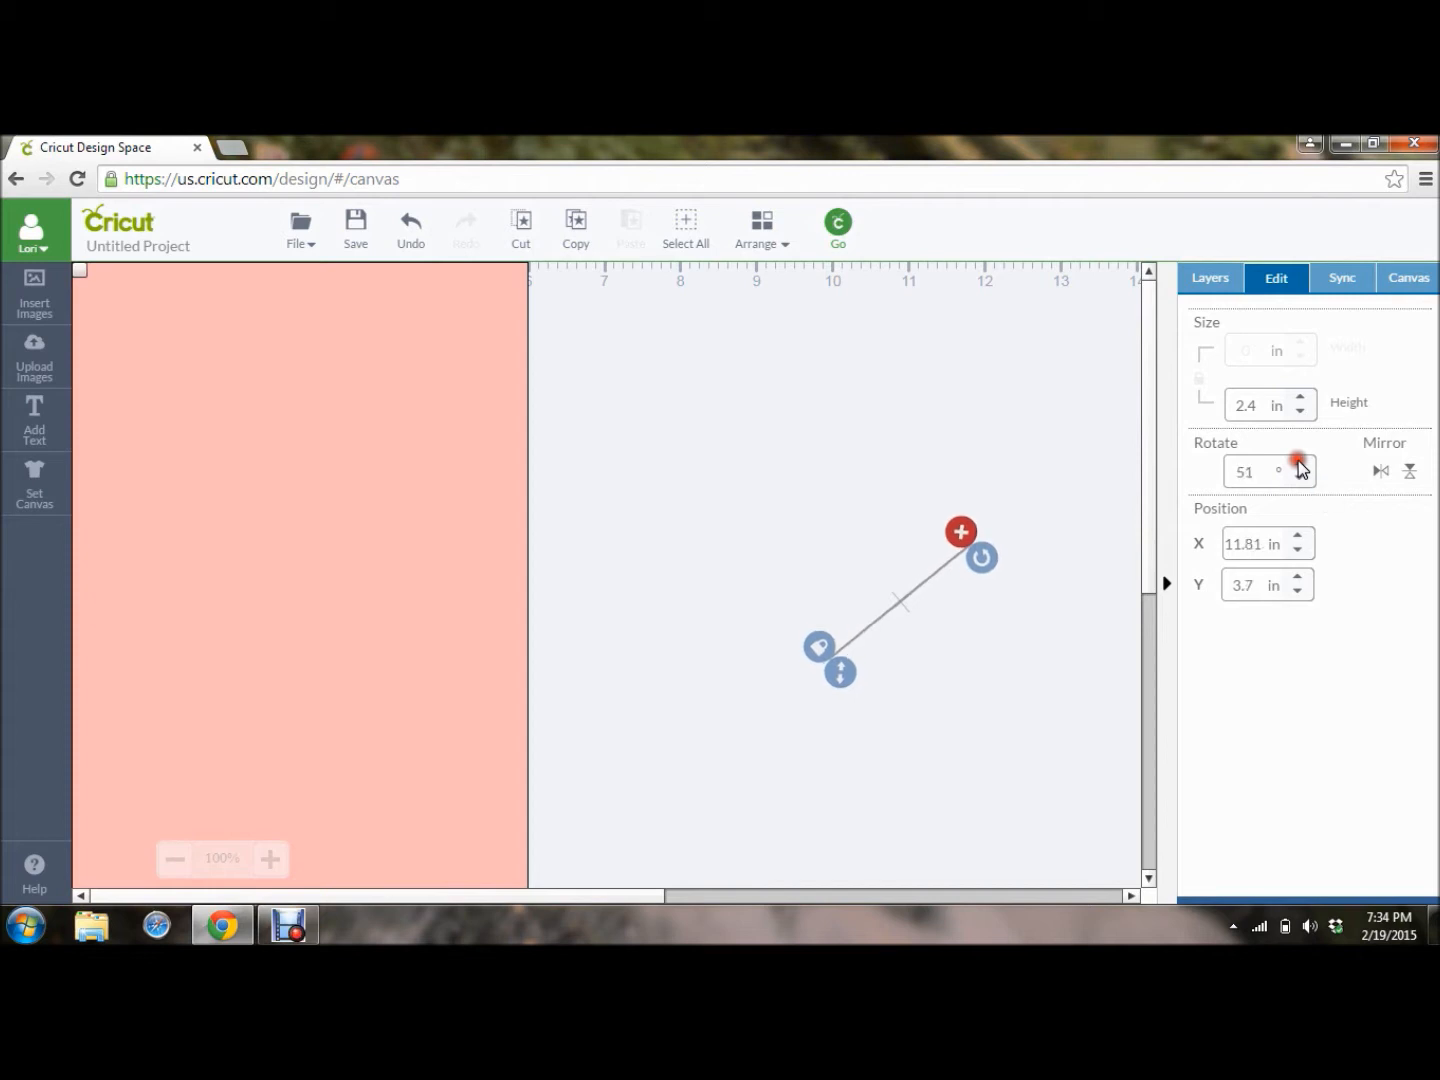
pyautogui.click(1298, 463)
pyautogui.click(1299, 464)
pyautogui.click(1298, 464)
pyautogui.click(1298, 463)
pyautogui.click(1299, 464)
pyautogui.click(1298, 463)
pyautogui.click(1299, 463)
pyautogui.click(1299, 464)
pyautogui.click(1298, 464)
pyautogui.click(1299, 463)
# Set the score line's rotation to 90 degrees so it lies horizontally.
pyautogui.click(1263, 469)
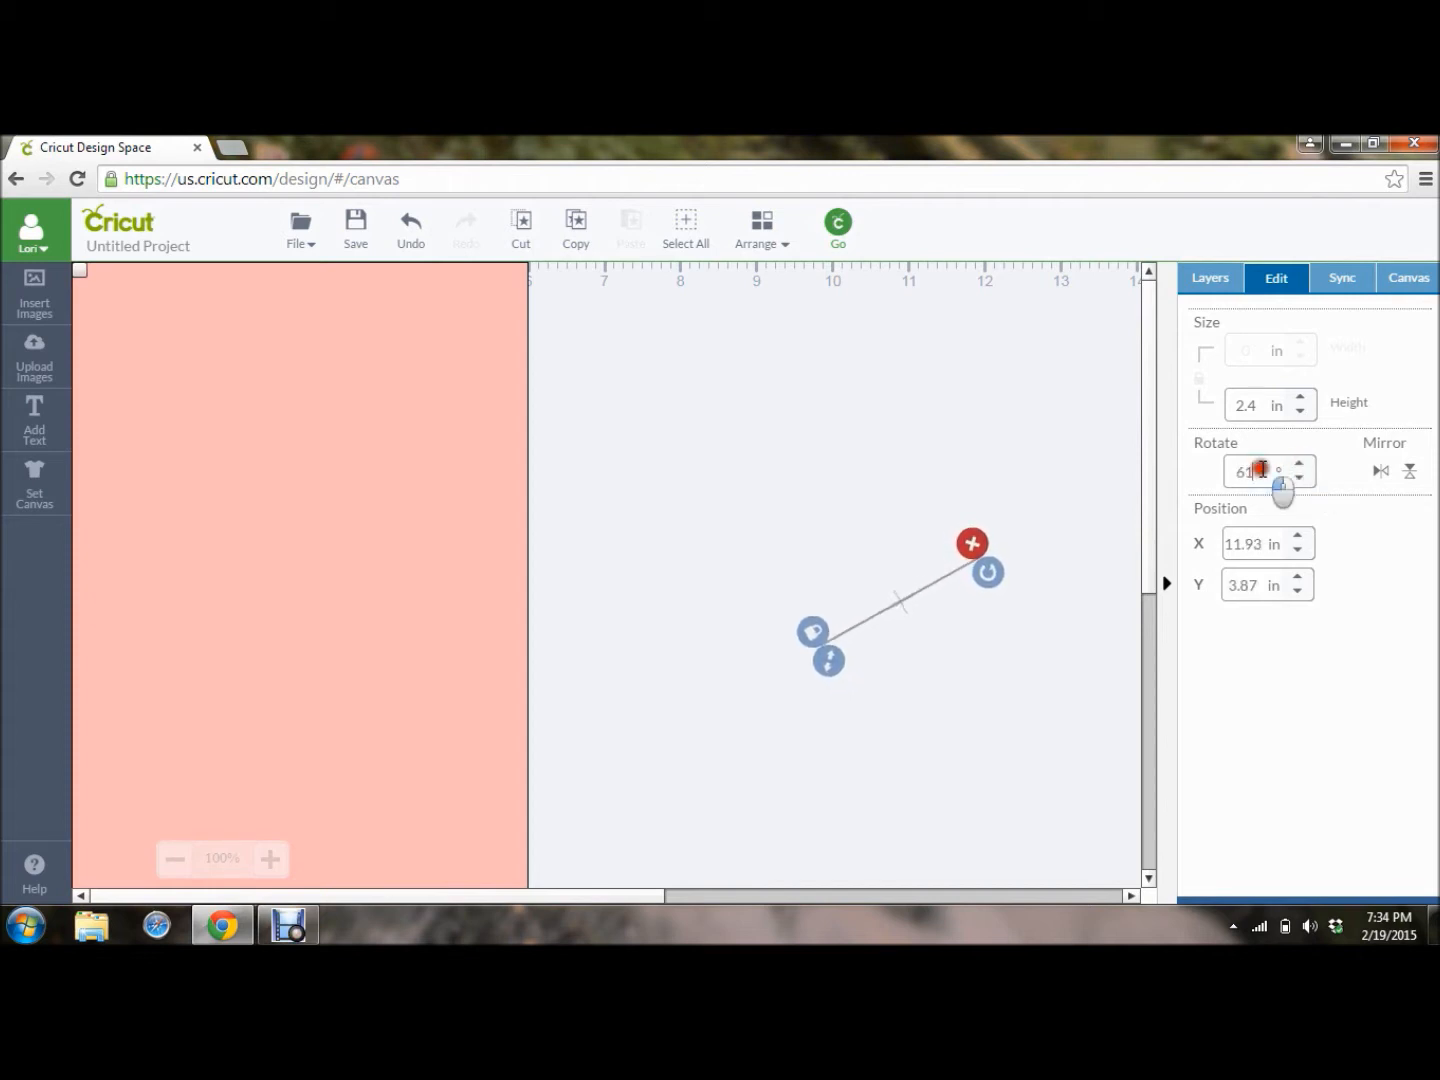
pyautogui.moveTo(1263, 470); pyautogui.dragTo(1215, 472)
pyautogui.write('90')
pyautogui.press('Tab')
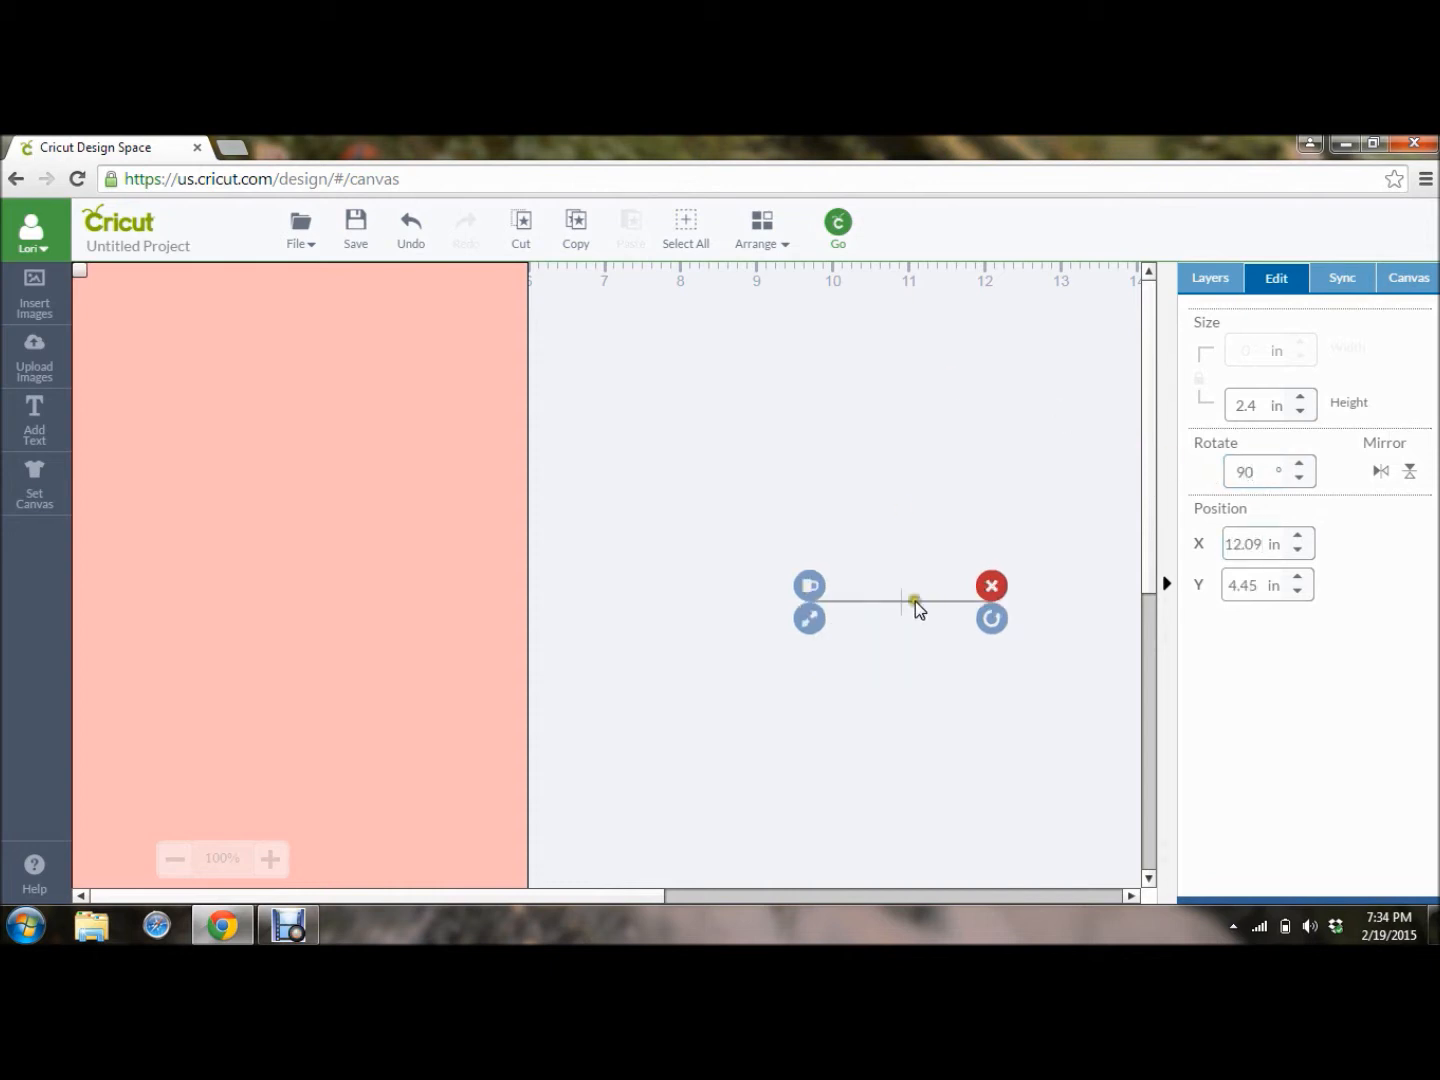
# Move the score line closer to the rectangle, at about X 9.86 in and Y 2.31 in, and set its height to 4 in.
pyautogui.moveTo(903, 601); pyautogui.dragTo(731, 440)
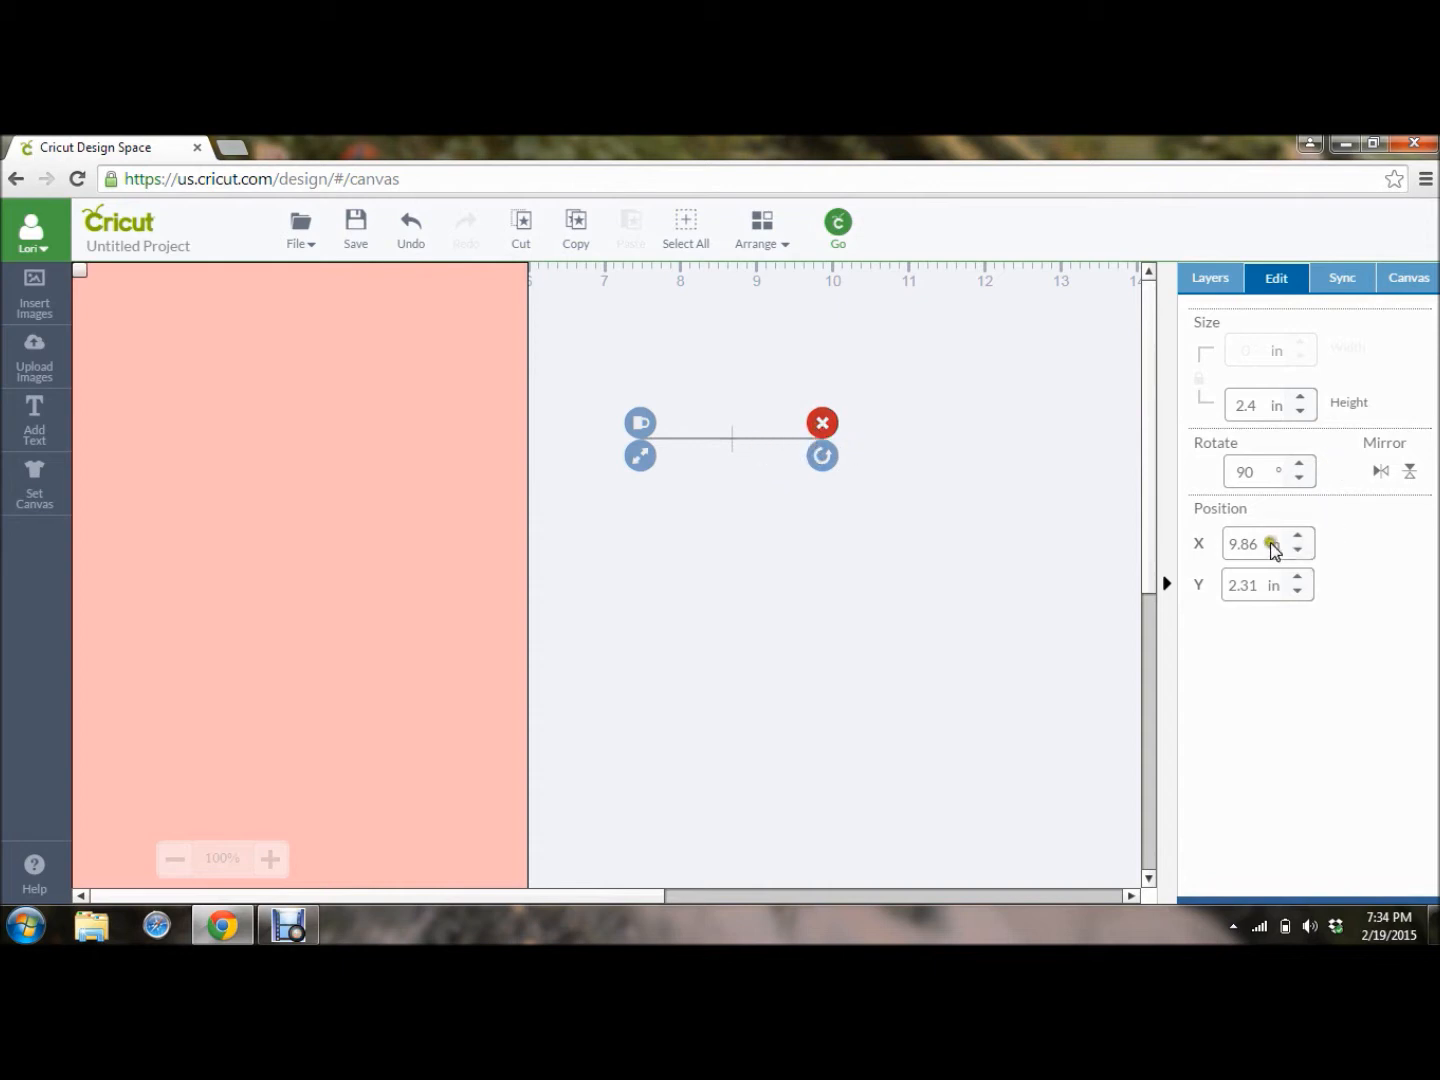
pyautogui.click(1271, 404)
pyautogui.write('4')
pyautogui.press('Tab')
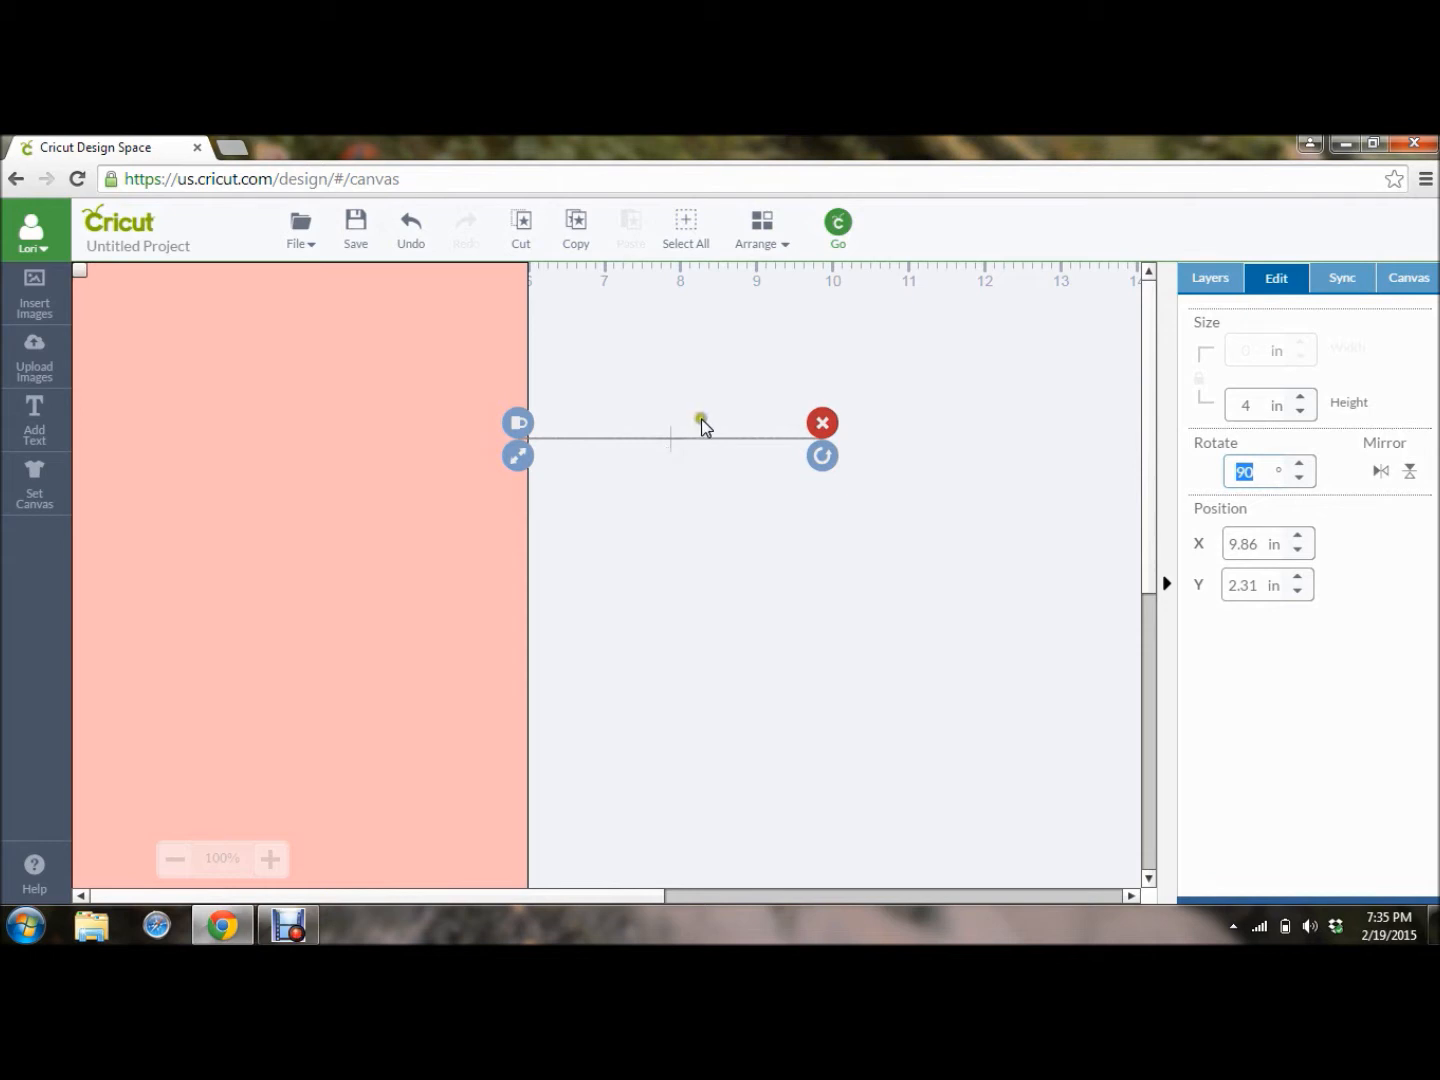
# Duplicate the horizontal 4 in score line six times.
pyautogui.click(1218, 278)
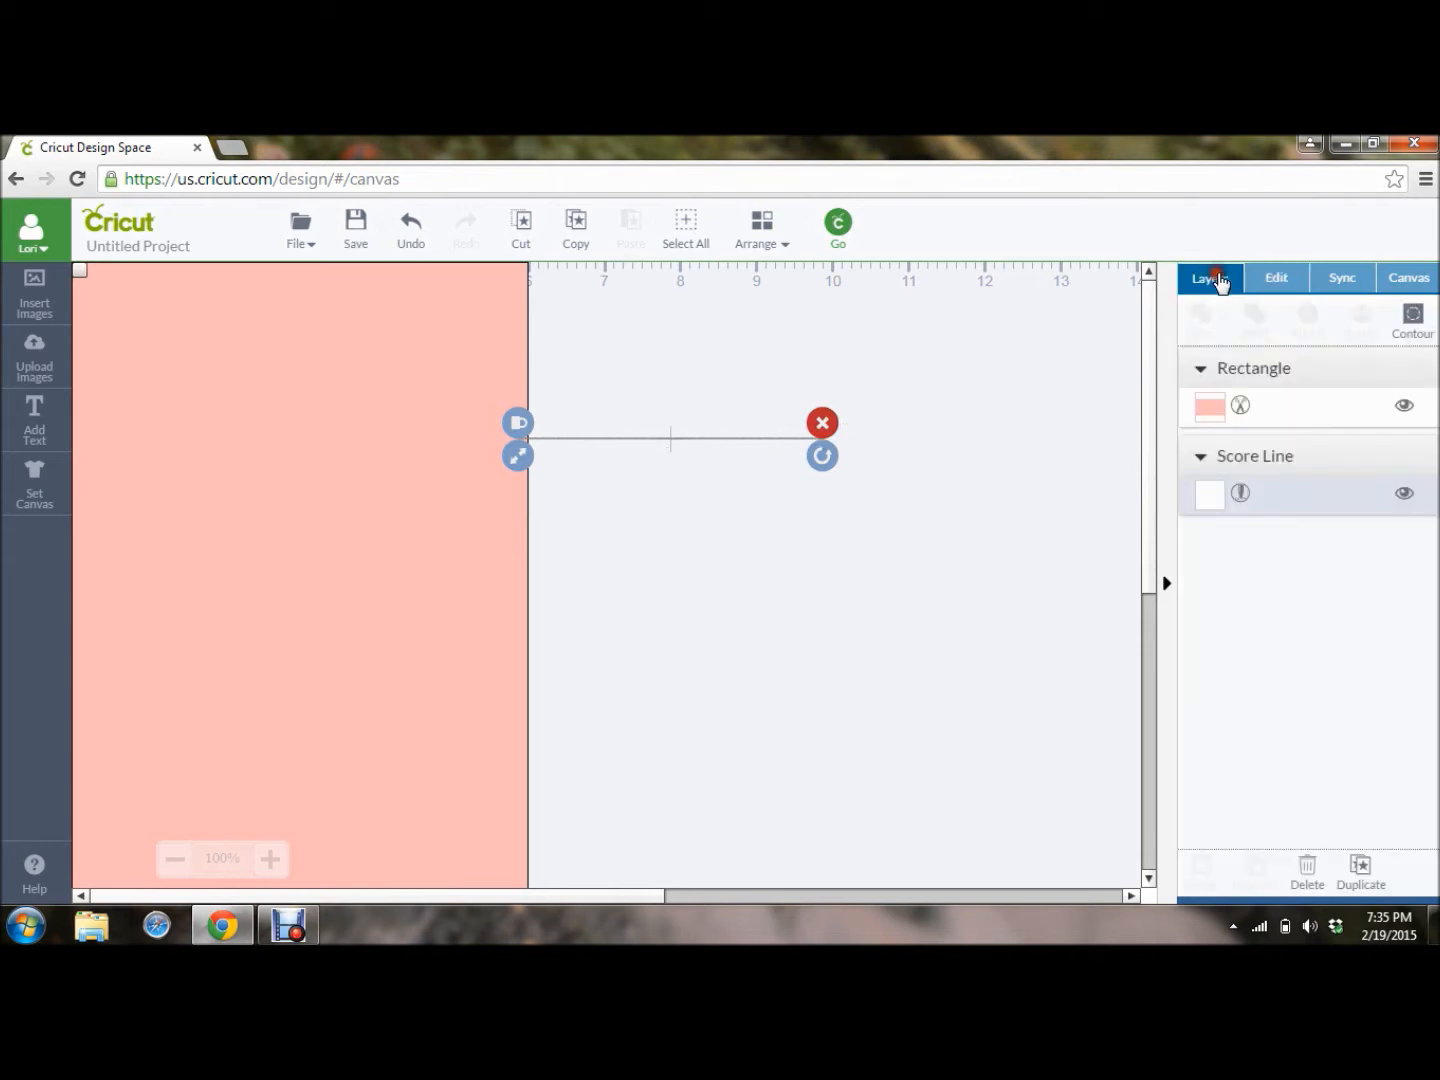
pyautogui.click(1359, 869)
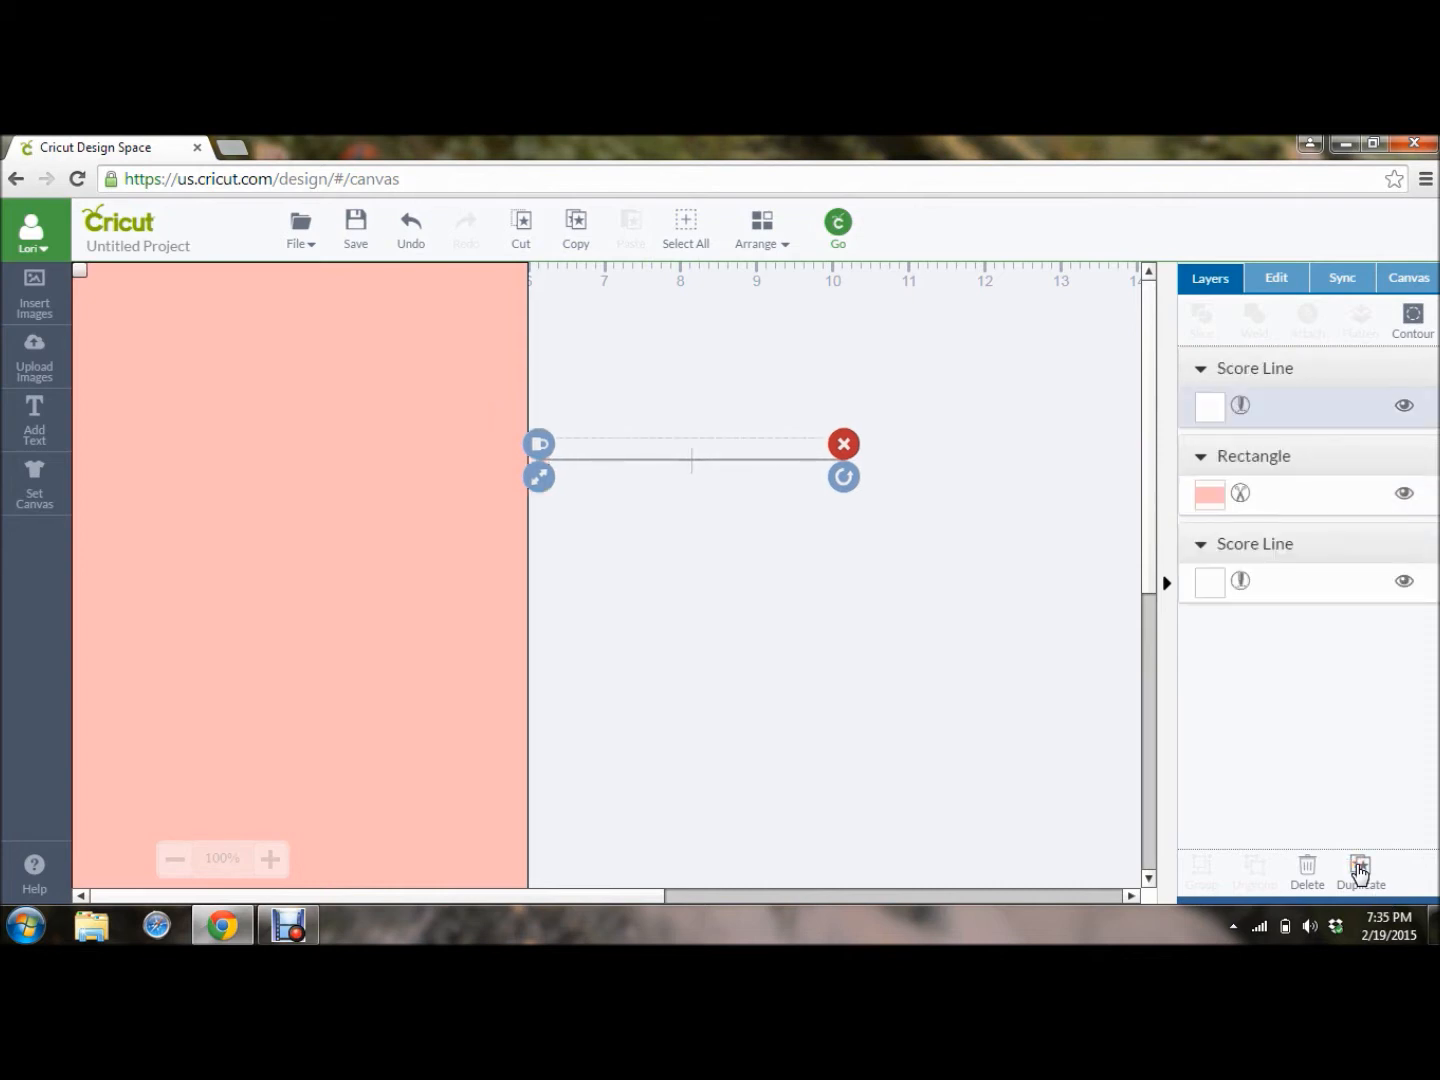
pyautogui.click(1359, 870)
pyautogui.click(1359, 870)
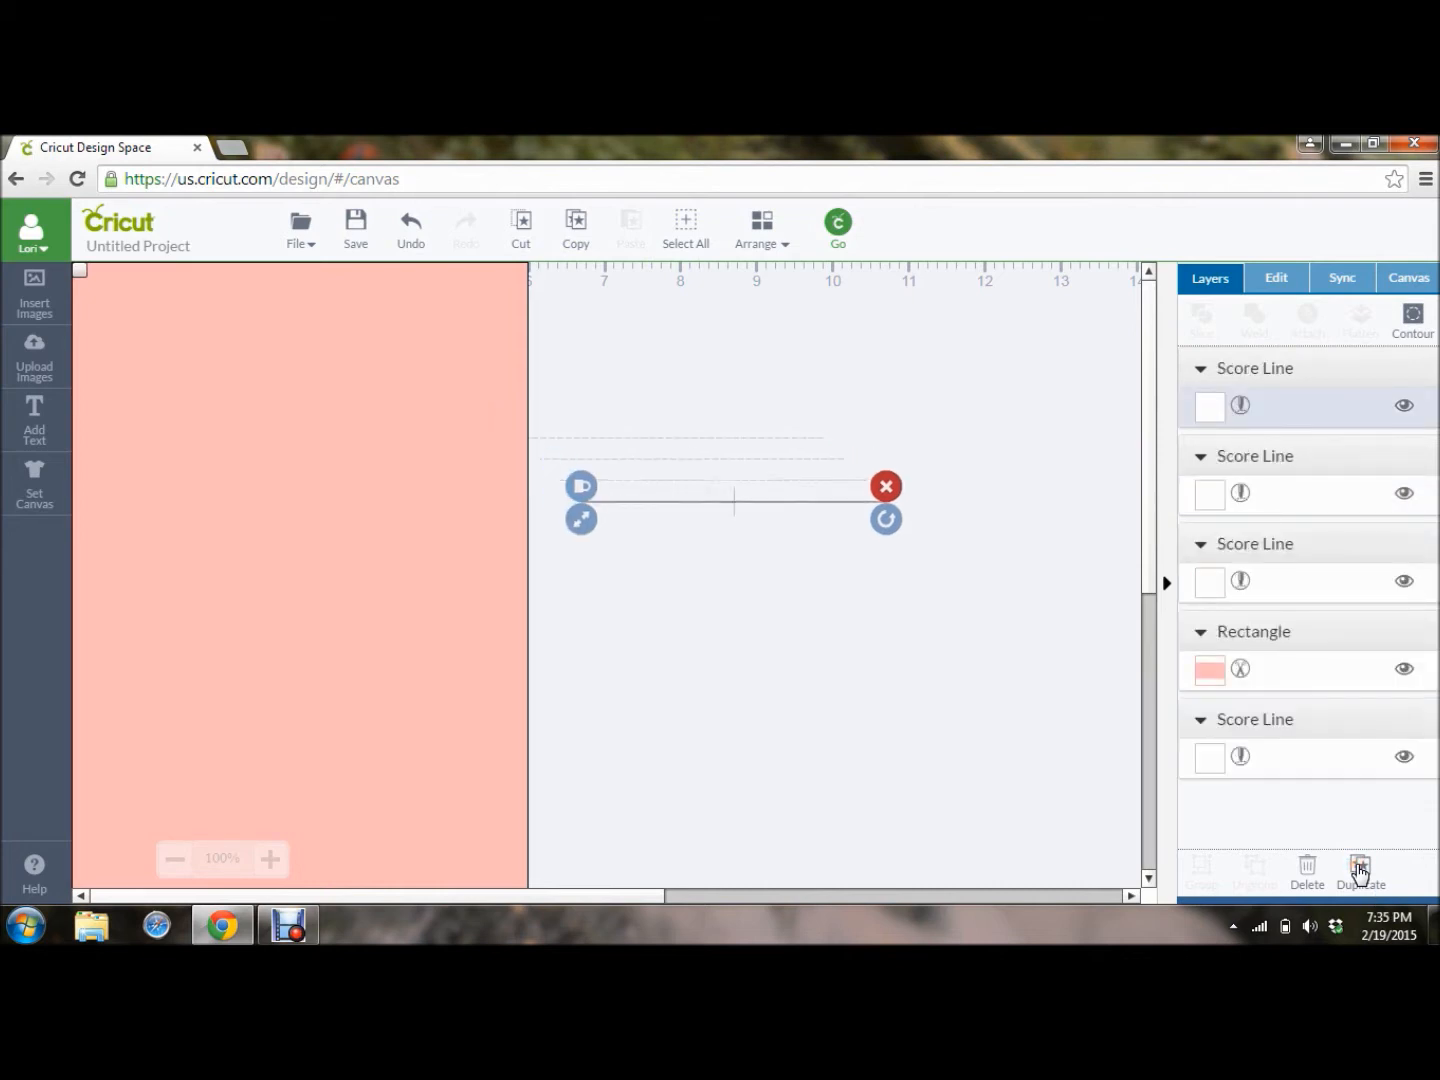
pyautogui.click(1359, 870)
pyautogui.click(1359, 869)
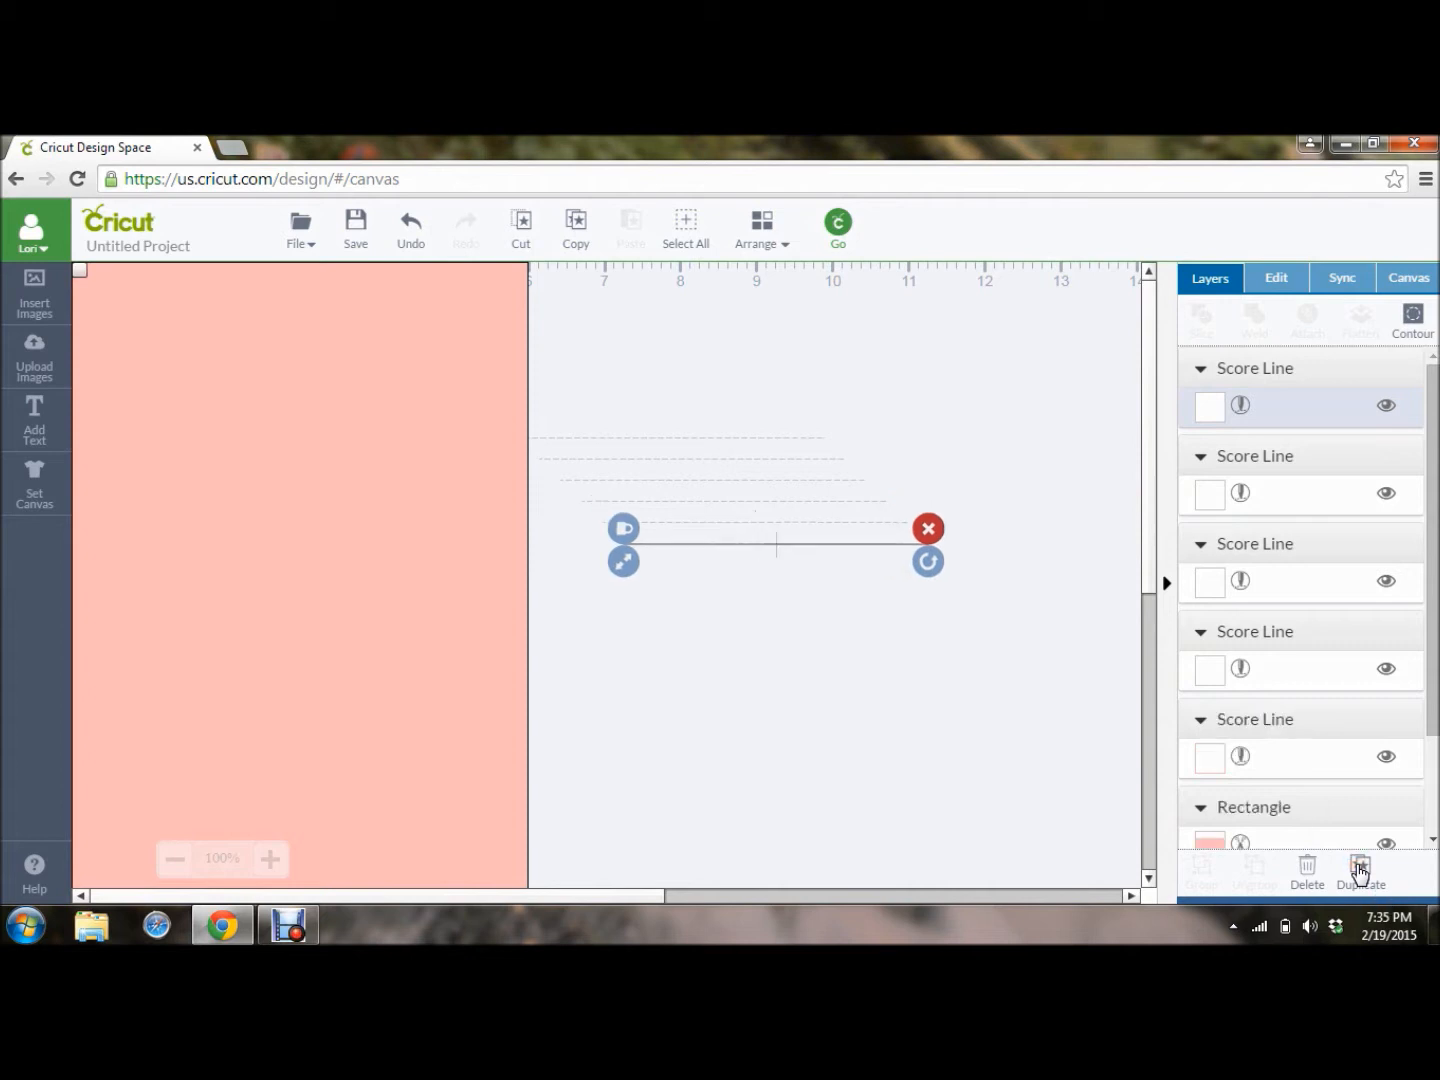
pyautogui.click(1359, 869)
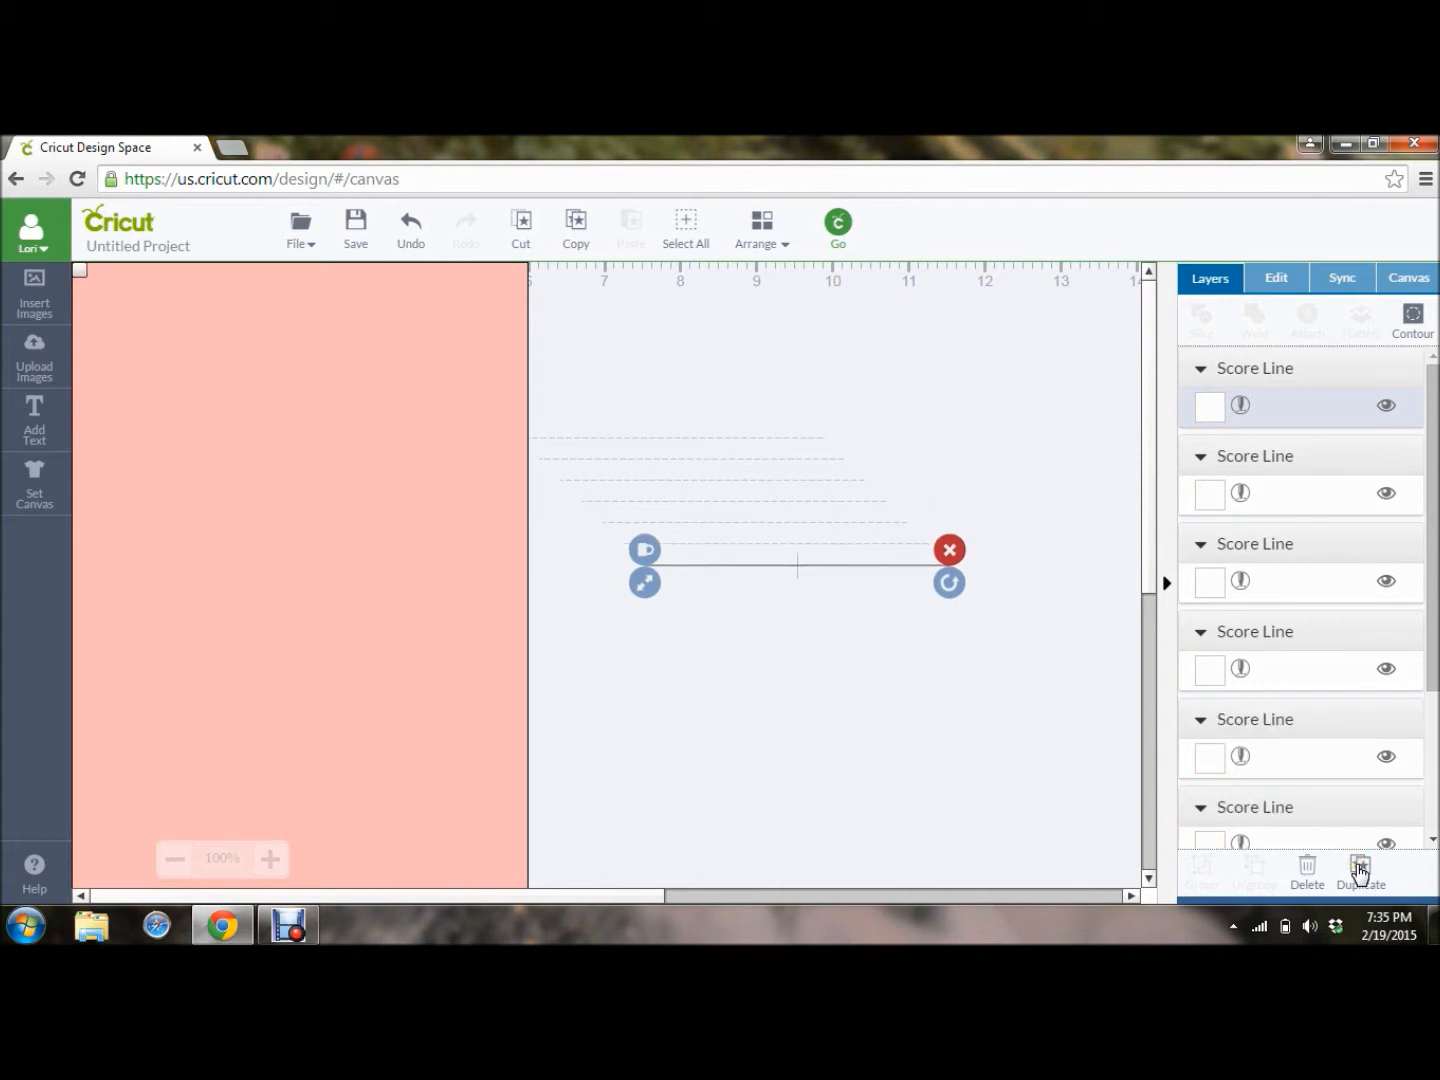
# Try to position the topmost score line on the rectangle at X 6 in and Y 1 in.
pyautogui.click(692, 437)
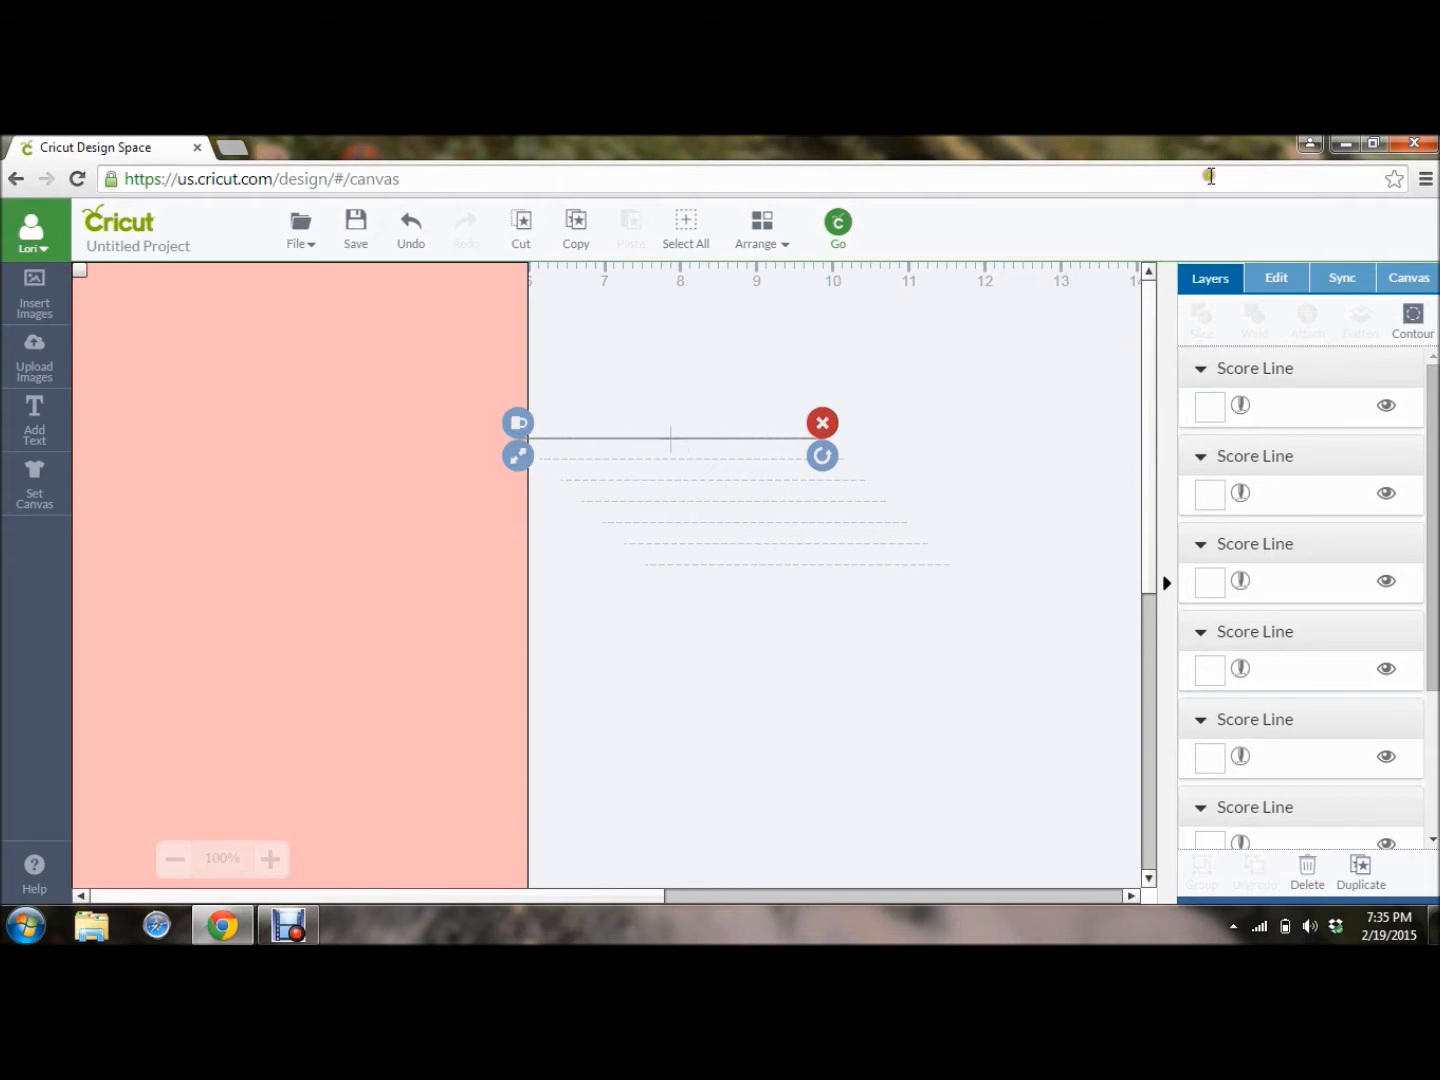
pyautogui.click(1274, 280)
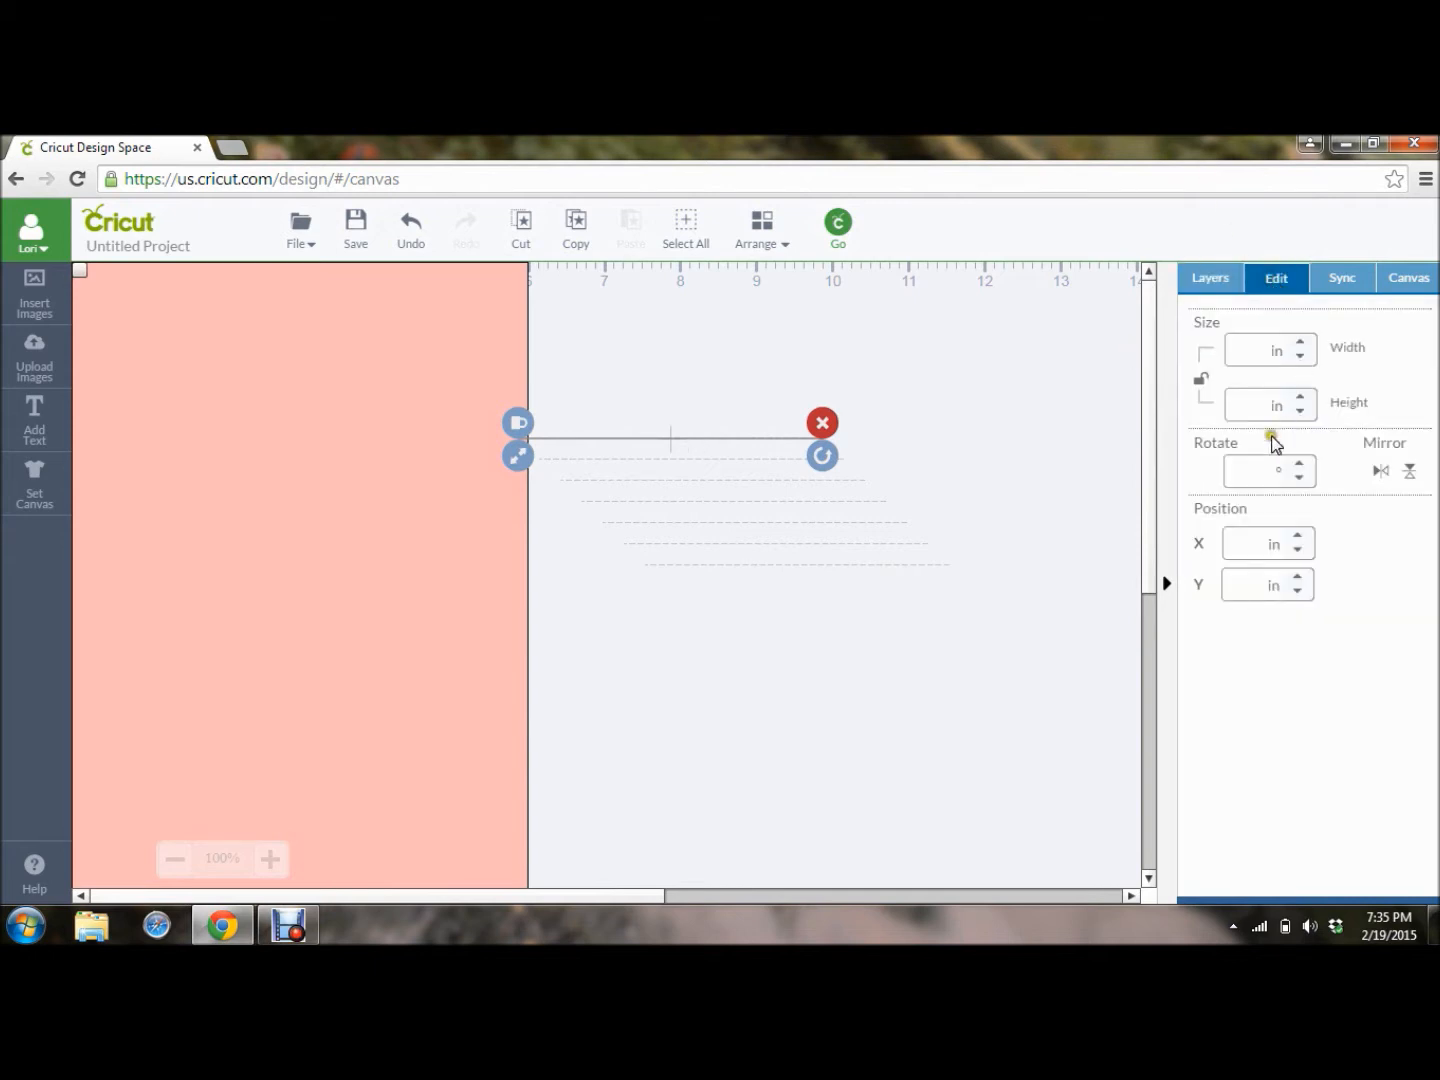
pyautogui.click(1247, 541)
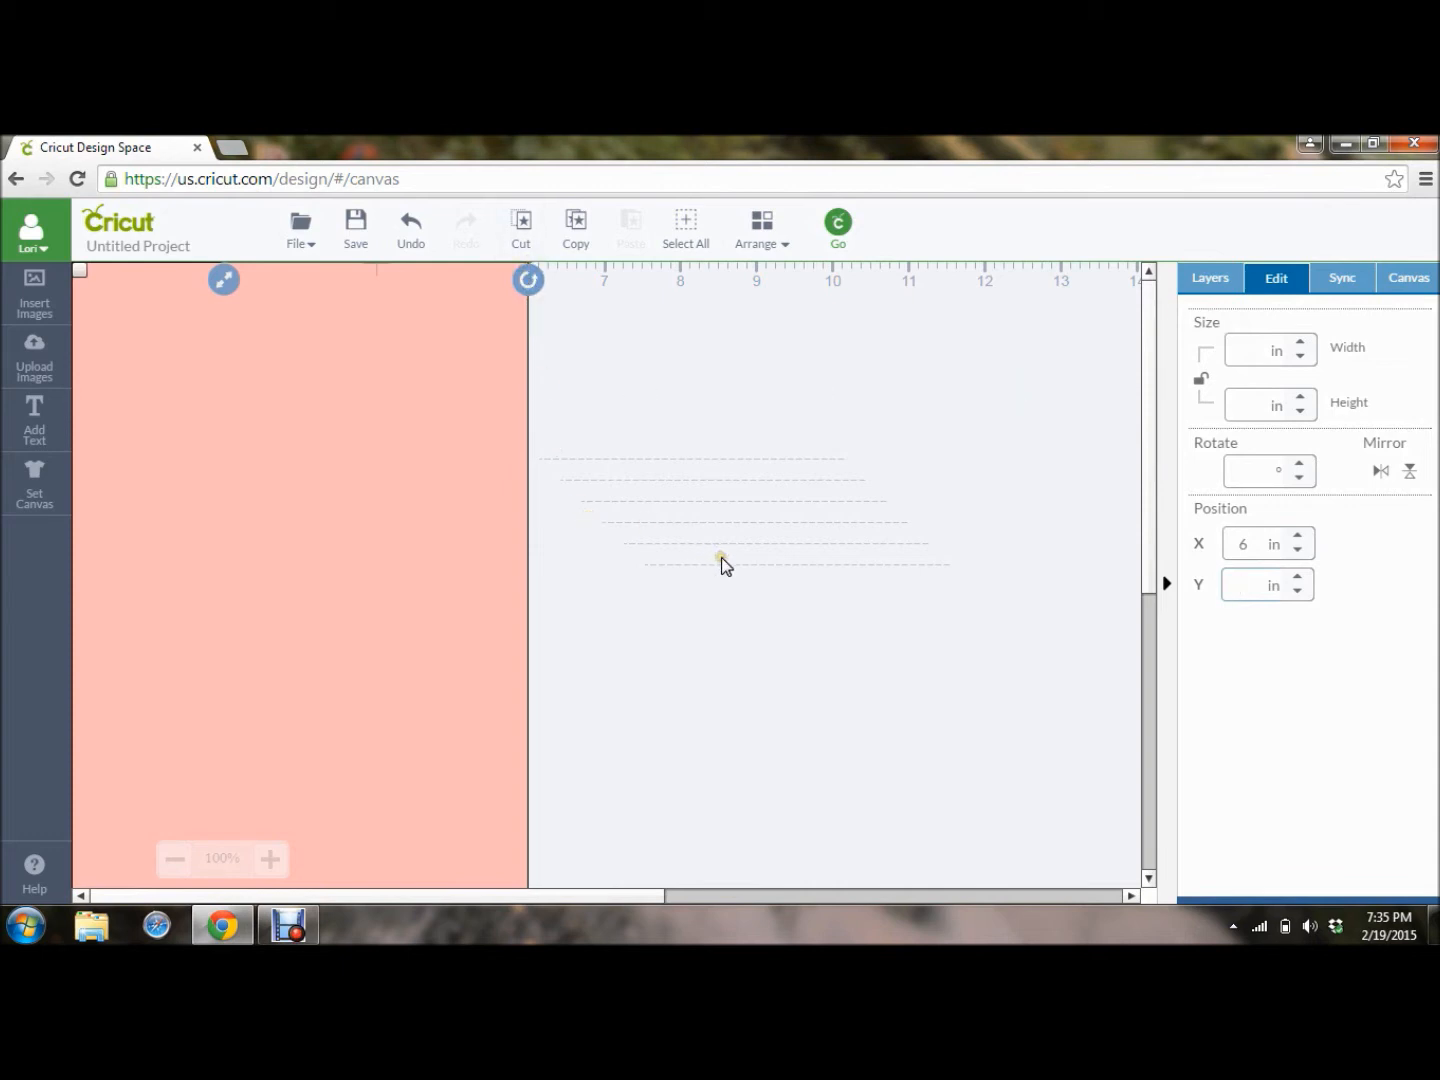
pyautogui.write('1')
pyautogui.press('Return')
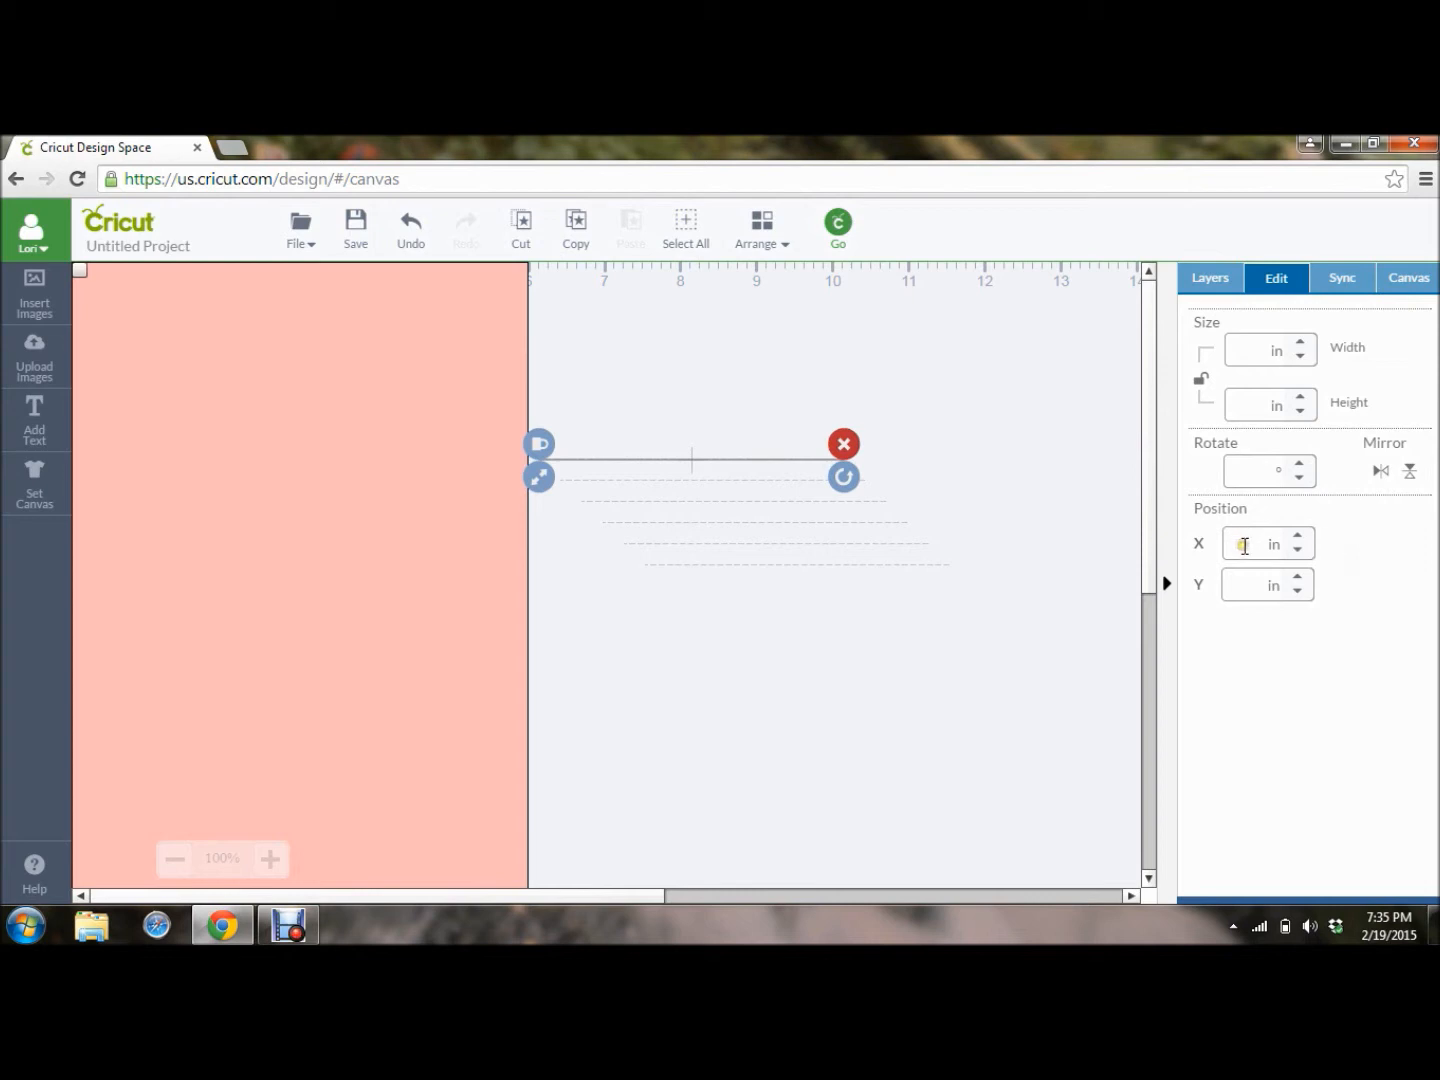
# Try to position the second score line on the rectangle at X 6 in and Y 2 in.
pyautogui.press('Tab')
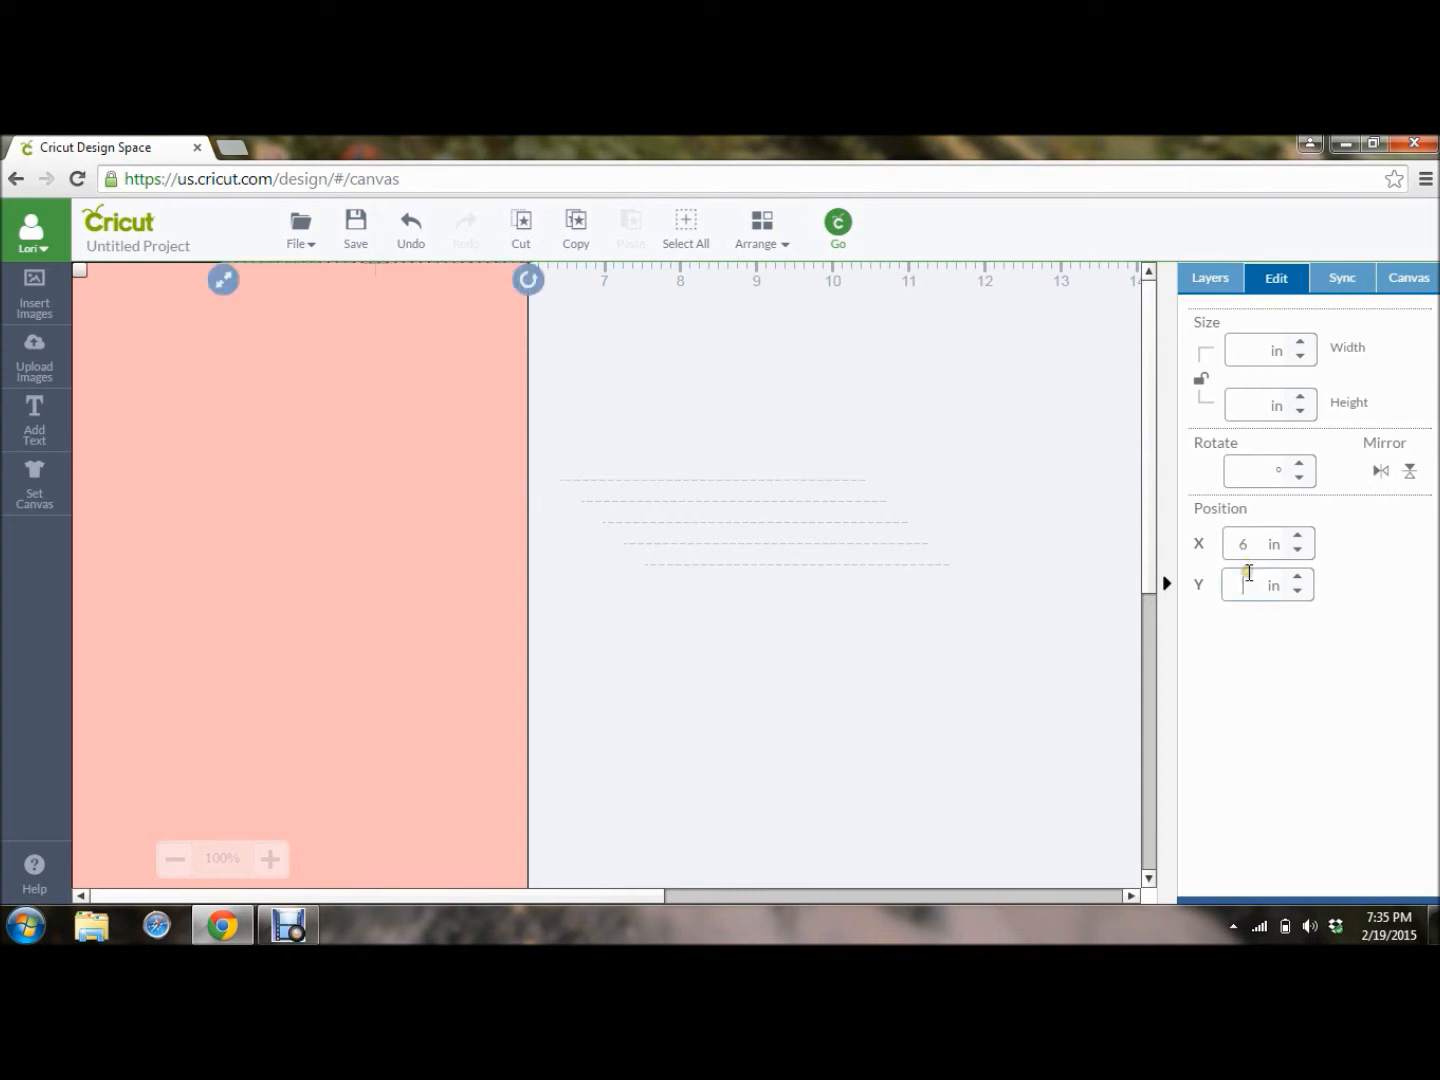
pyautogui.click(1246, 584)
pyautogui.write('2')
pyautogui.press('Return')
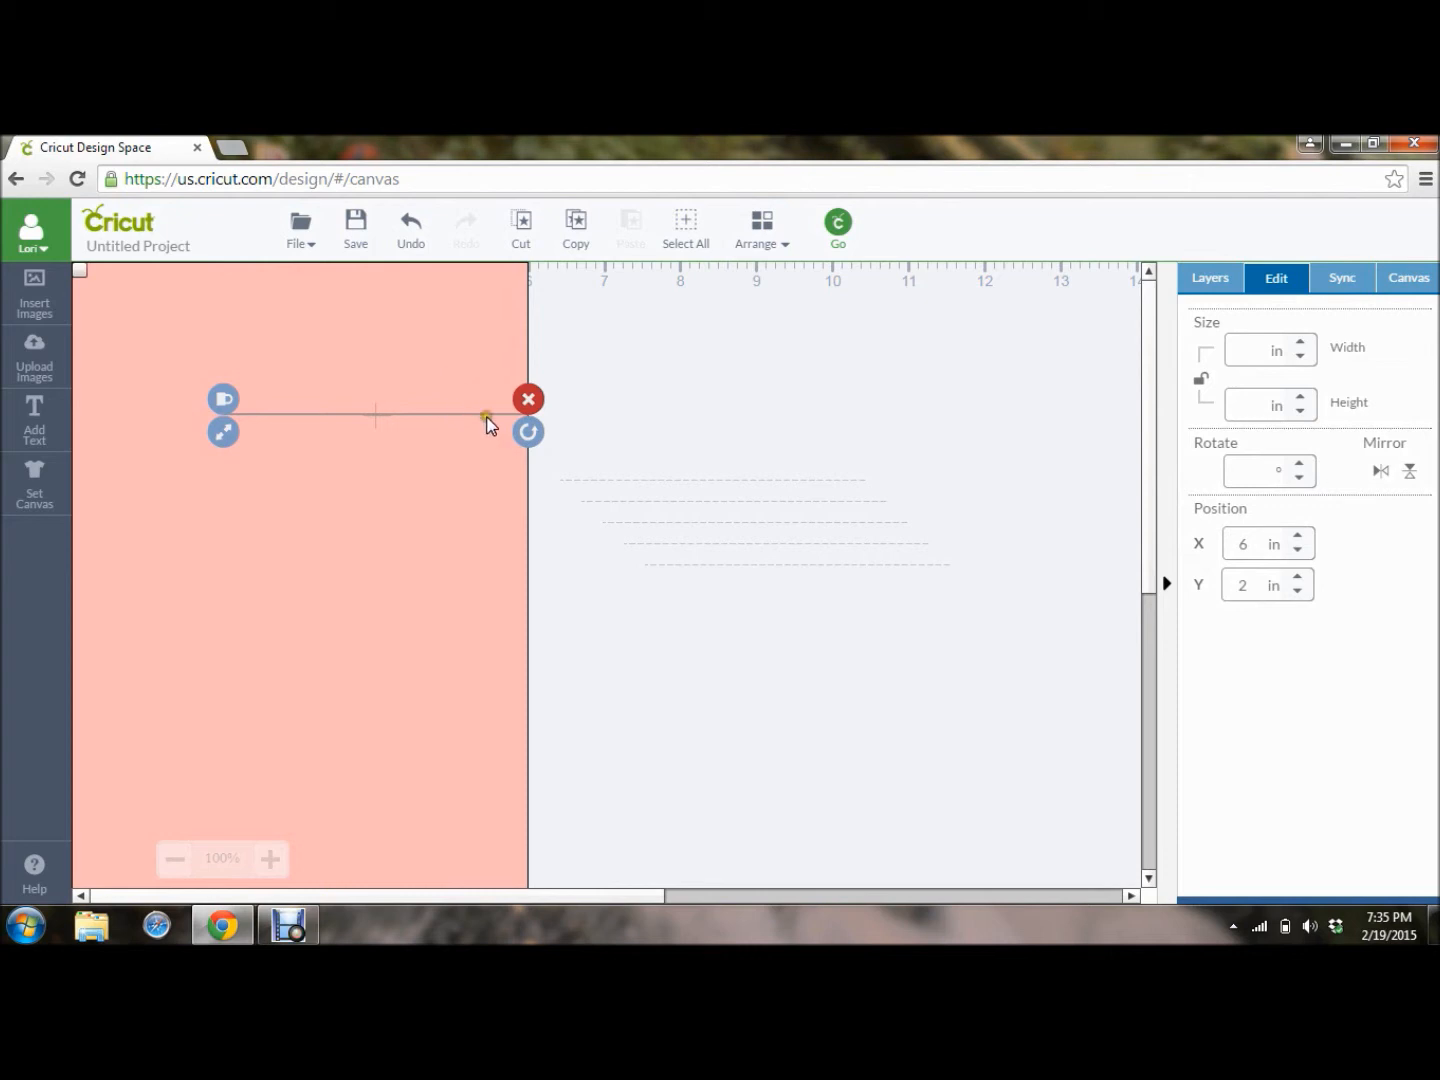
# Undo the position changes of the first two score lines.
pyautogui.click(660, 473)
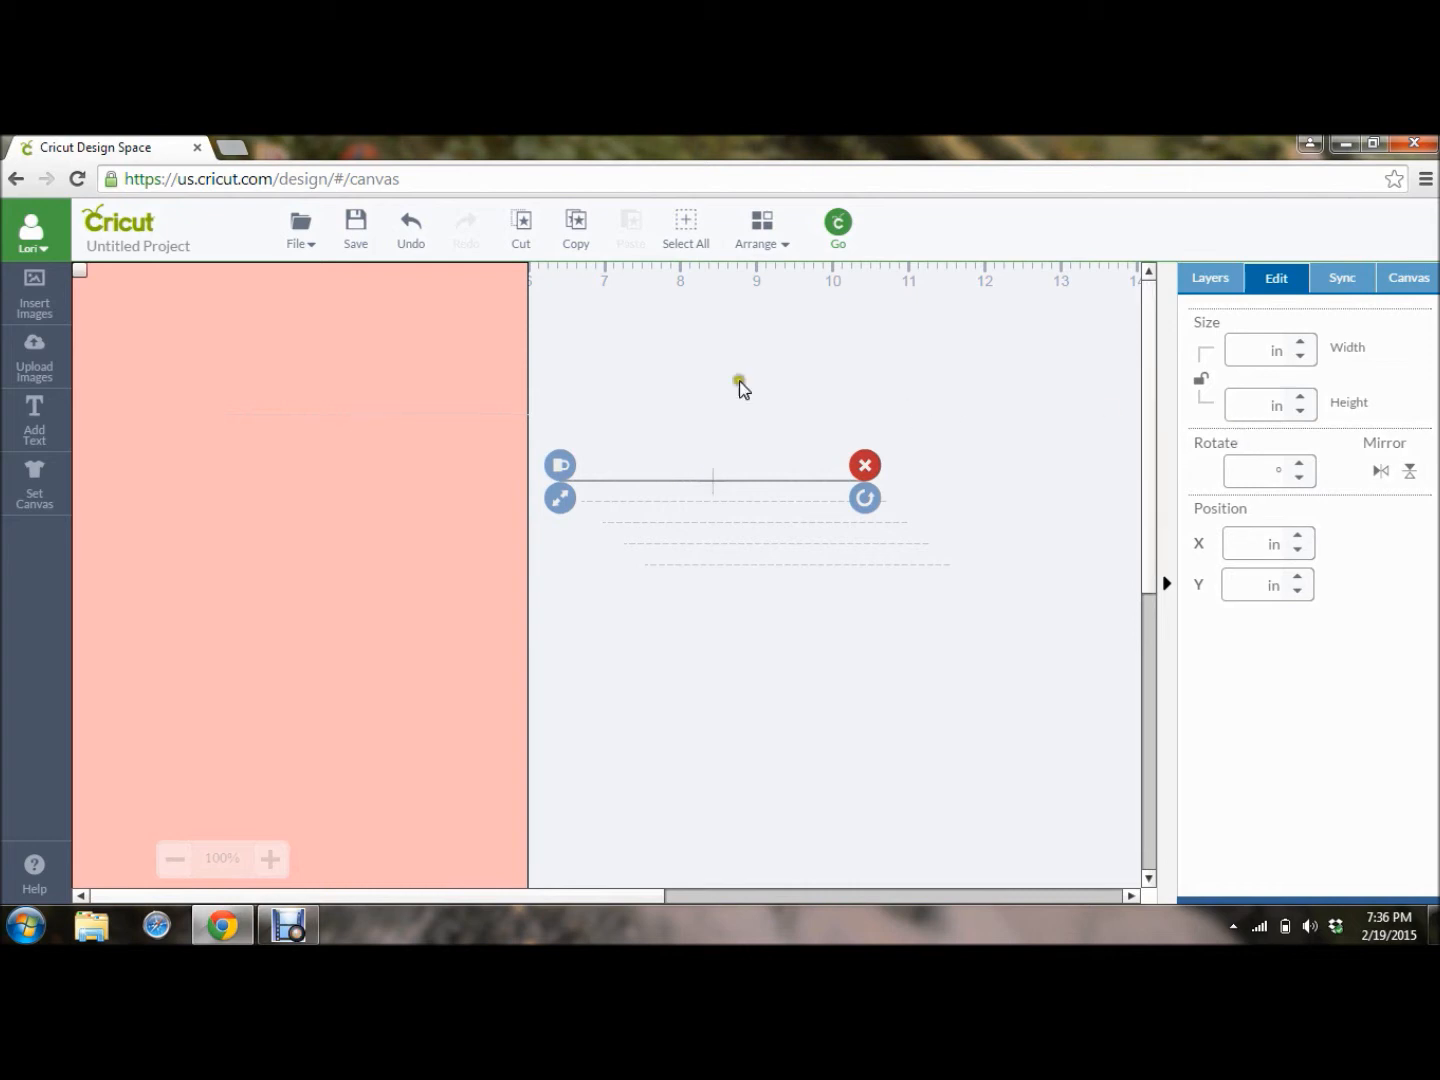
pyautogui.click(459, 341)
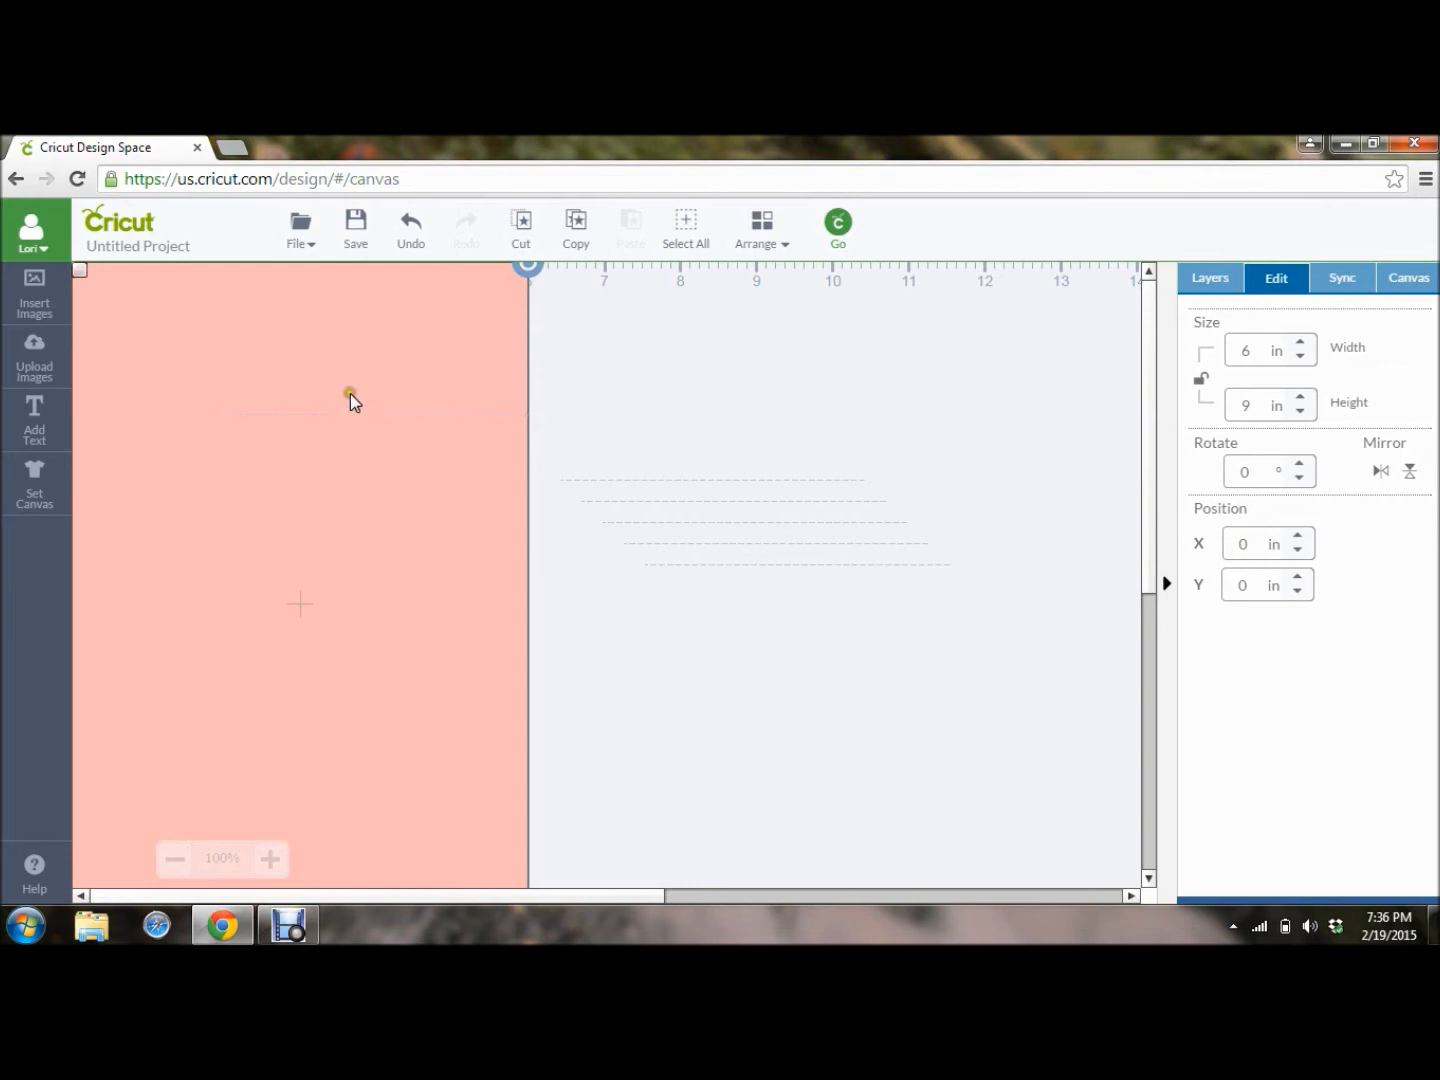
pyautogui.click(400, 417)
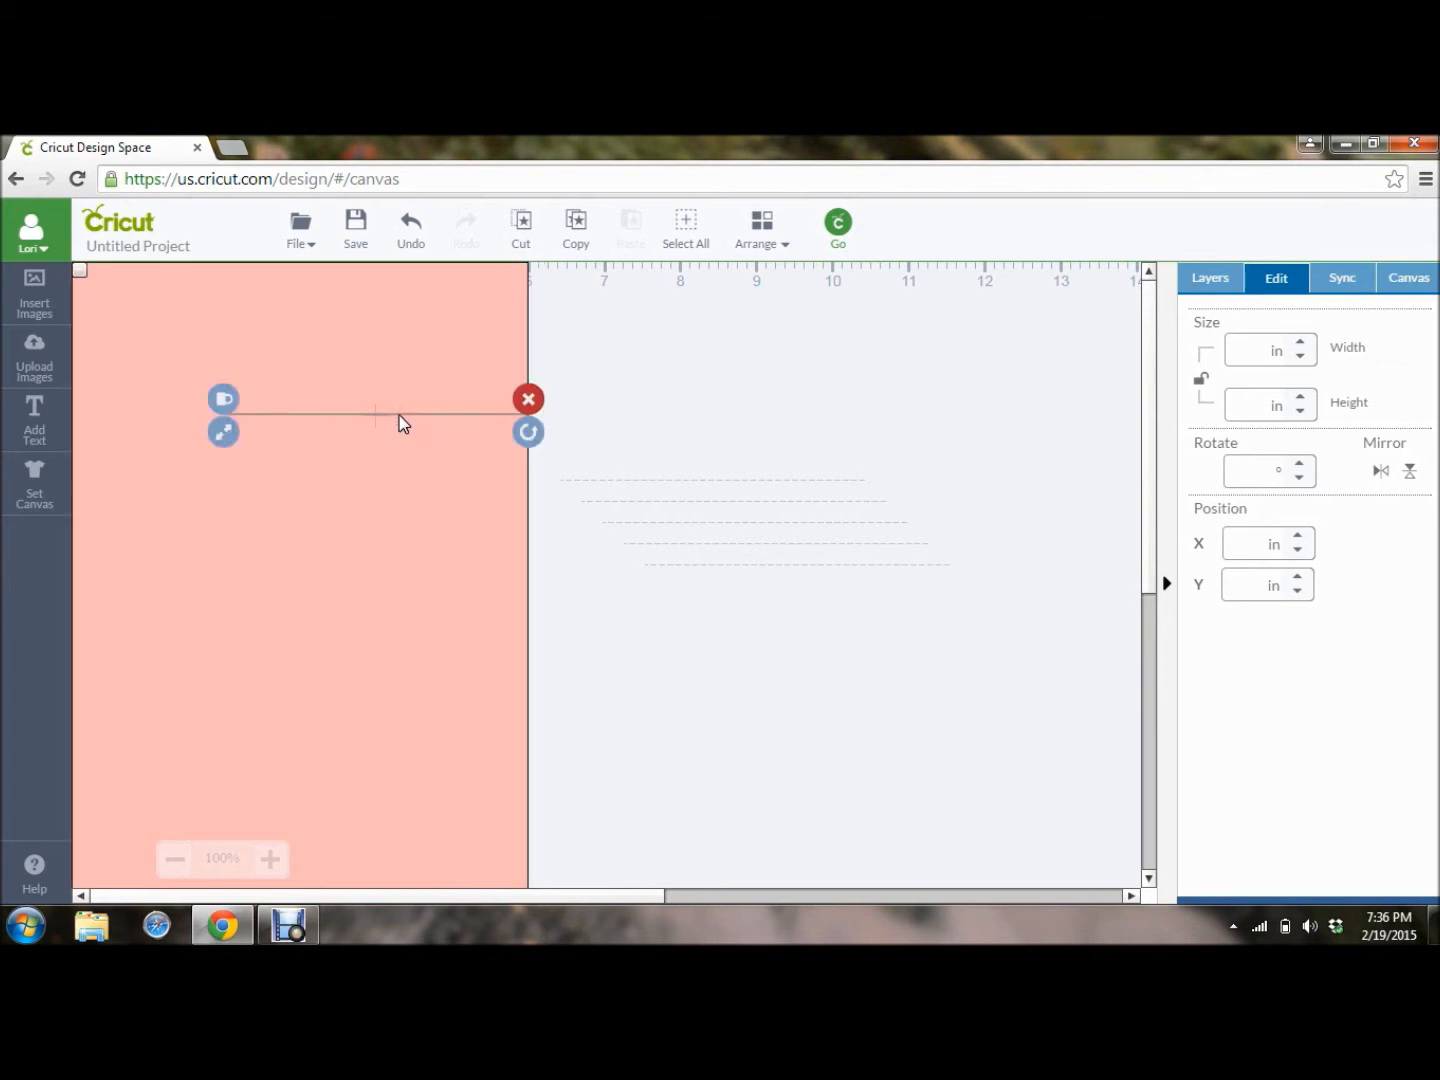
pyautogui.click(406, 239)
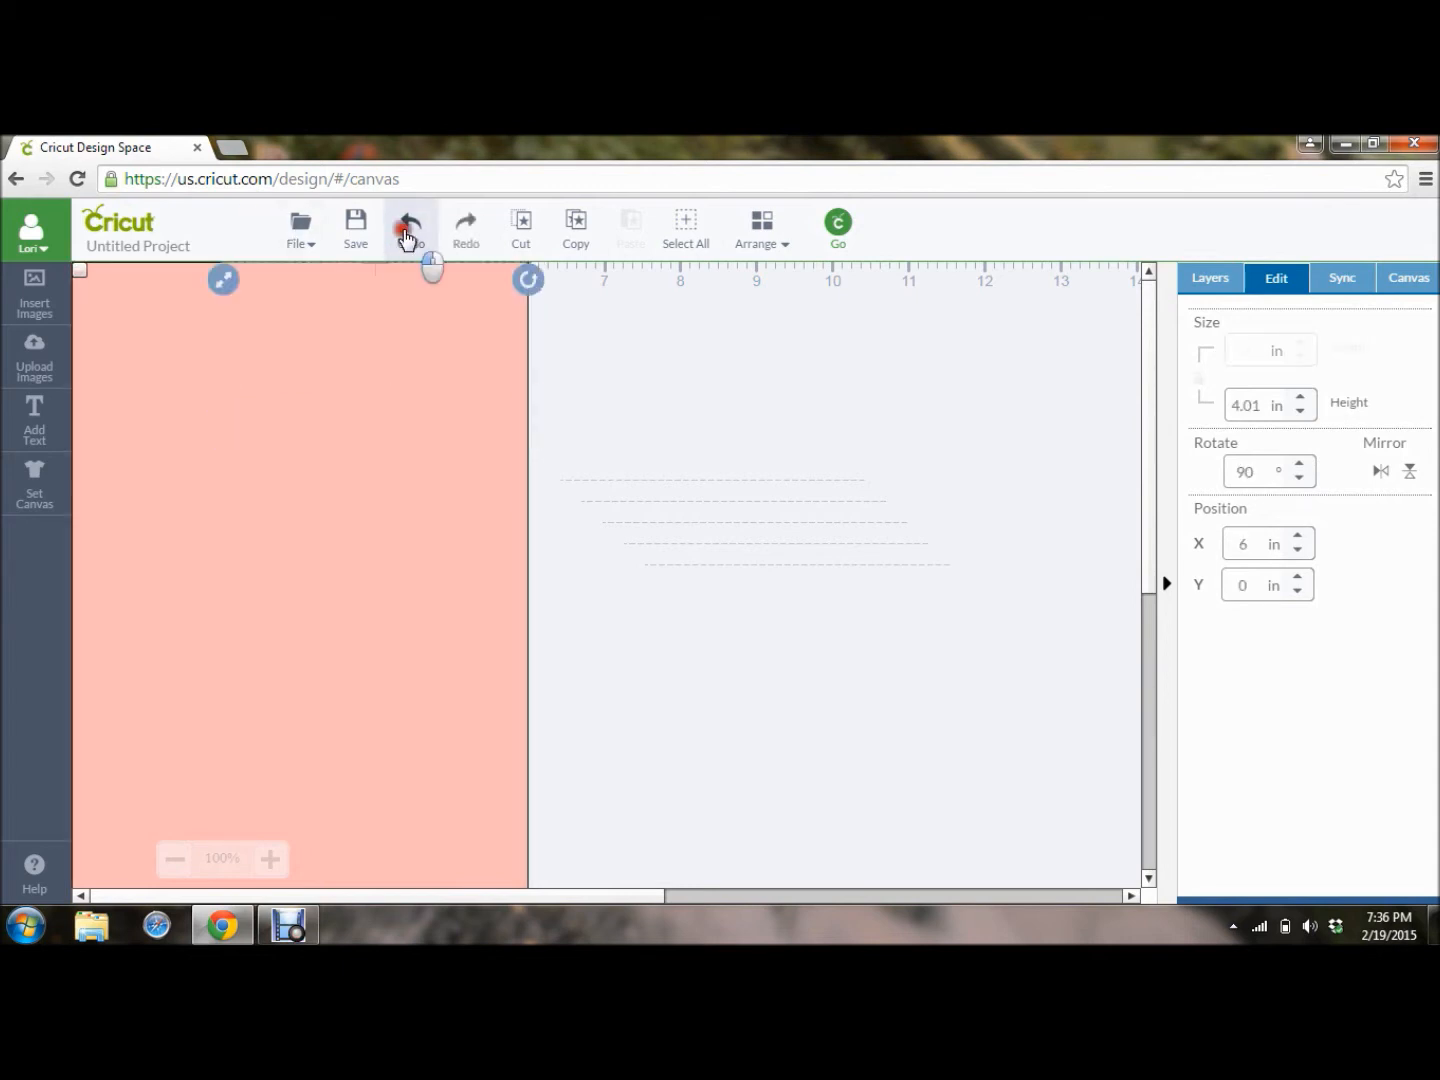
pyautogui.click(407, 239)
pyautogui.click(406, 238)
pyautogui.click(407, 239)
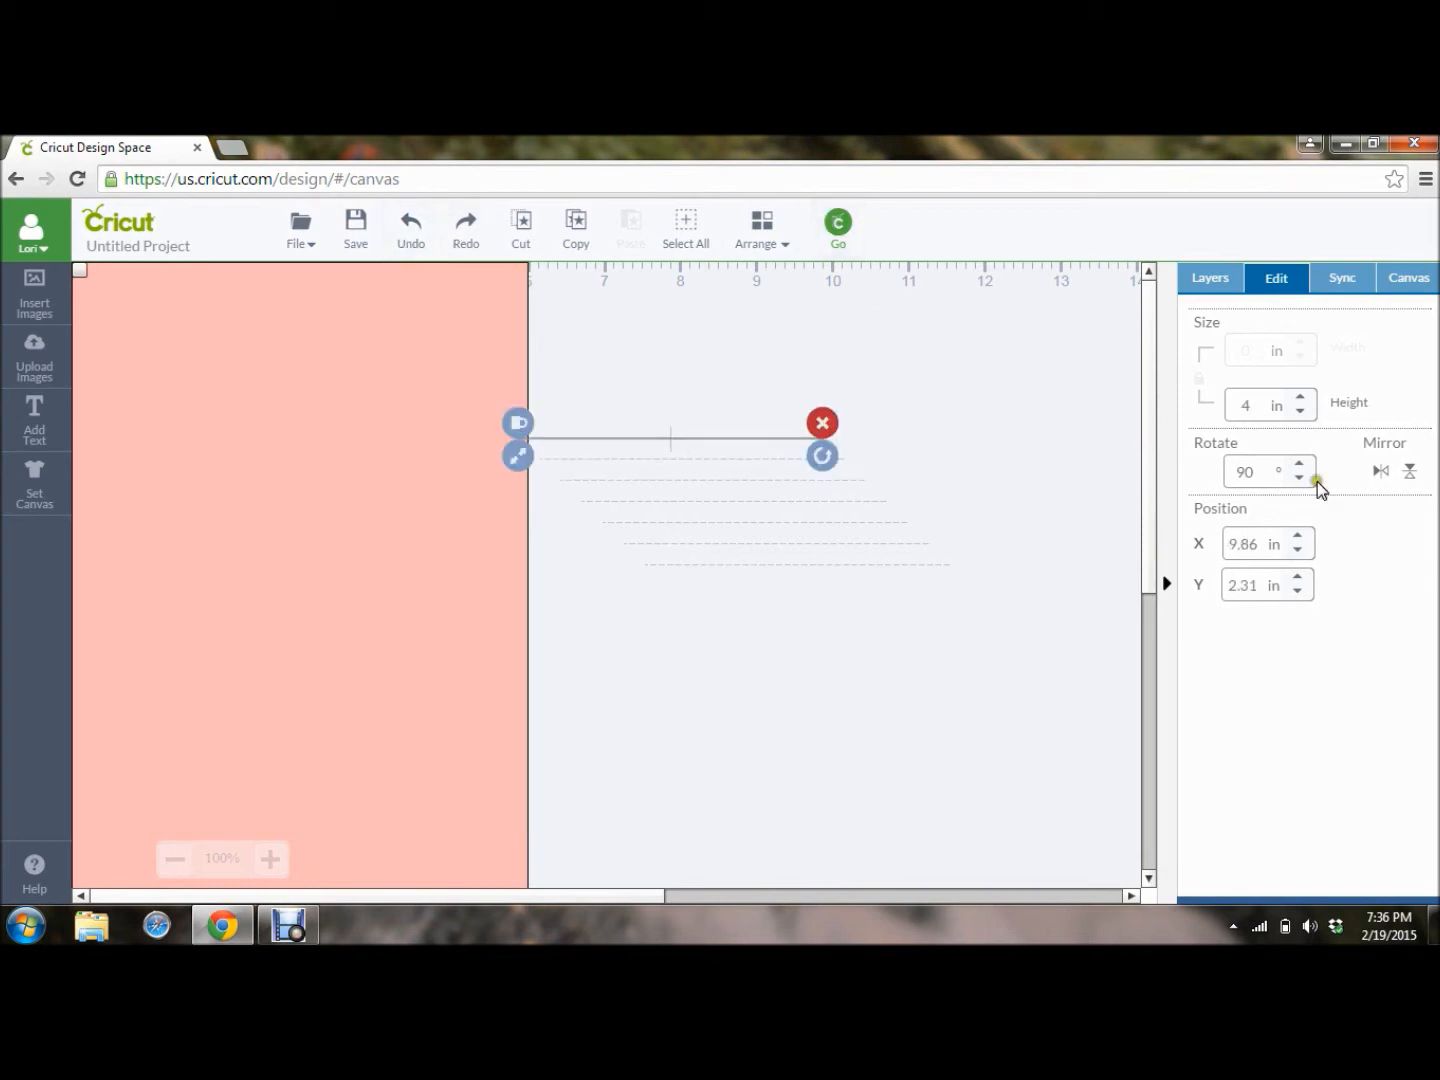
# Position the topmost score line at X 6 in and Y 1 in on the rectangle and deselect it.
pyautogui.moveTo(1257, 545); pyautogui.dragTo(1220, 552)
pyautogui.write('6')
pyautogui.press('Tab')
pyautogui.write('1')
pyautogui.press('Return')
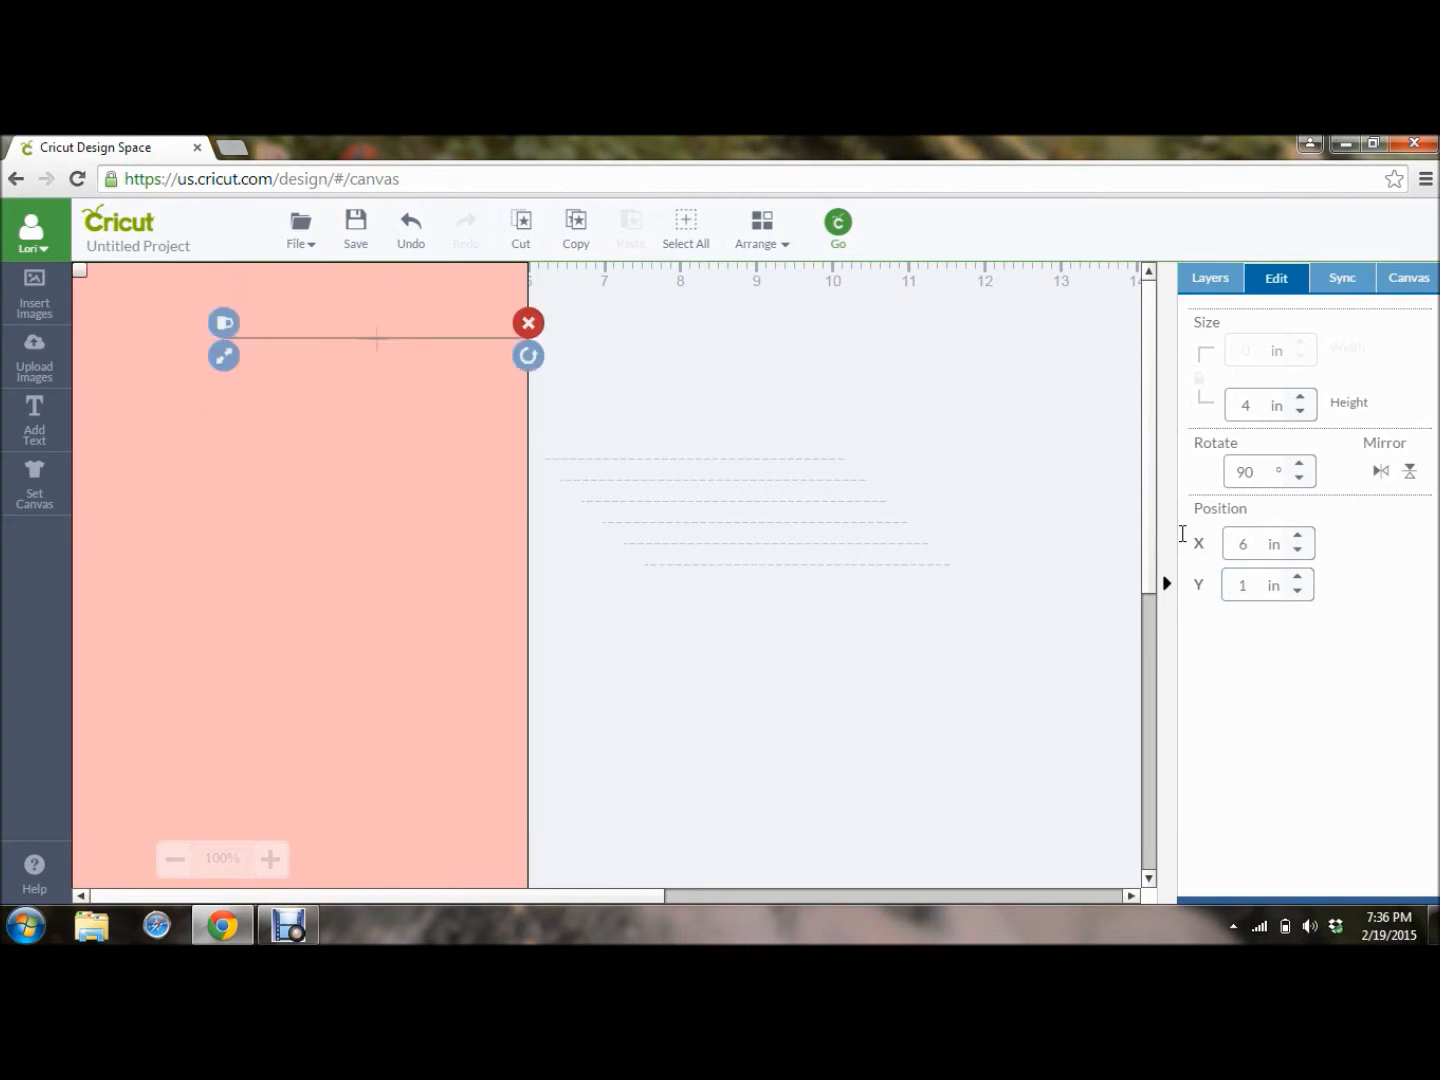
pyautogui.click(739, 390)
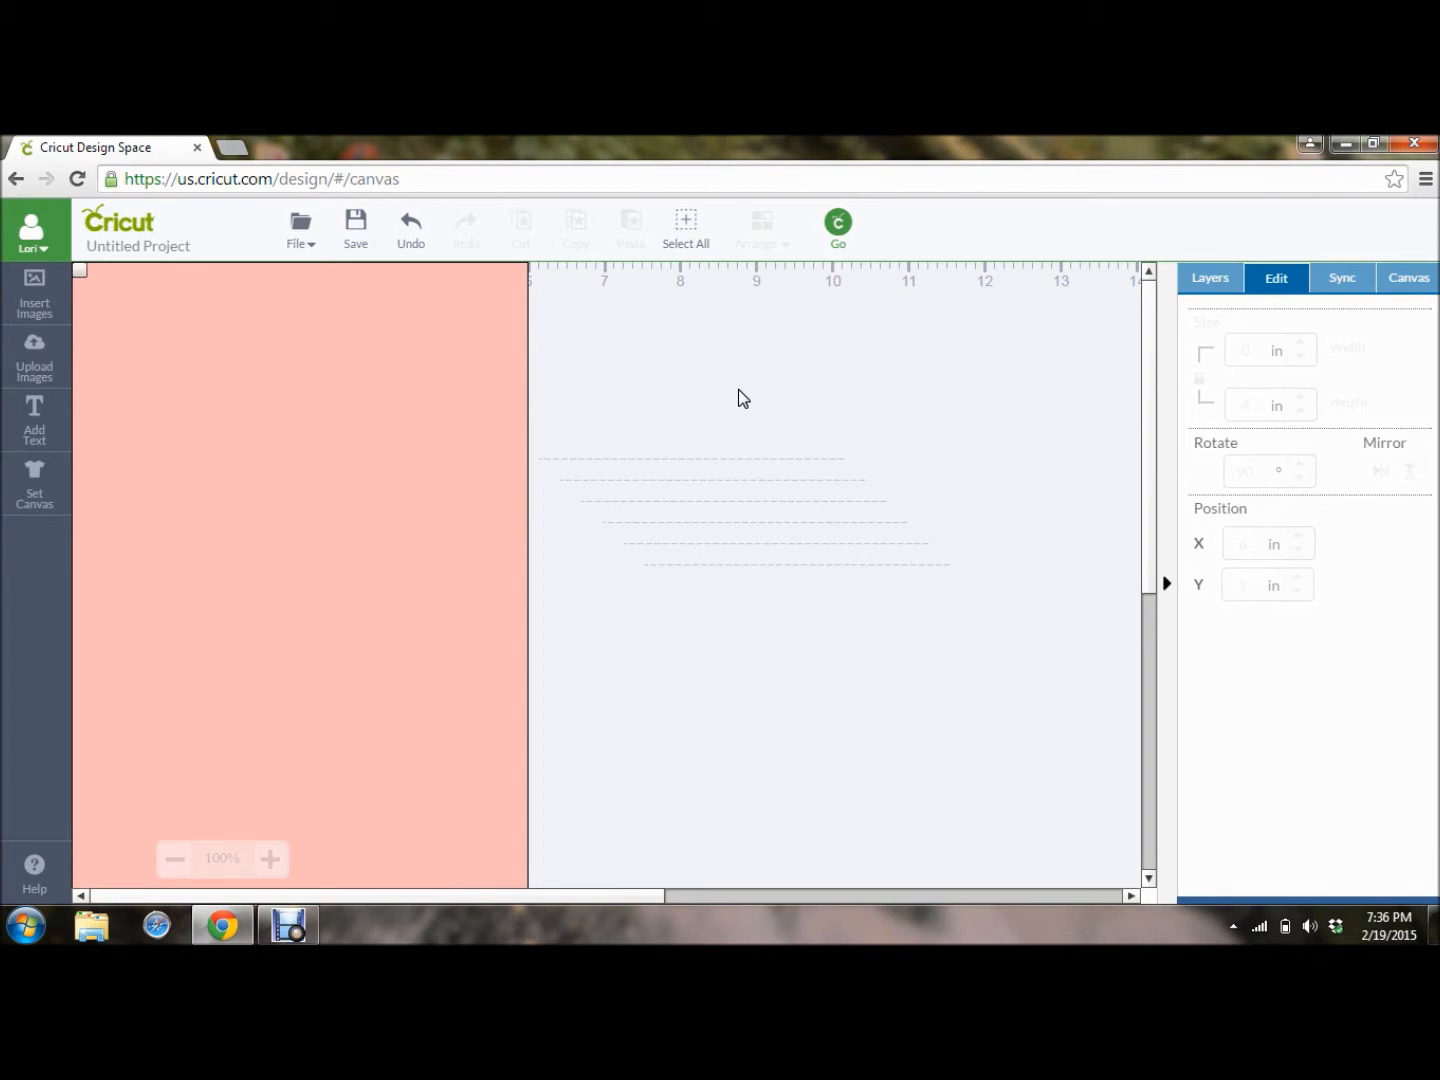
# Position the uppermost score line outside the rectangle at X 6 in and Y 2 in.
pyautogui.click(679, 459)
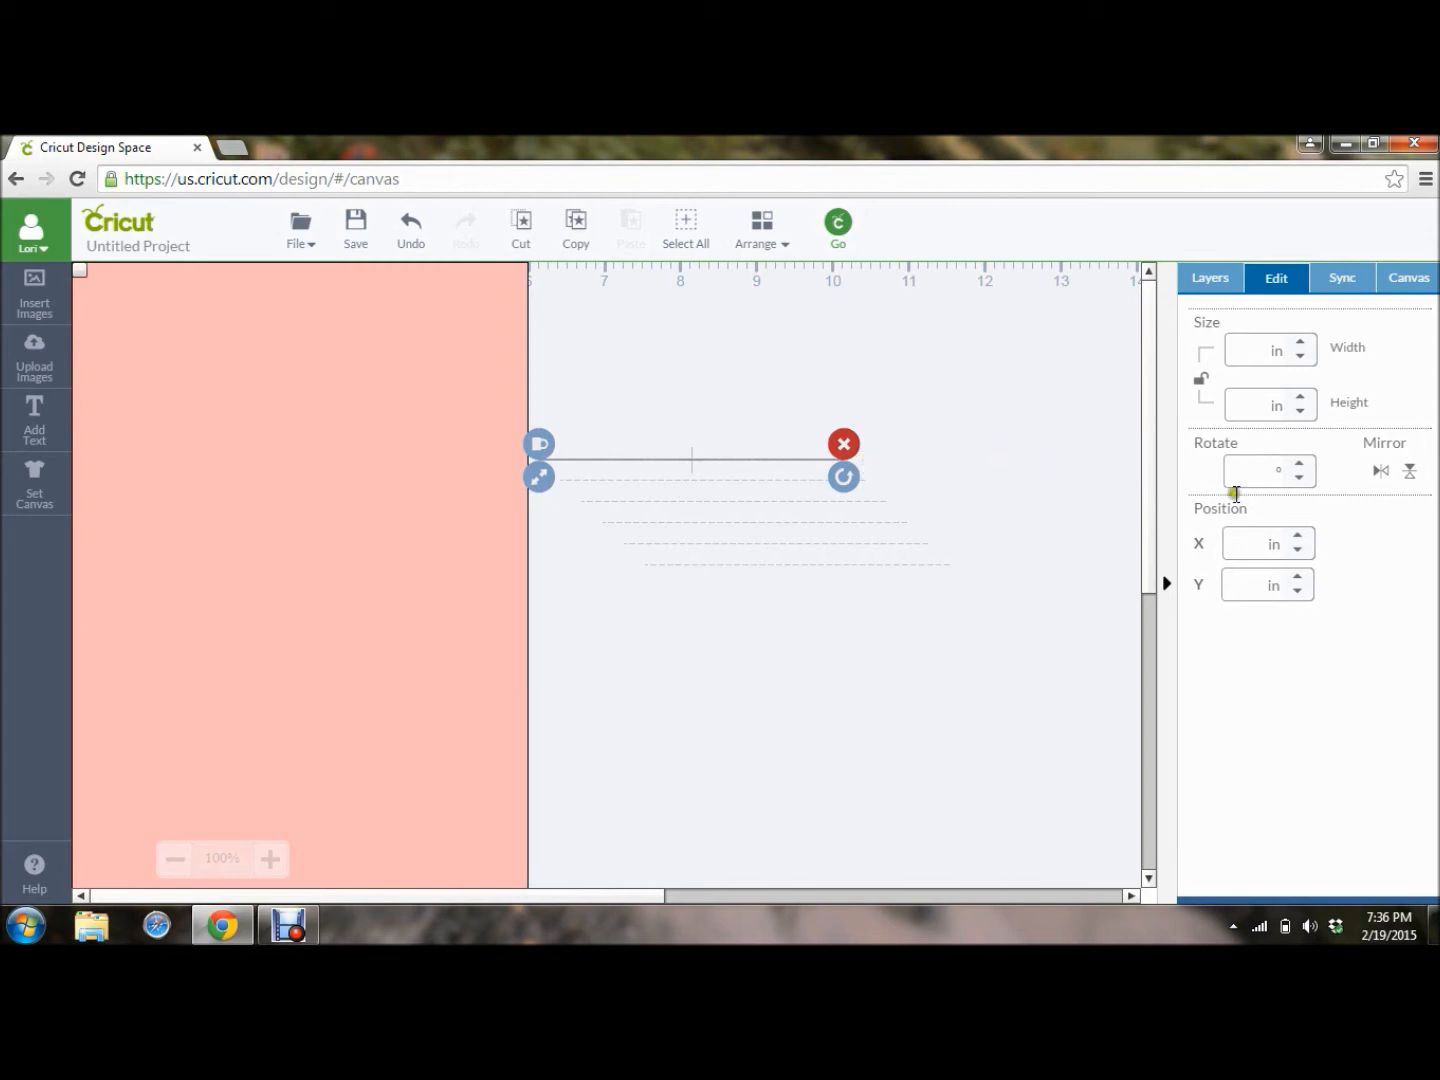
pyautogui.click(1244, 543)
pyautogui.write('2')
pyautogui.press('Tab')
pyautogui.write('2')
pyautogui.press('Tab')
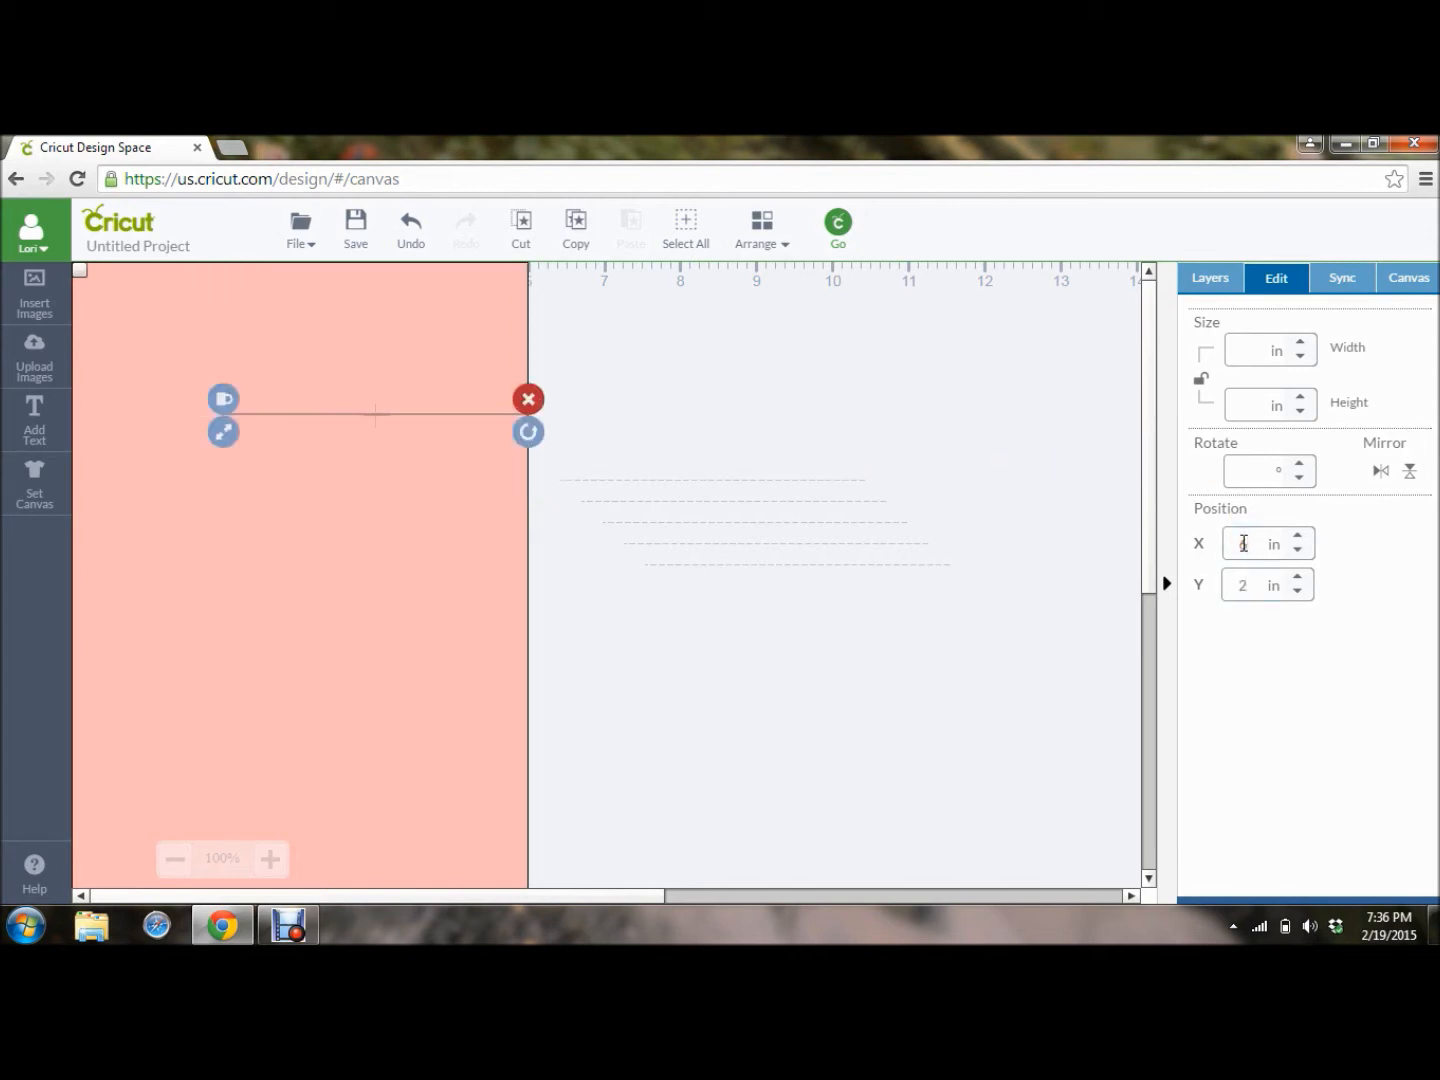
# Position the third score line, the uppermost one still outside the rectangle, at X 6 in and Y 3.5 in.
pyautogui.click(767, 479)
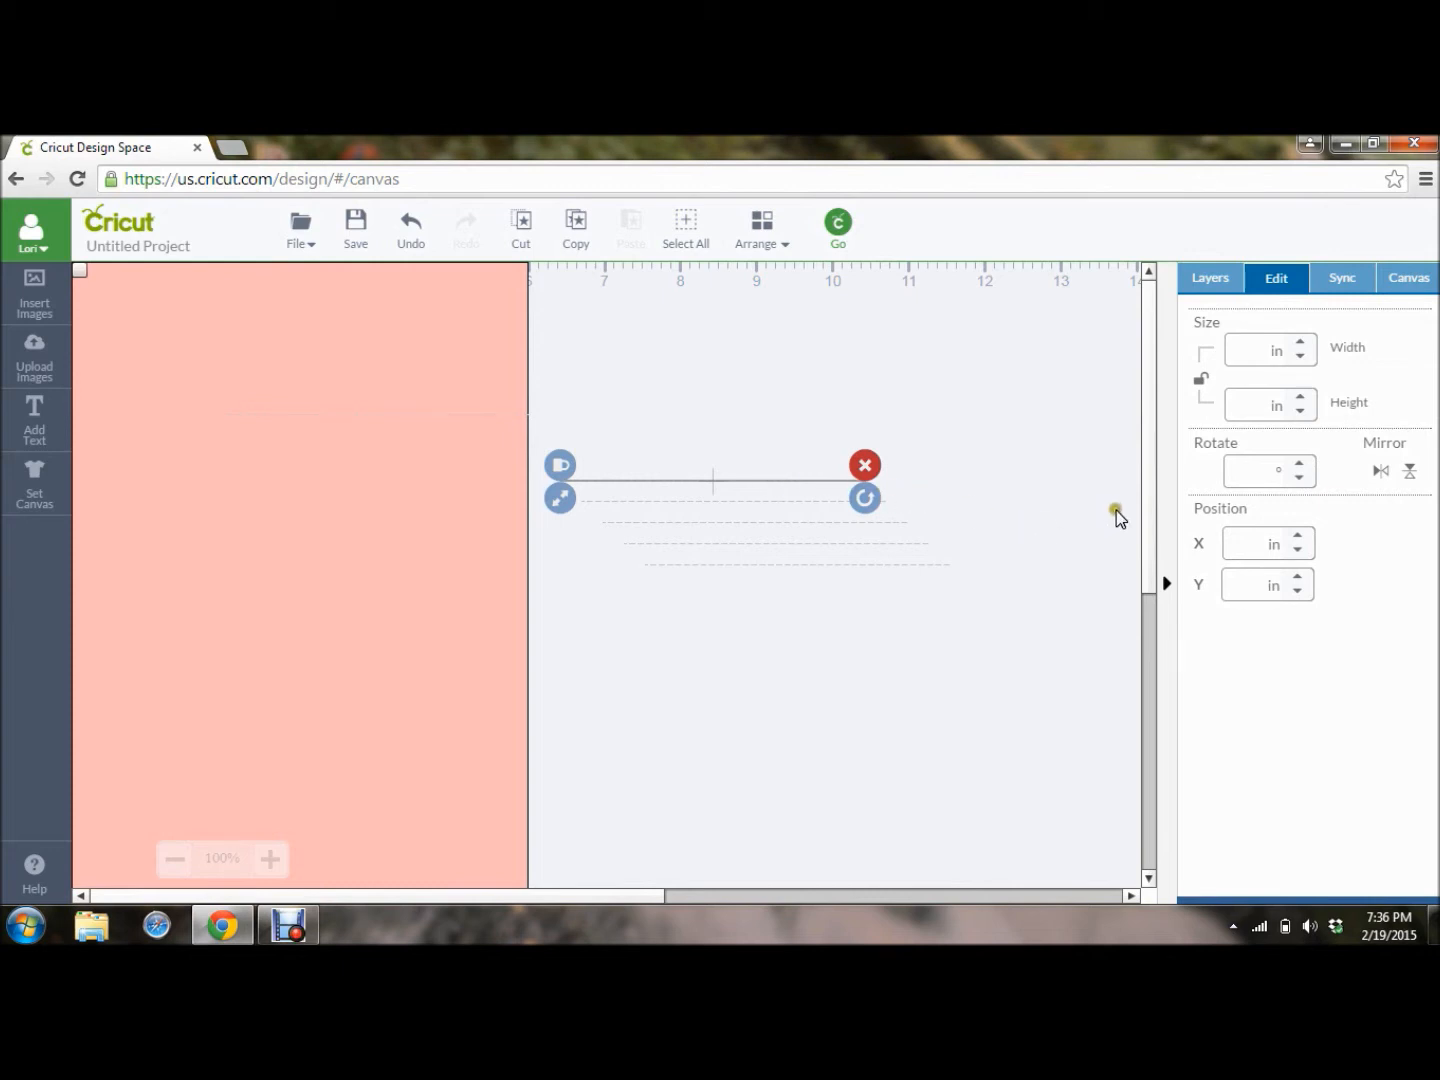
pyautogui.click(1243, 540)
pyautogui.press('Tab')
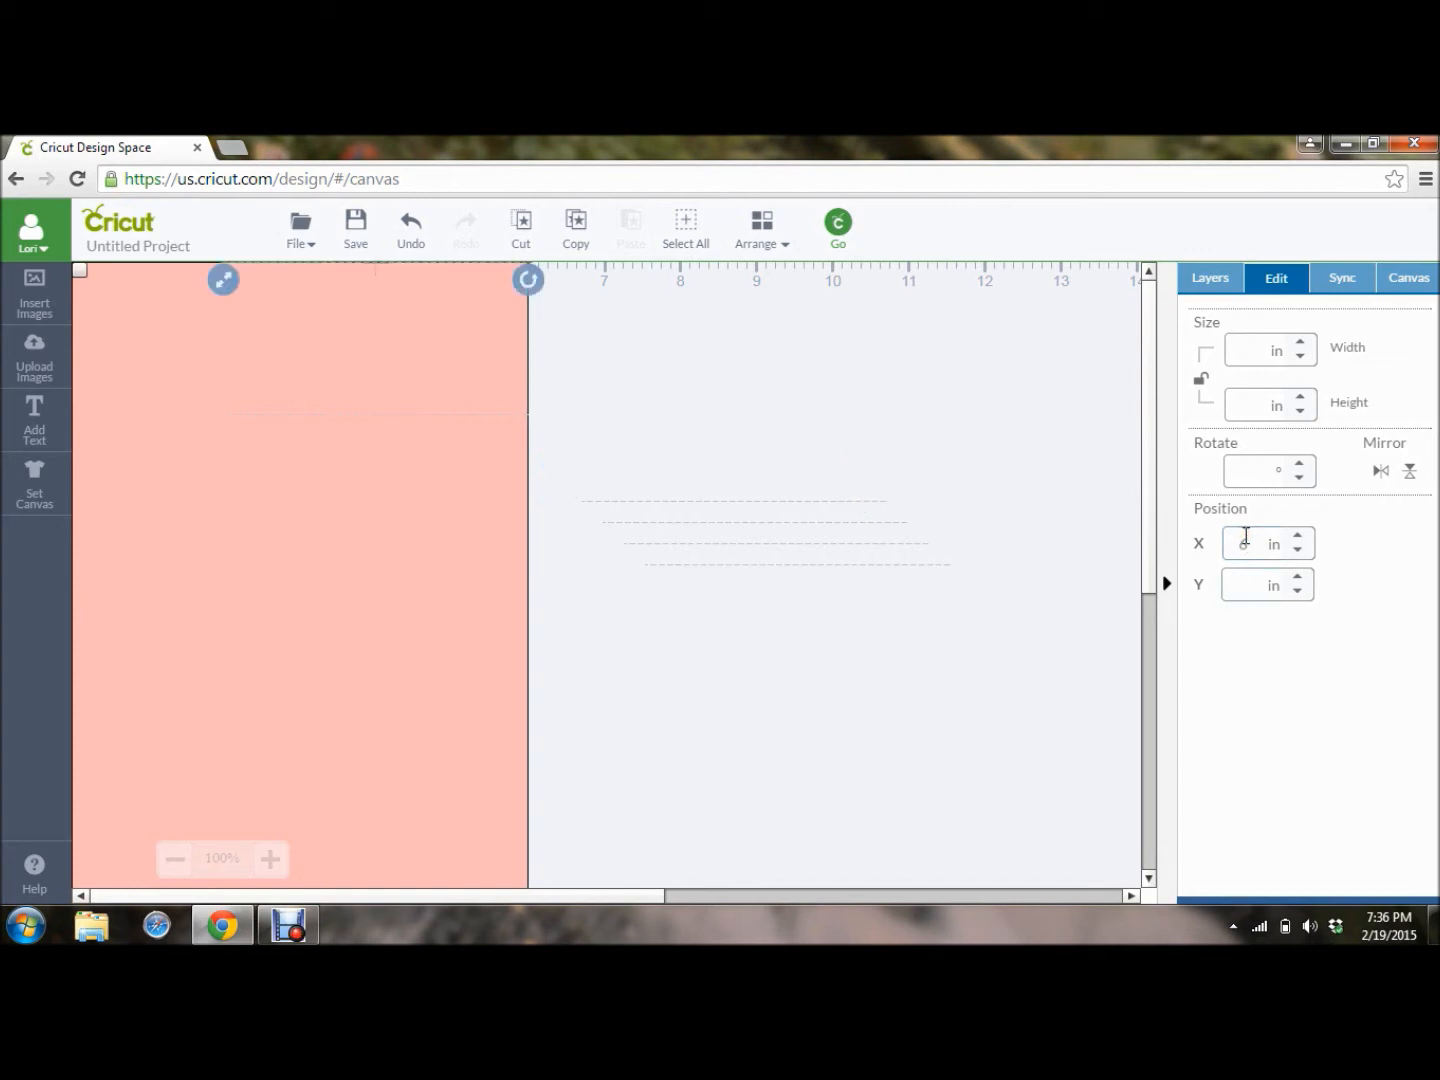
pyautogui.write('3.5')
pyautogui.press('Tab')
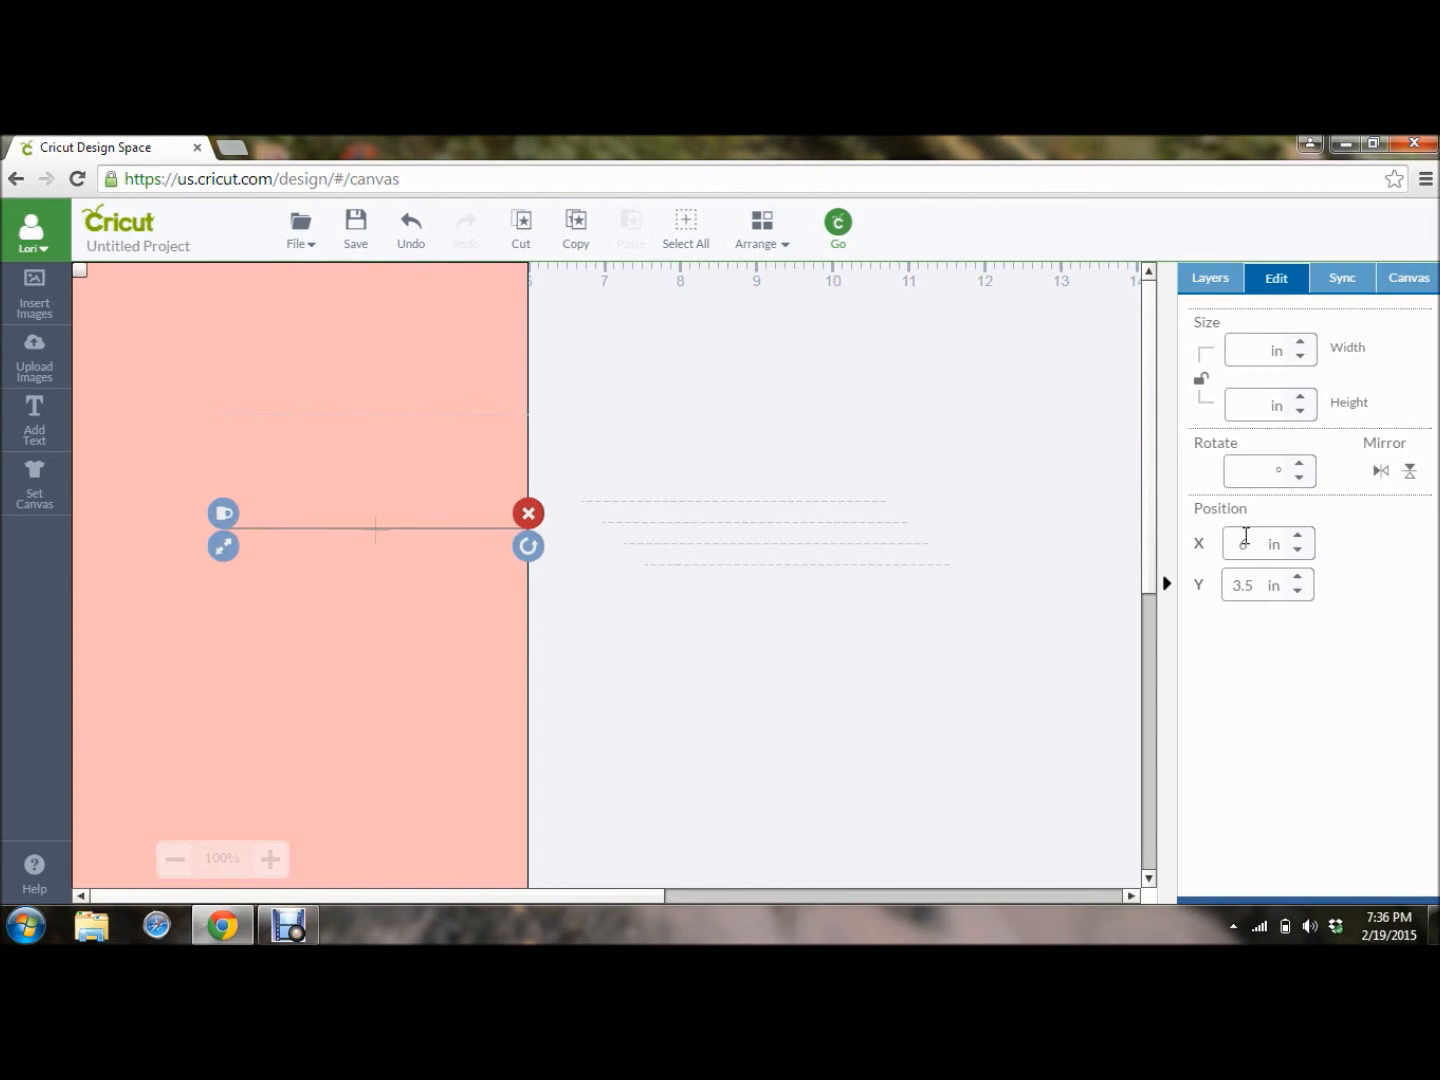
# Position the fourth score line, the uppermost of those remaining outside the rectangle, at X 6 in and Y 5 in.
pyautogui.click(623, 500)
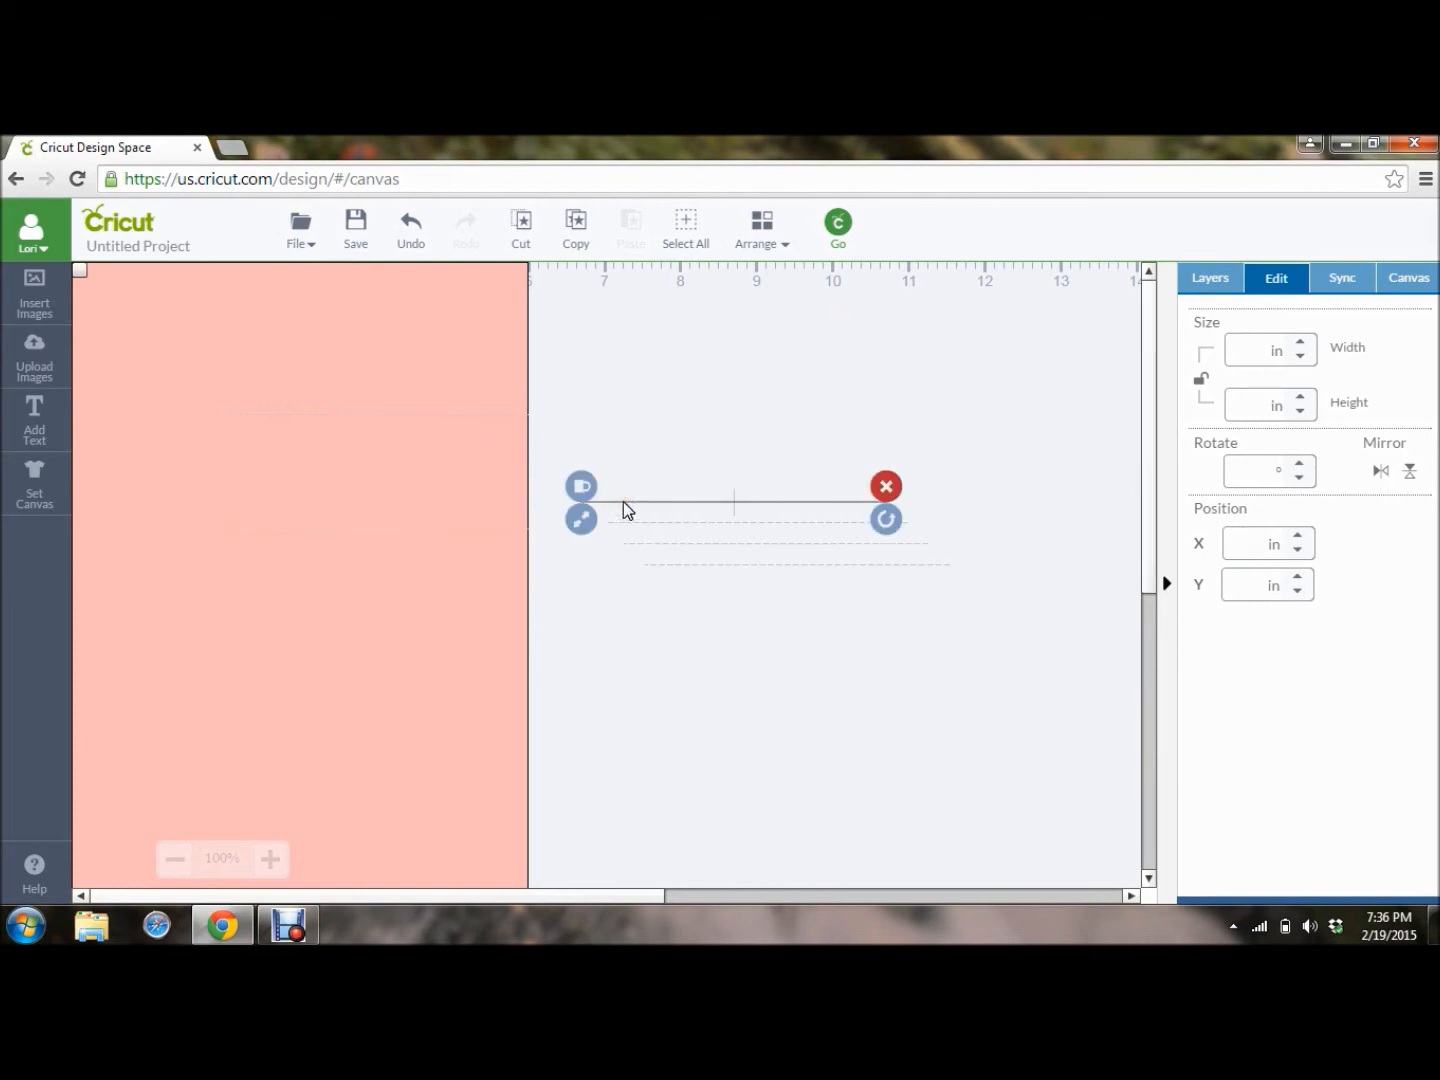
pyautogui.click(1251, 544)
pyautogui.write('6')
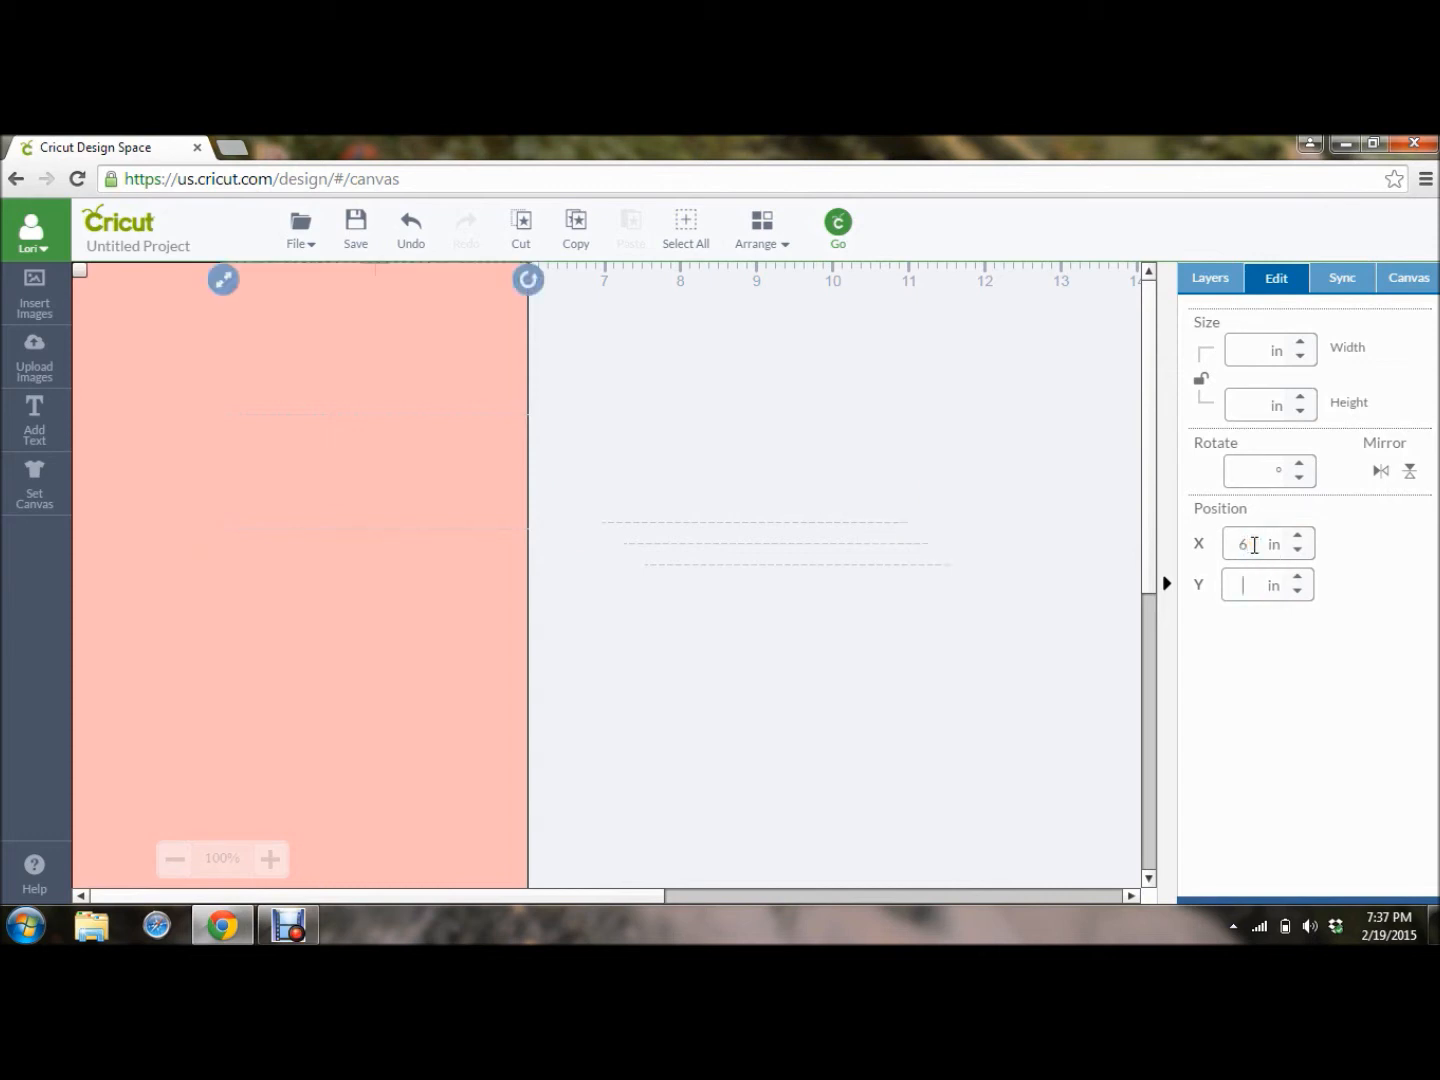
pyautogui.write('5')
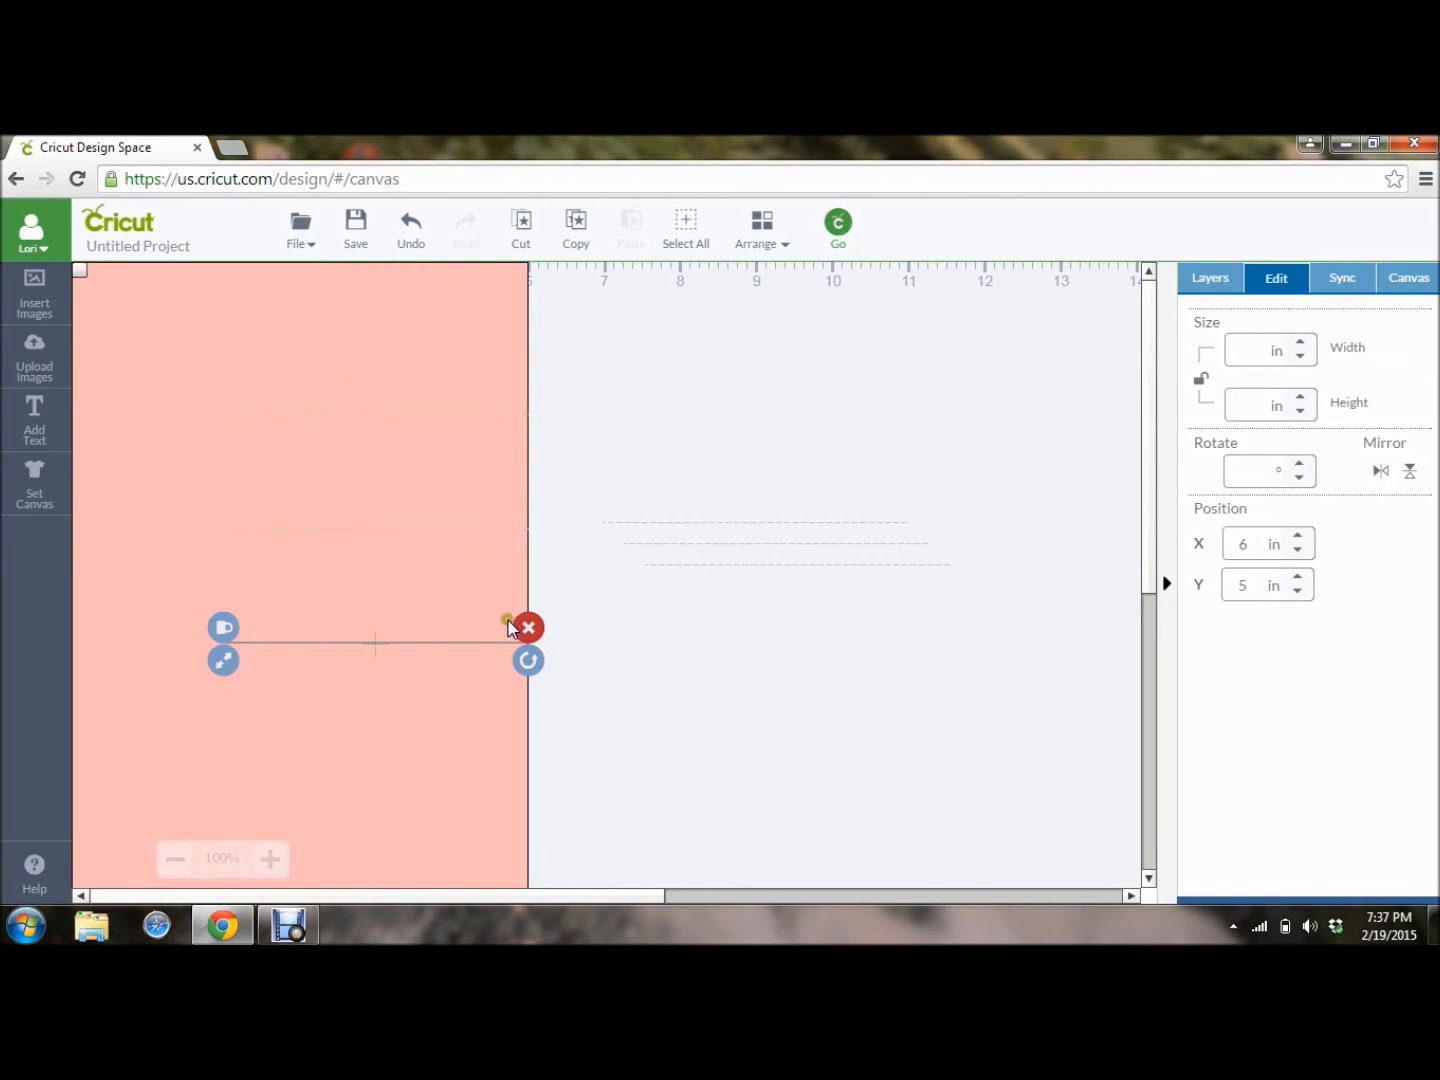
# Position the fifth score line, the uppermost of the three outside the rectangle, at X 6 in and Y 7 in.
pyautogui.click(728, 522)
pyautogui.click(1237, 546)
pyautogui.write('6')
pyautogui.press('Tab')
pyautogui.write('7')
pyautogui.press('Return')
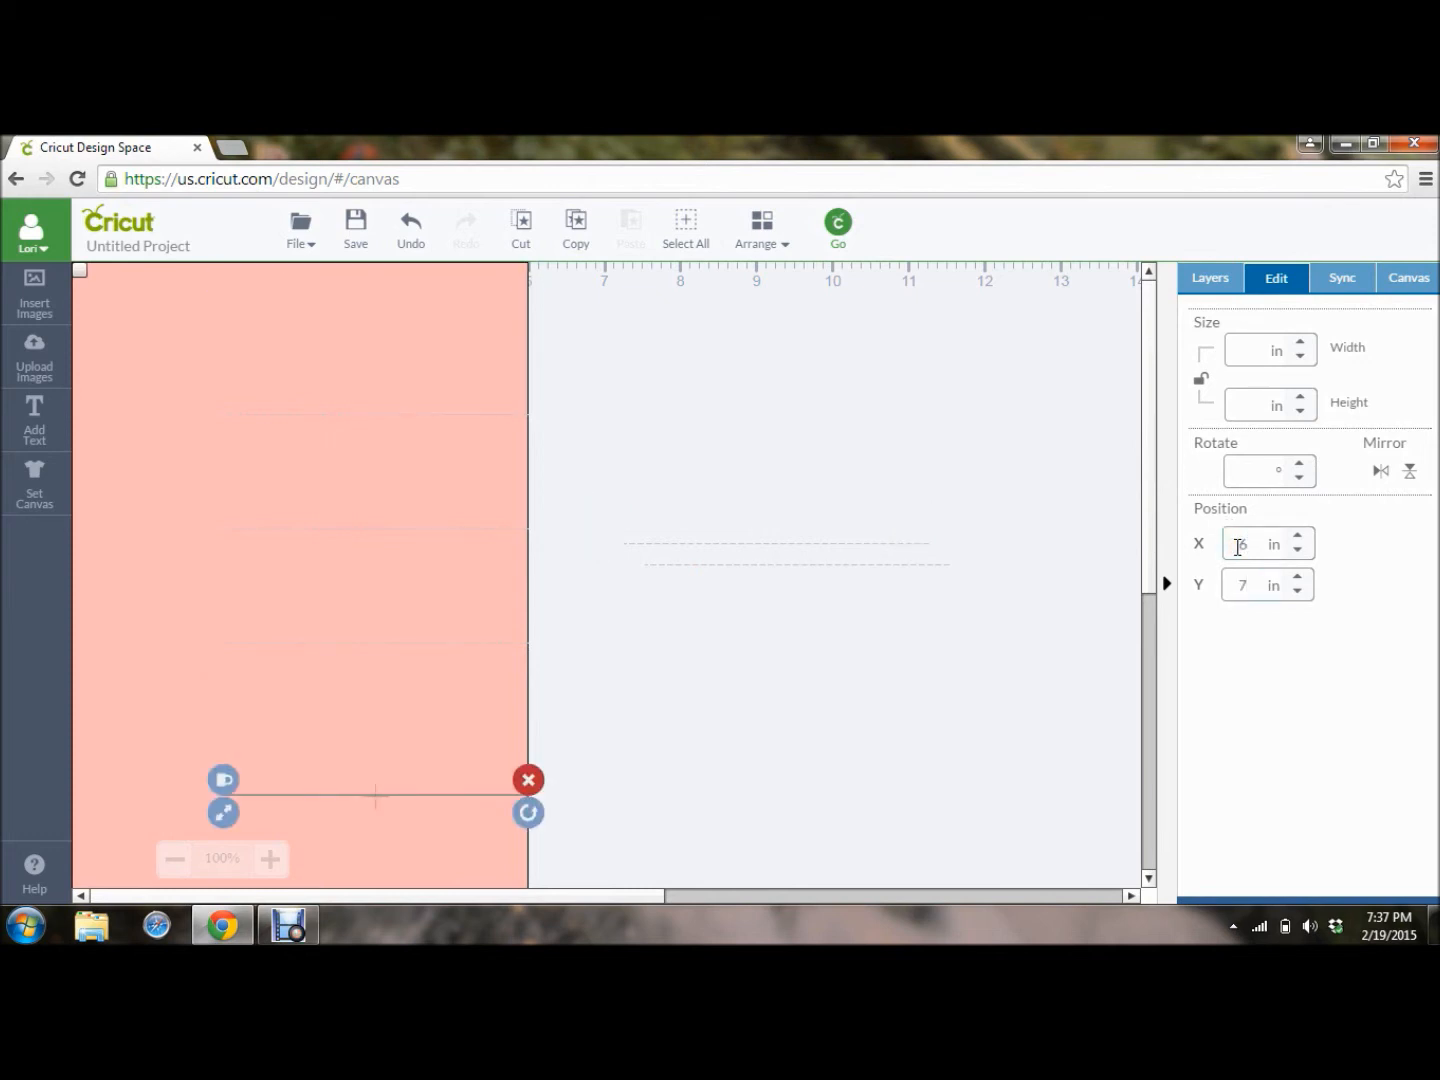
# Shorten the upper of the two remaining score lines outside the rectangle to a height of 2 in.
pyautogui.click(765, 546)
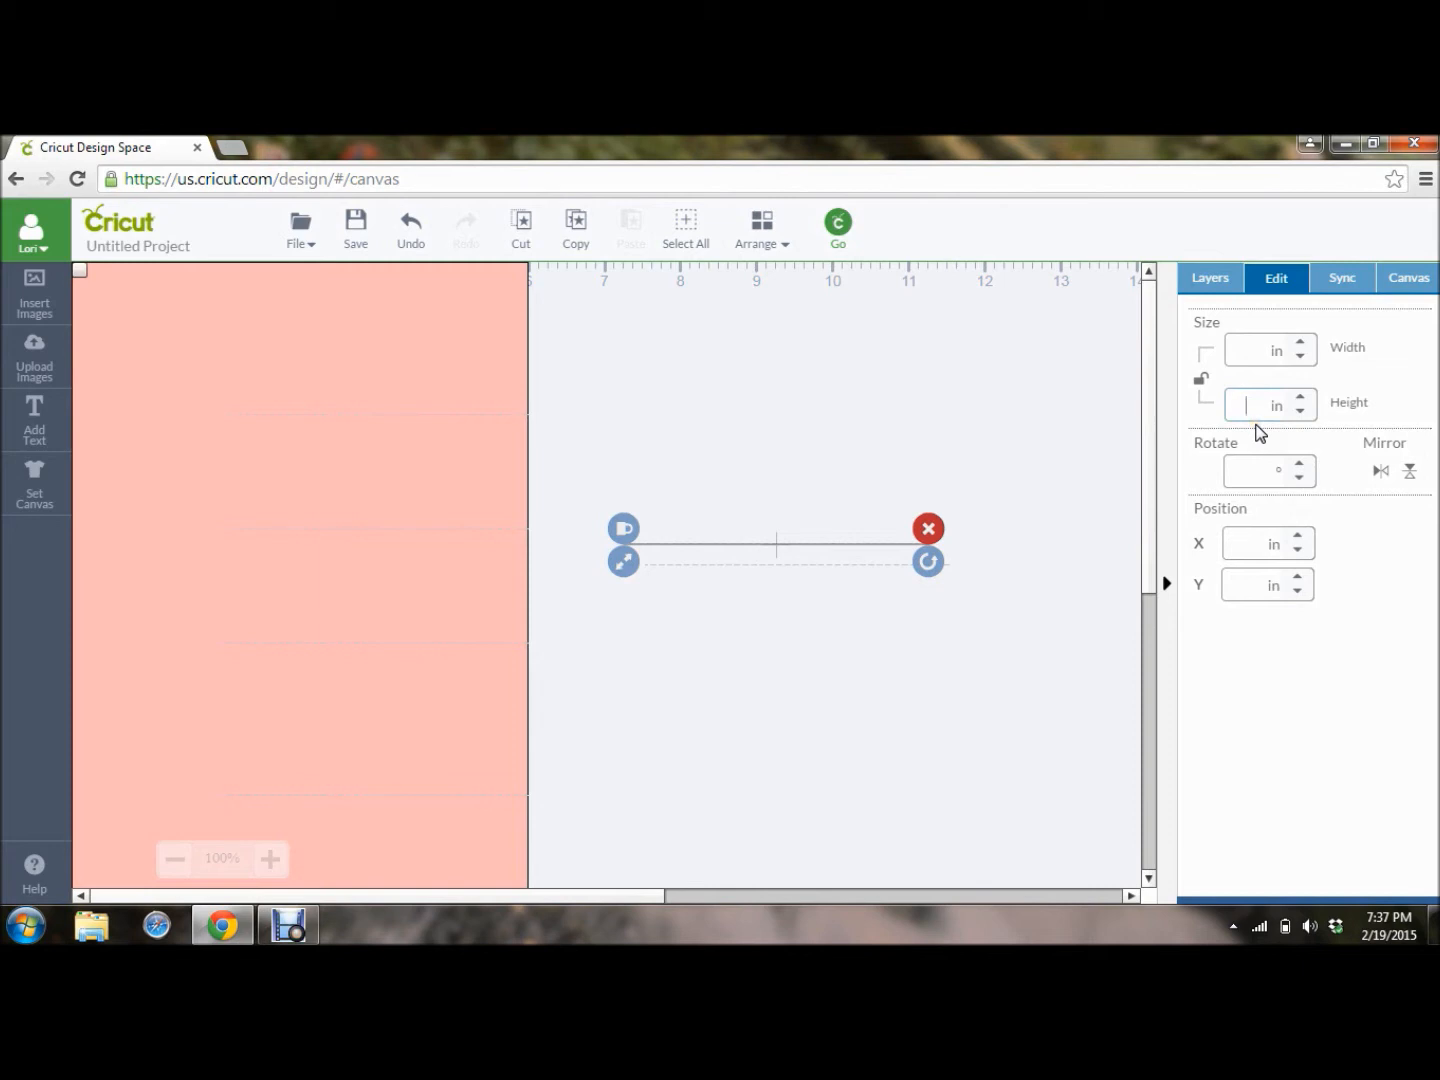
pyautogui.click(1301, 396)
pyautogui.click(1301, 396)
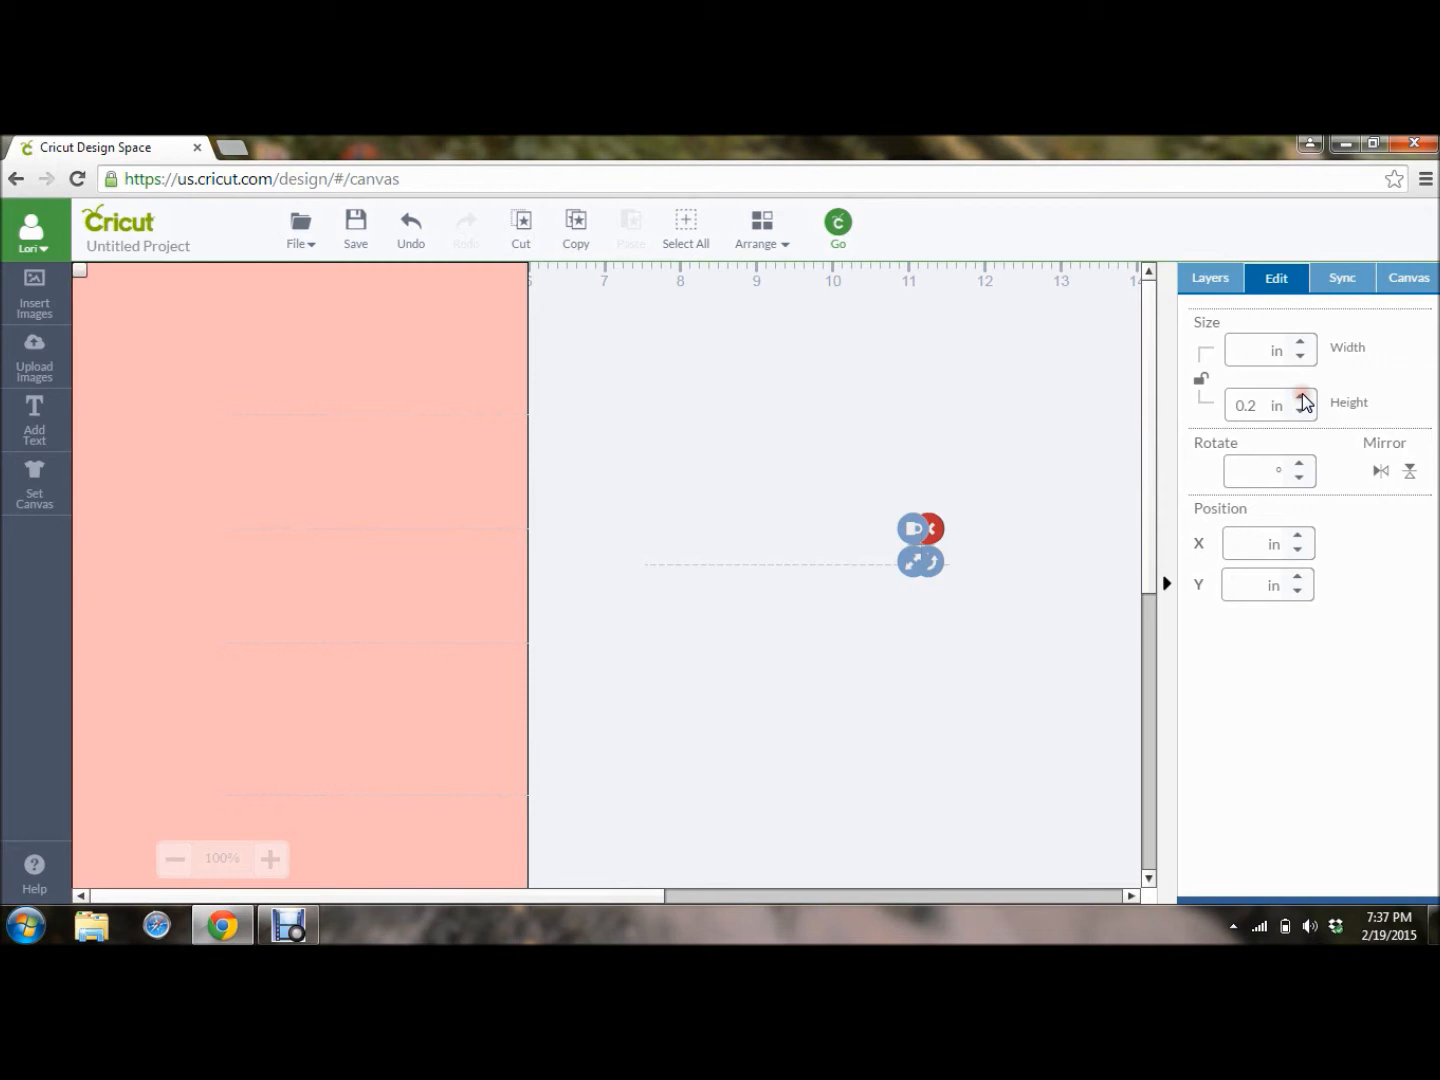
pyautogui.doubleClick(1256, 402)
pyautogui.write('2')
pyautogui.press('Tab')
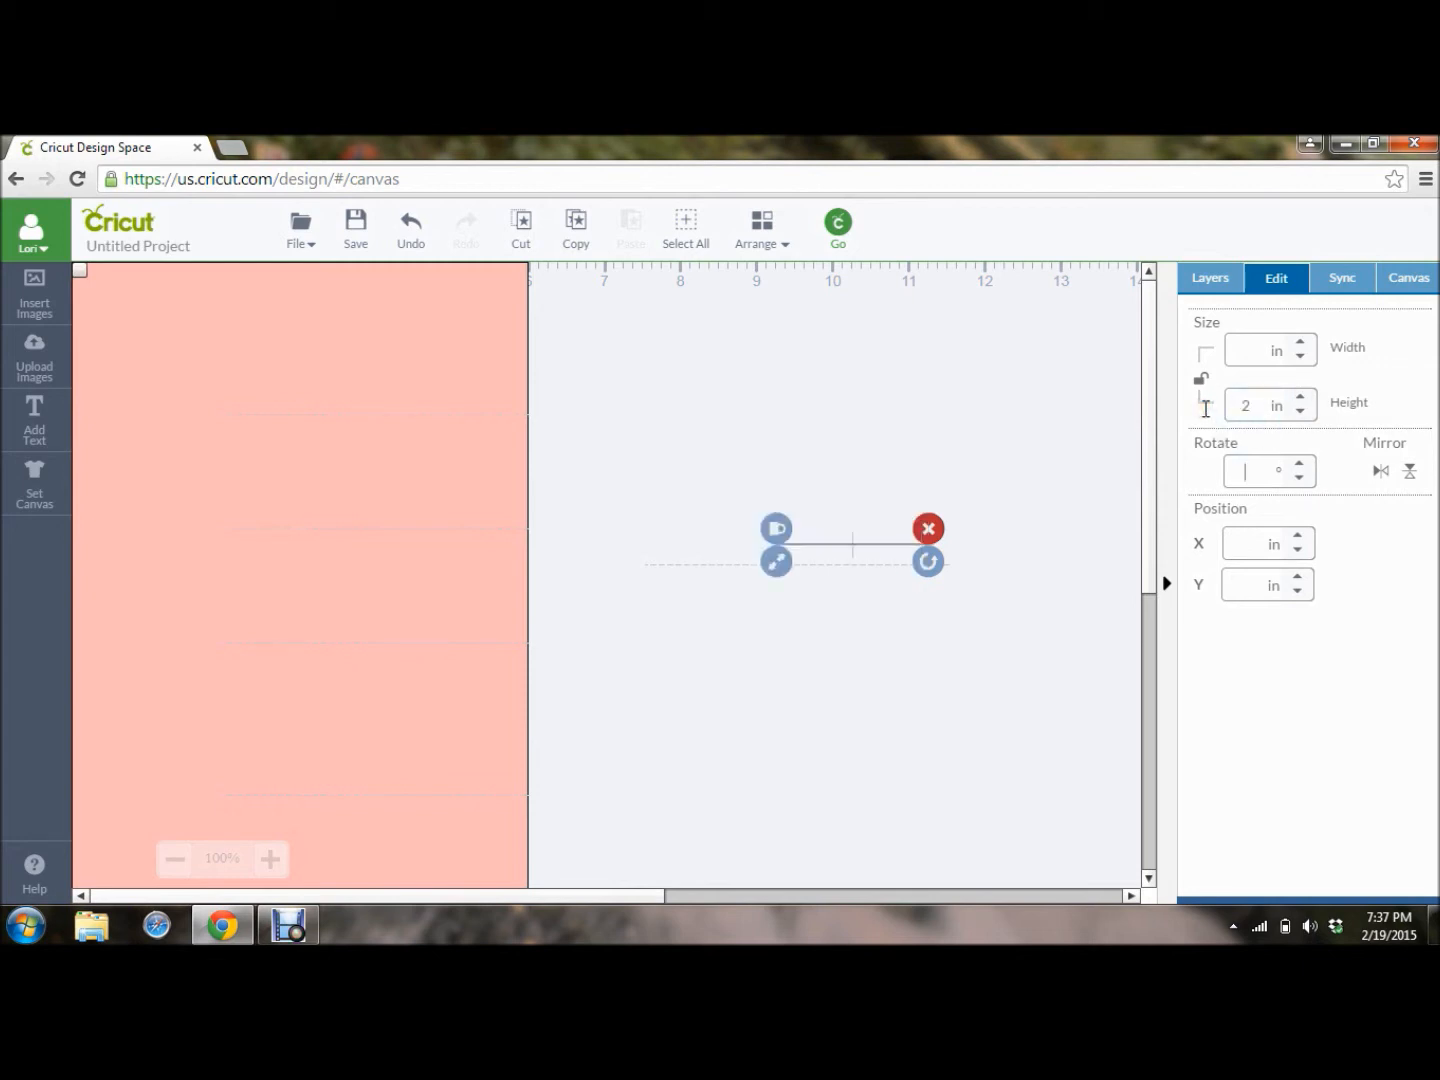
# Set the 2 in score line's rotation to 90 degrees so it lies horizontally.
pyautogui.click(1236, 535)
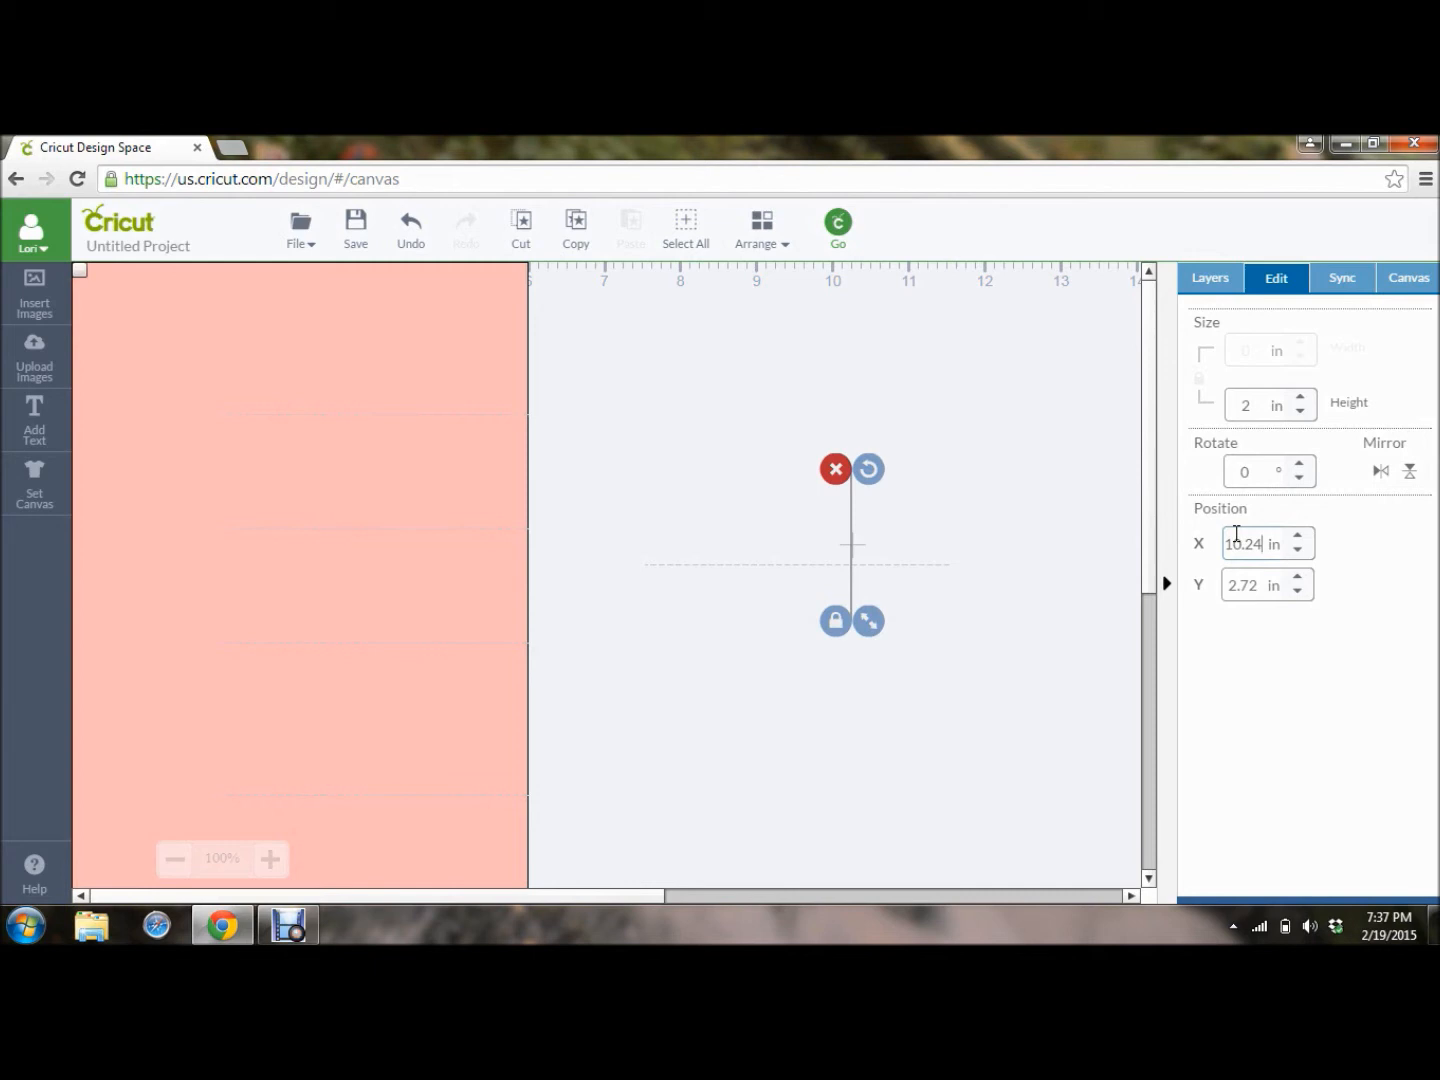
pyautogui.click(1256, 469)
pyautogui.press('BackSpace')
pyautogui.write('90')
pyautogui.press('Return')
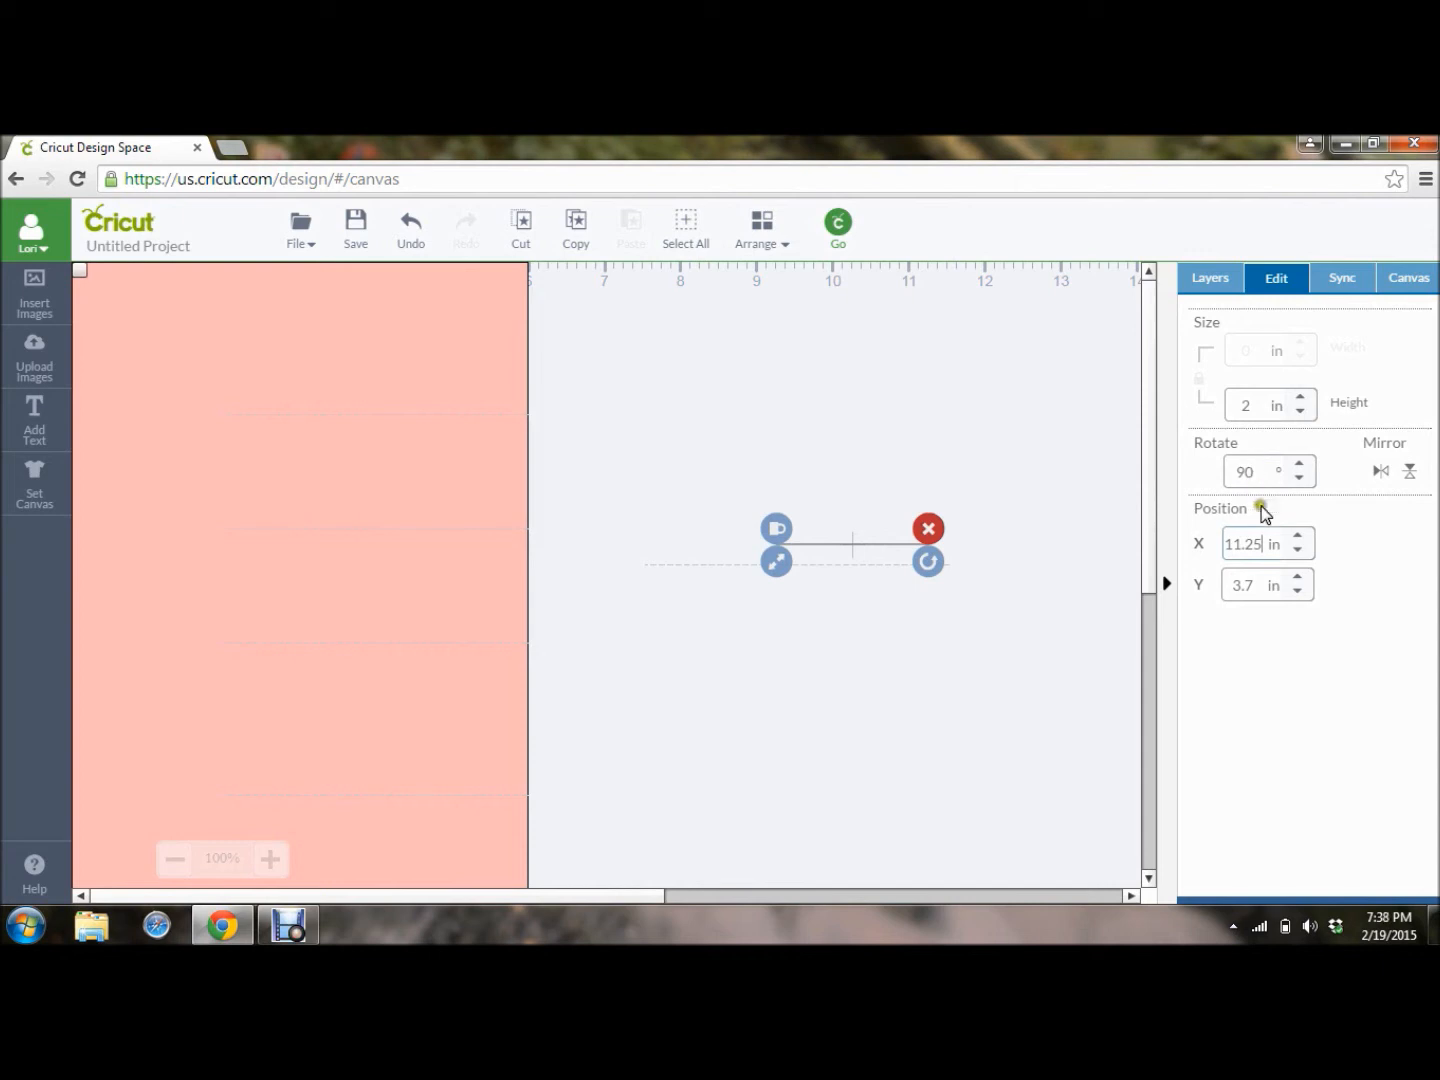
# Position the 2 in score line at X 2 in and Y 4.5 in on the rectangle.
pyautogui.doubleClick(1262, 548)
pyautogui.write('1')
pyautogui.write('2')
pyautogui.press('Tab')
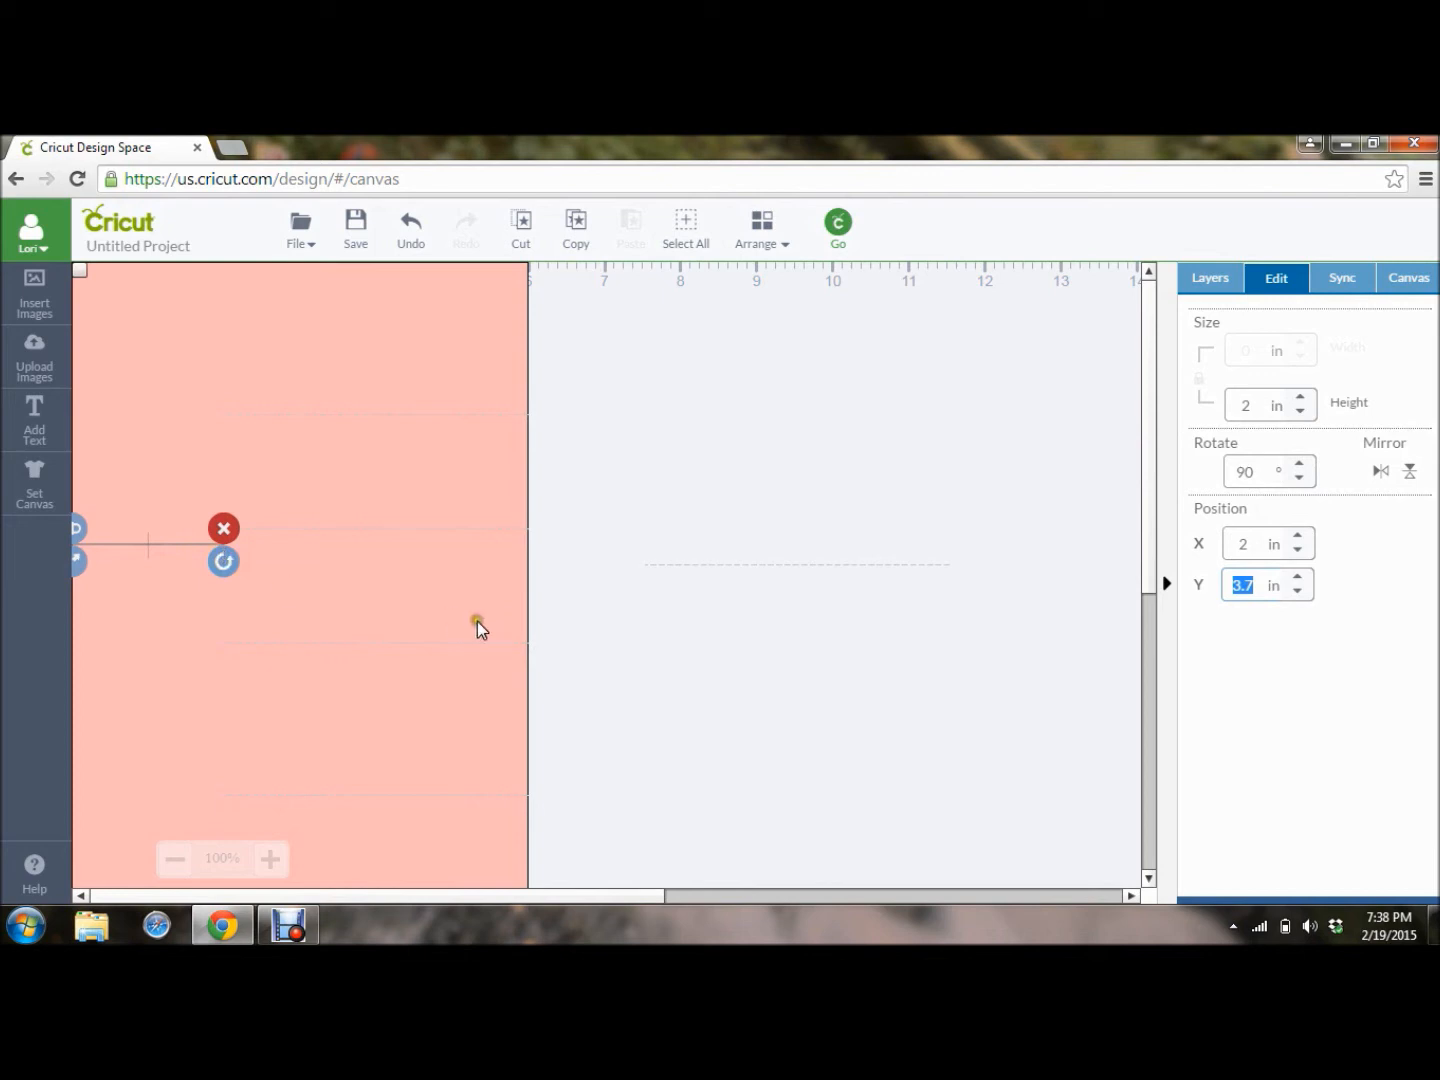
pyautogui.write('4.5')
pyautogui.press('Return')
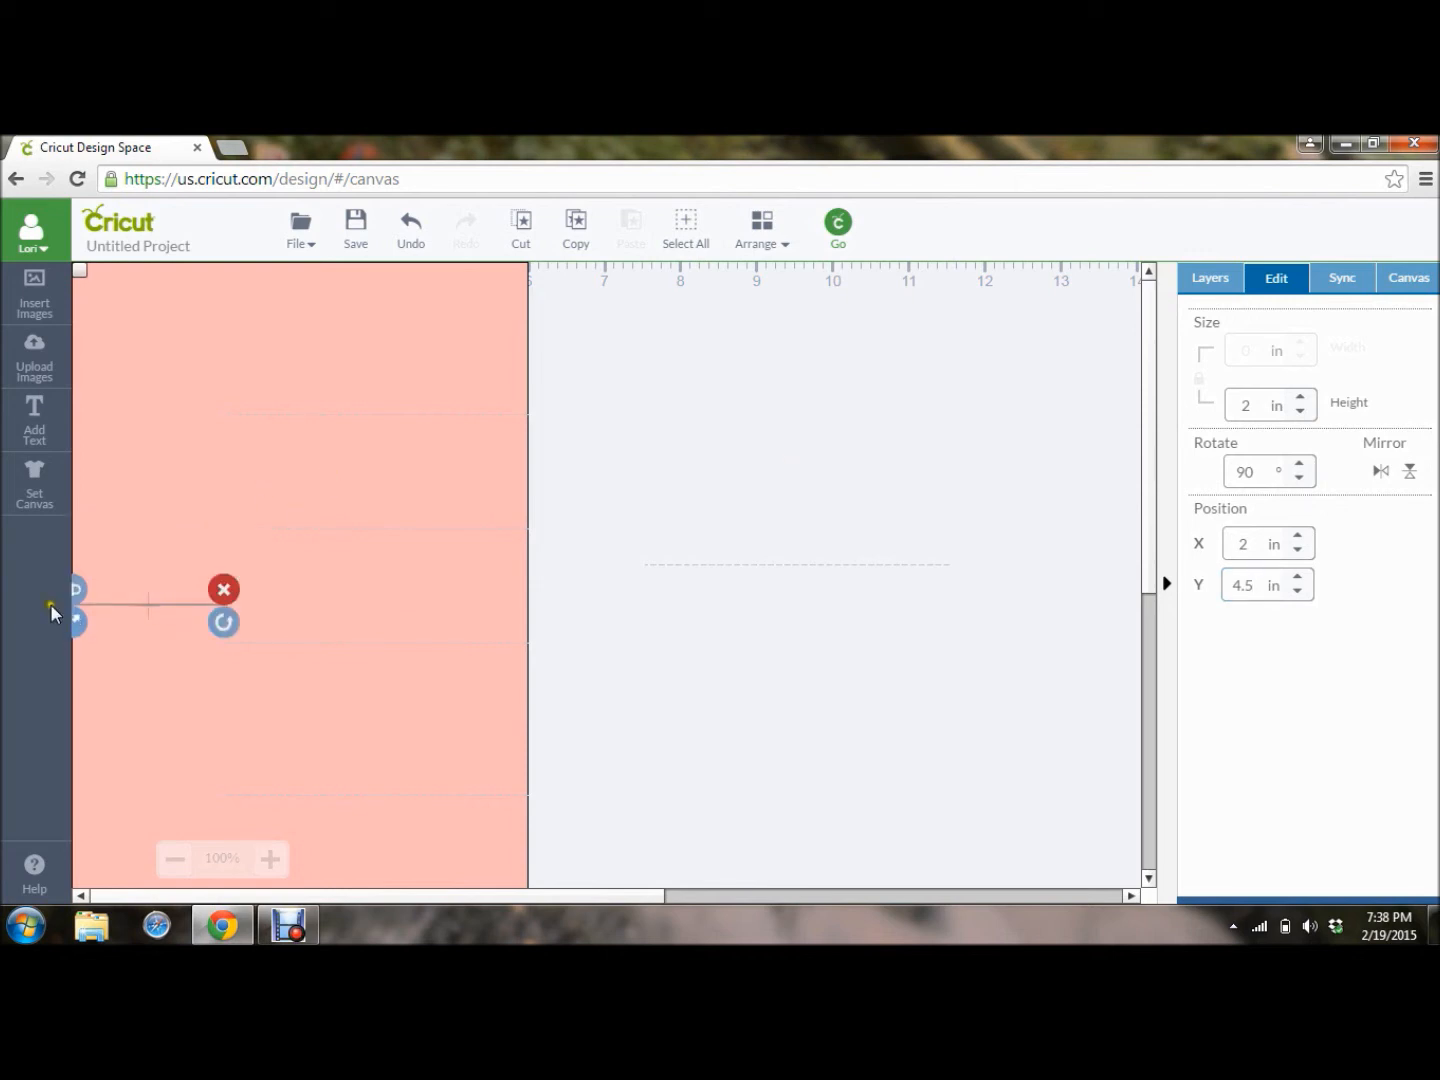
# Rotate the last score line outside the rectangle to about vertical and set its height to 6.00 in.
pyautogui.moveTo(188, 612); pyautogui.dragTo(787, 570)
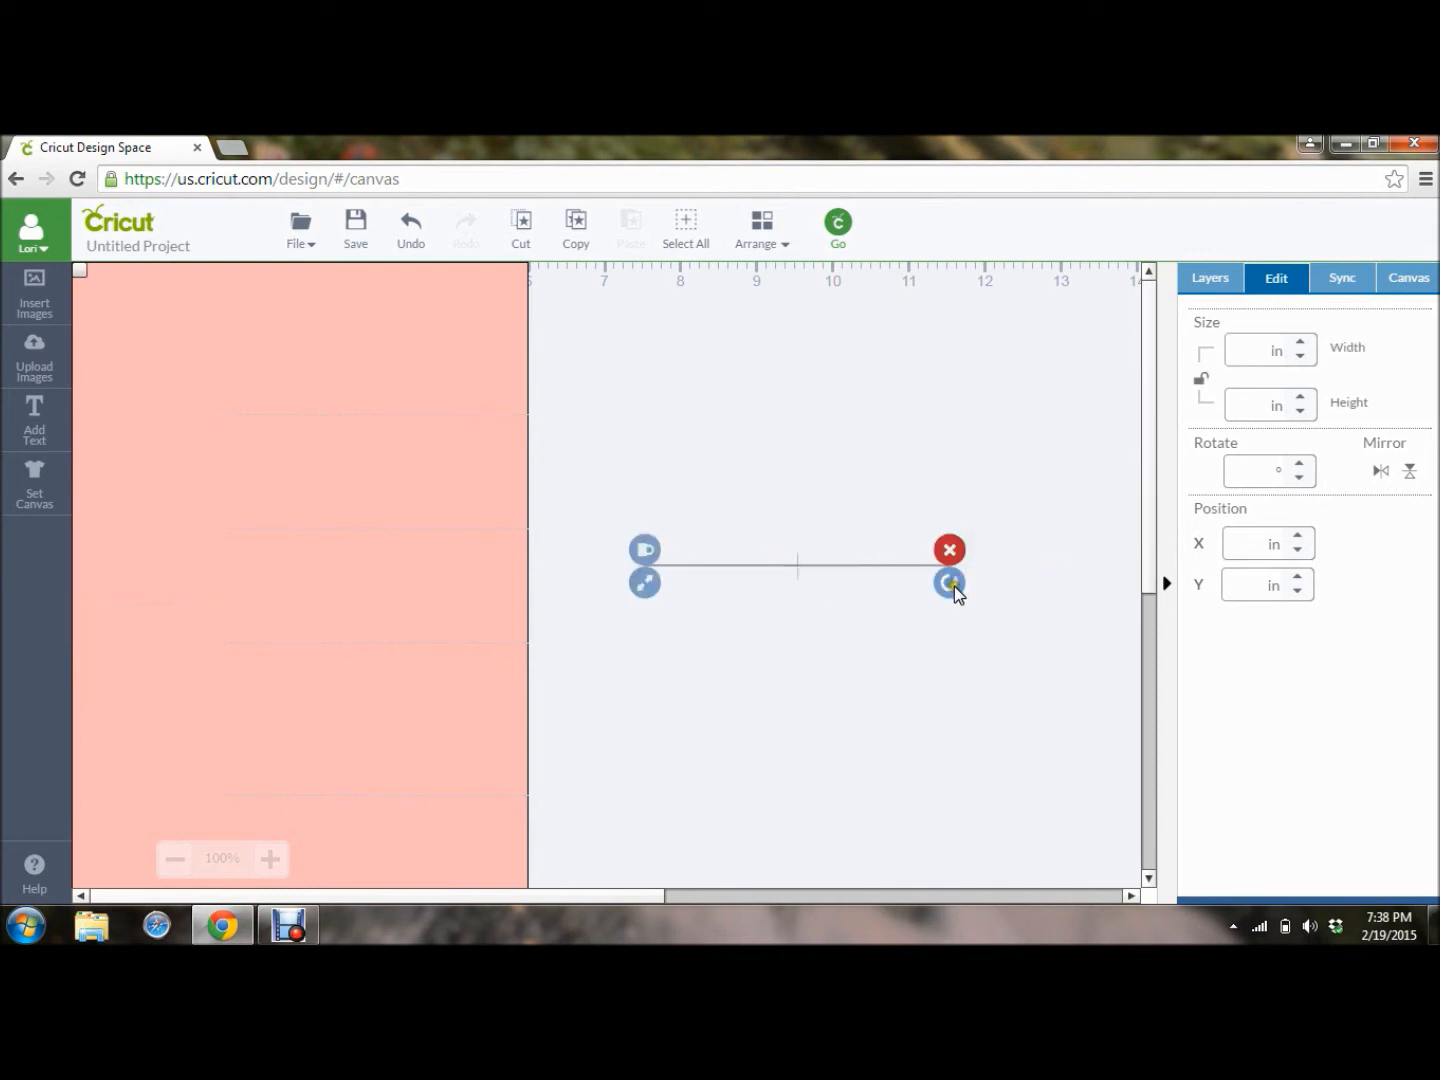
pyautogui.moveTo(954, 586); pyautogui.dragTo(815, 431)
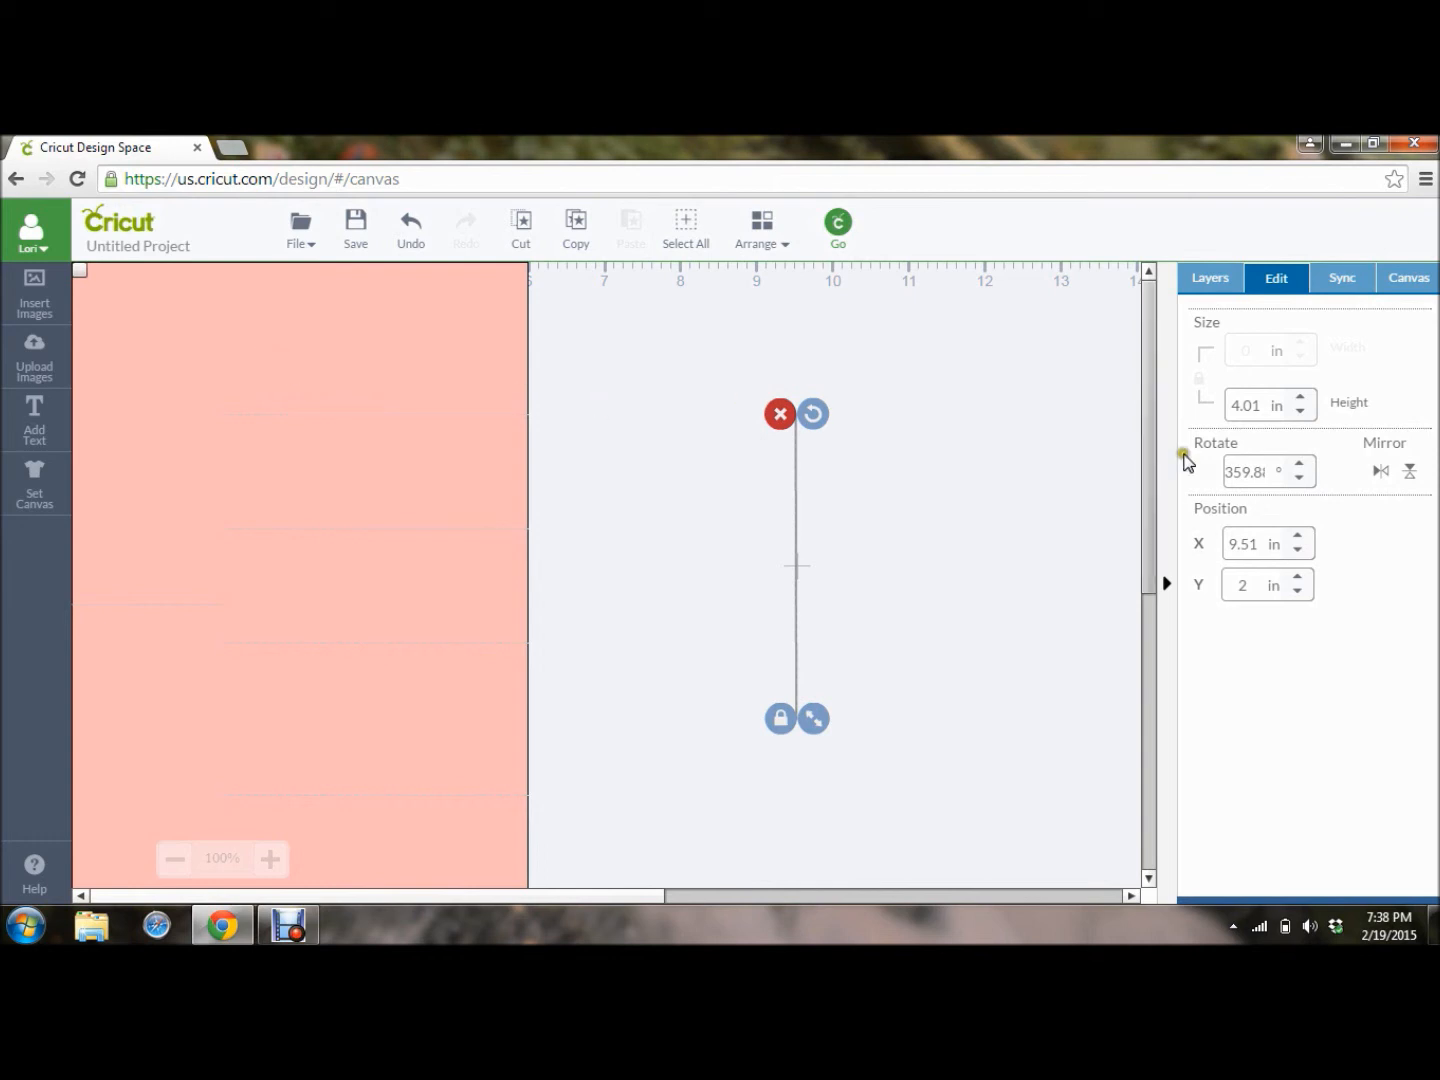
pyautogui.click(1264, 405)
pyautogui.moveTo(1265, 406); pyautogui.dragTo(1190, 412)
pyautogui.write('6.00')
pyautogui.press('Tab')
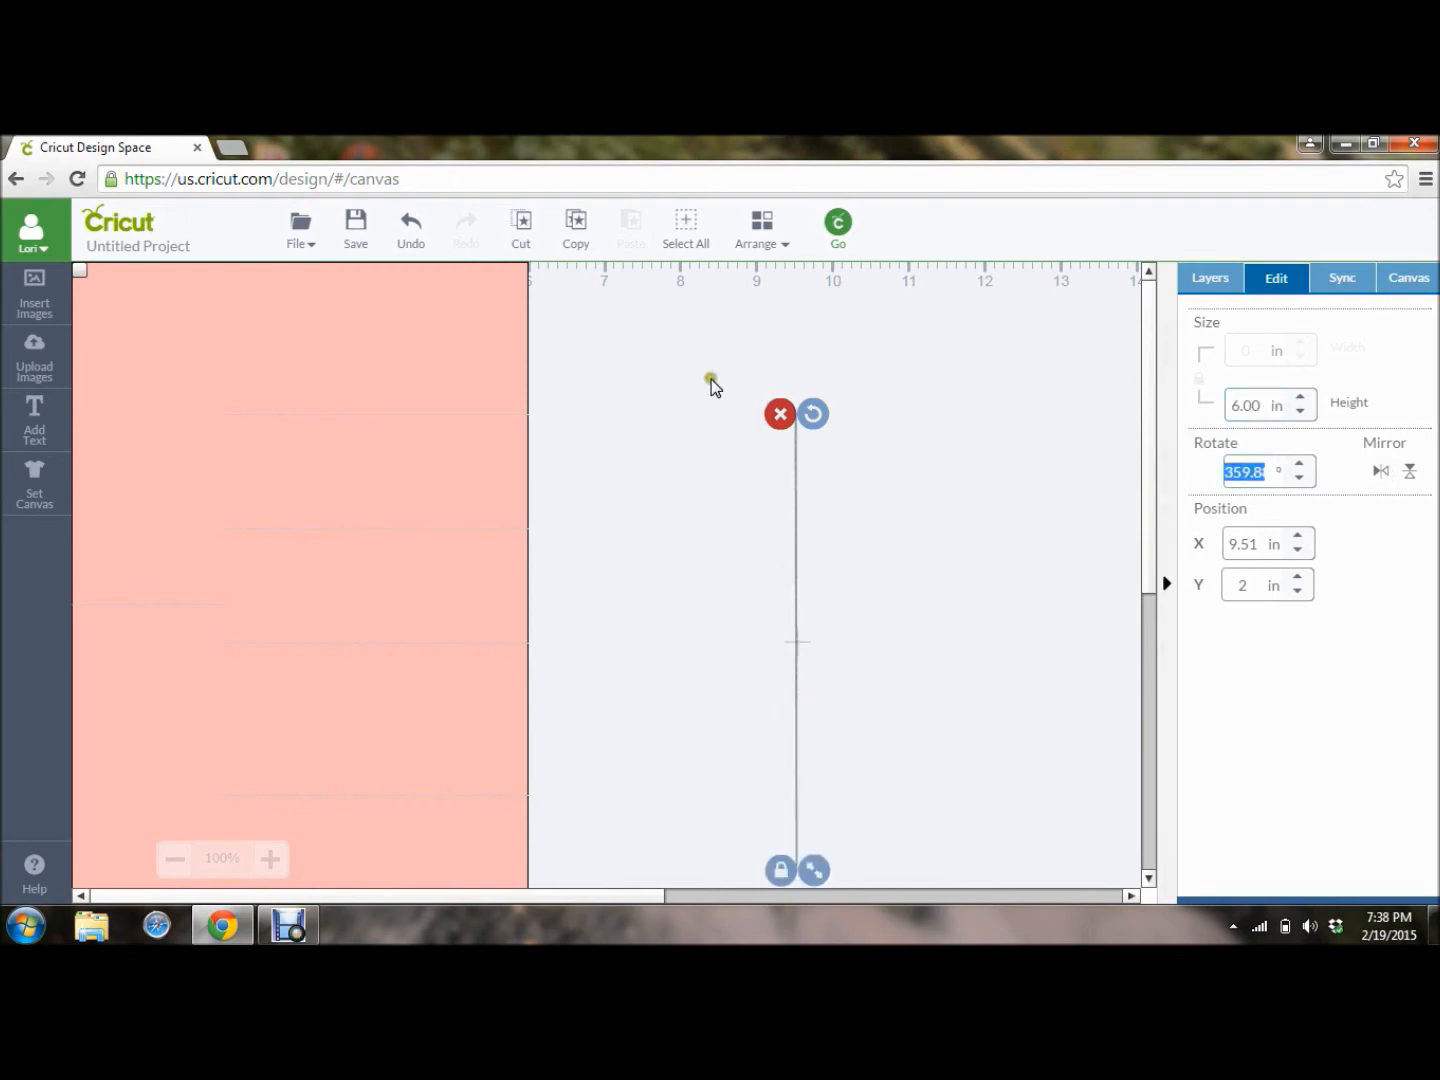
# Try moving the pink rectangle down to about Y 2.36 in, and undo the move.
pyautogui.click(508, 290)
pyautogui.moveTo(280, 461); pyautogui.dragTo(235, 640)
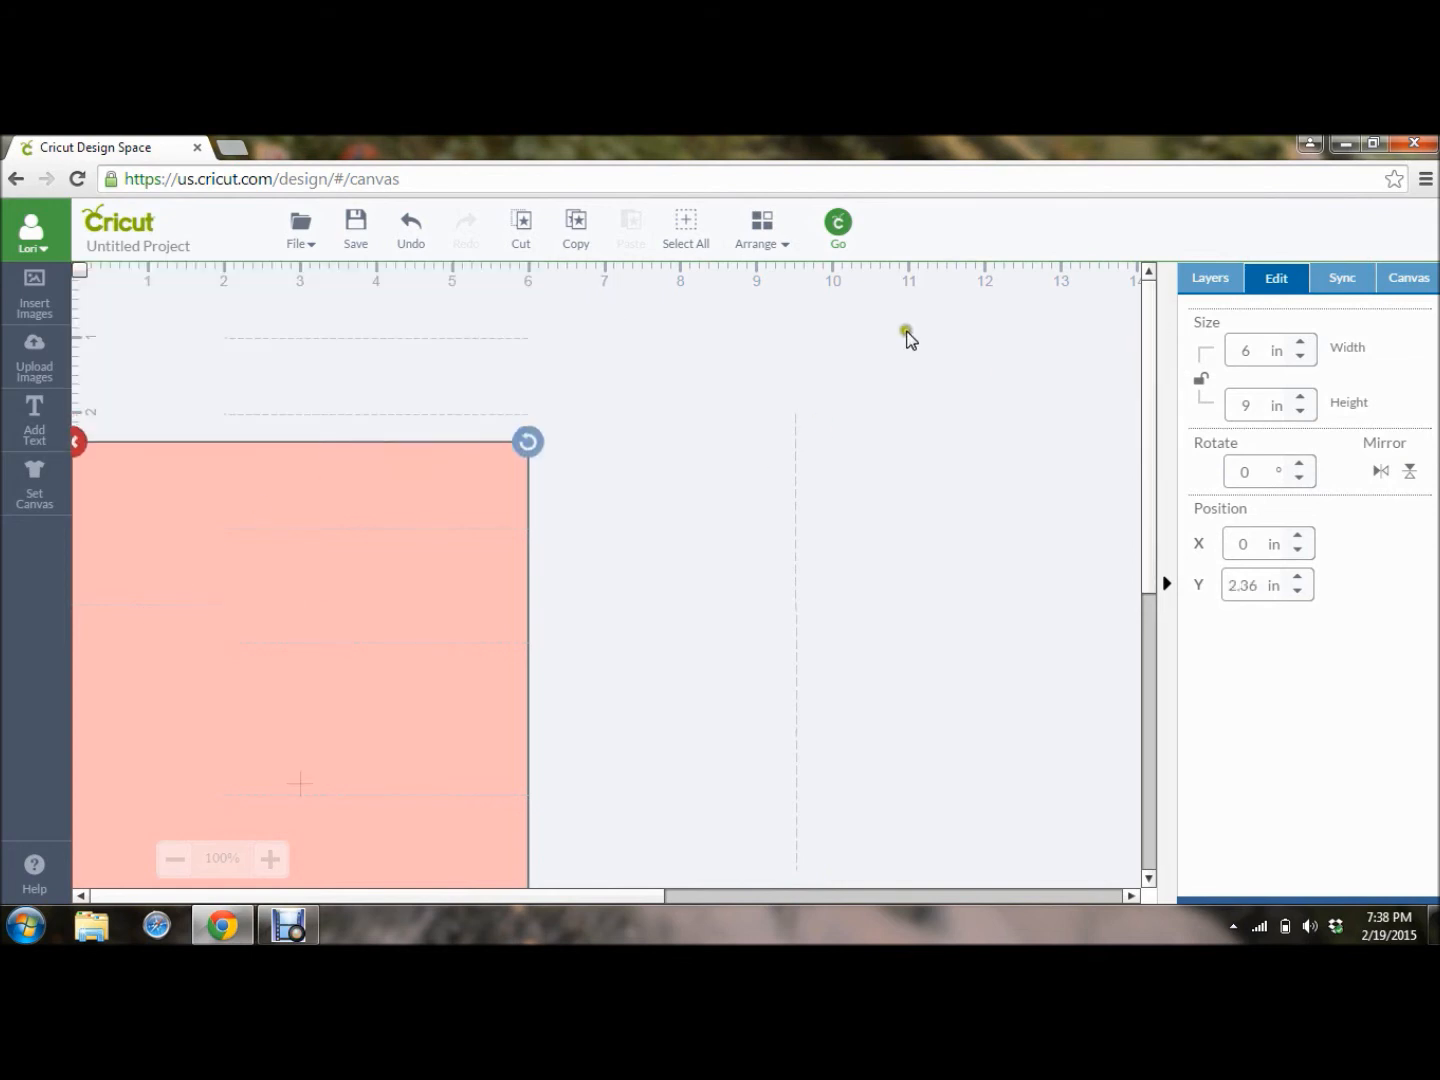
pyautogui.click(408, 229)
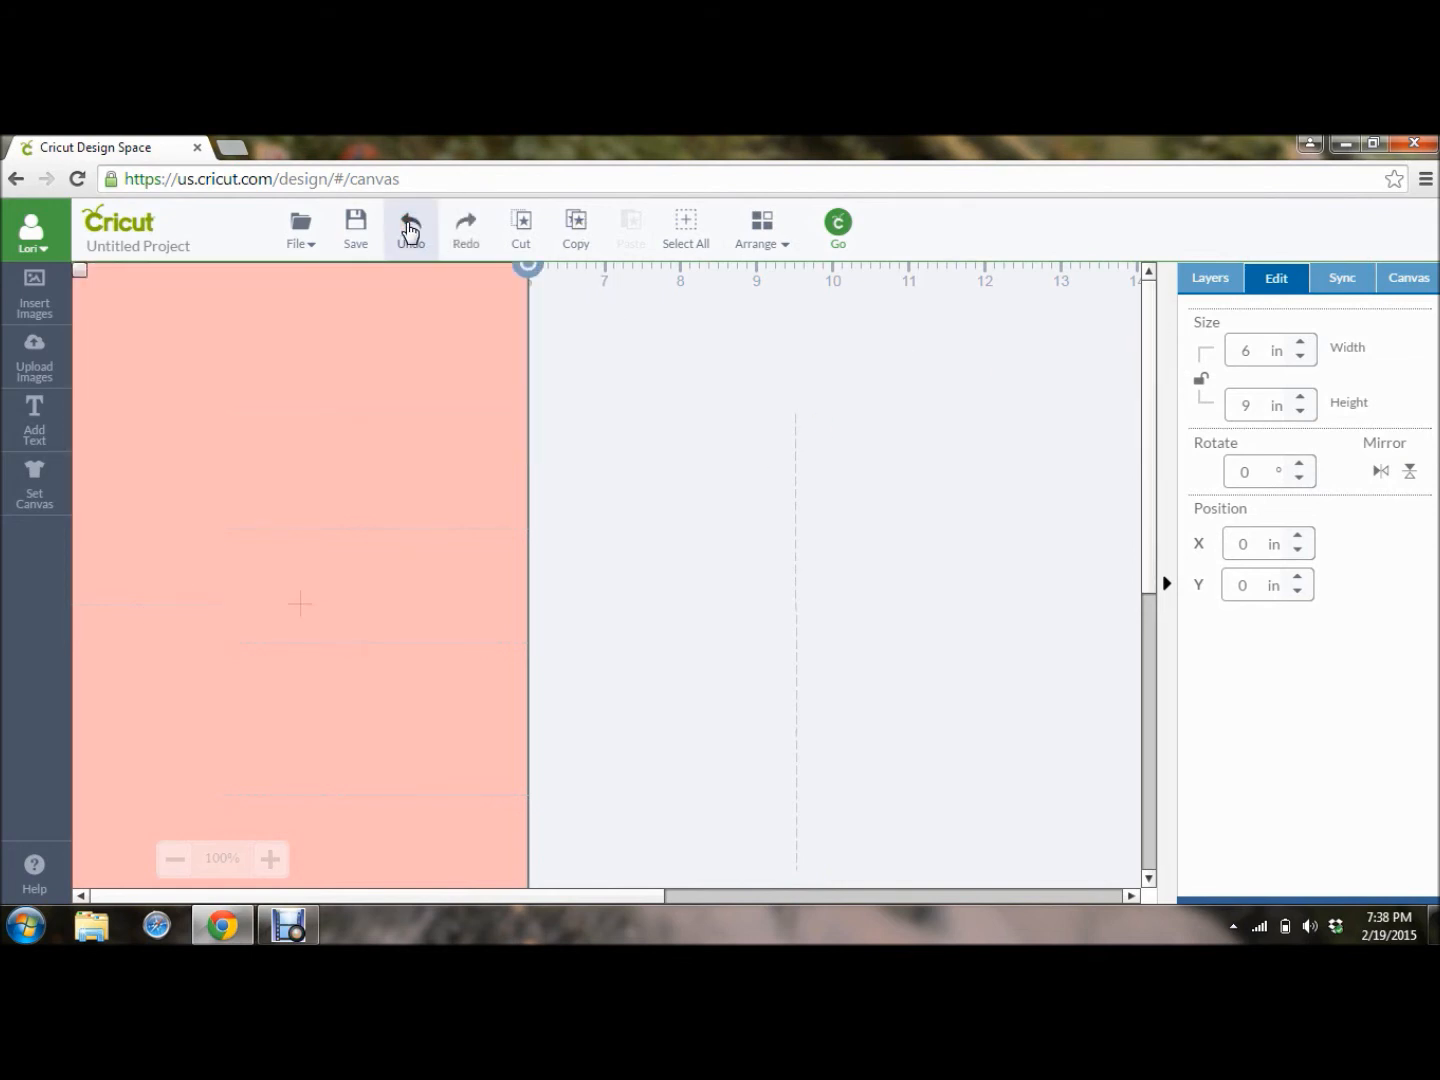
# Change the 6 by 9 in rectangle's material color to black so the score lines stand out.
pyautogui.click(1213, 281)
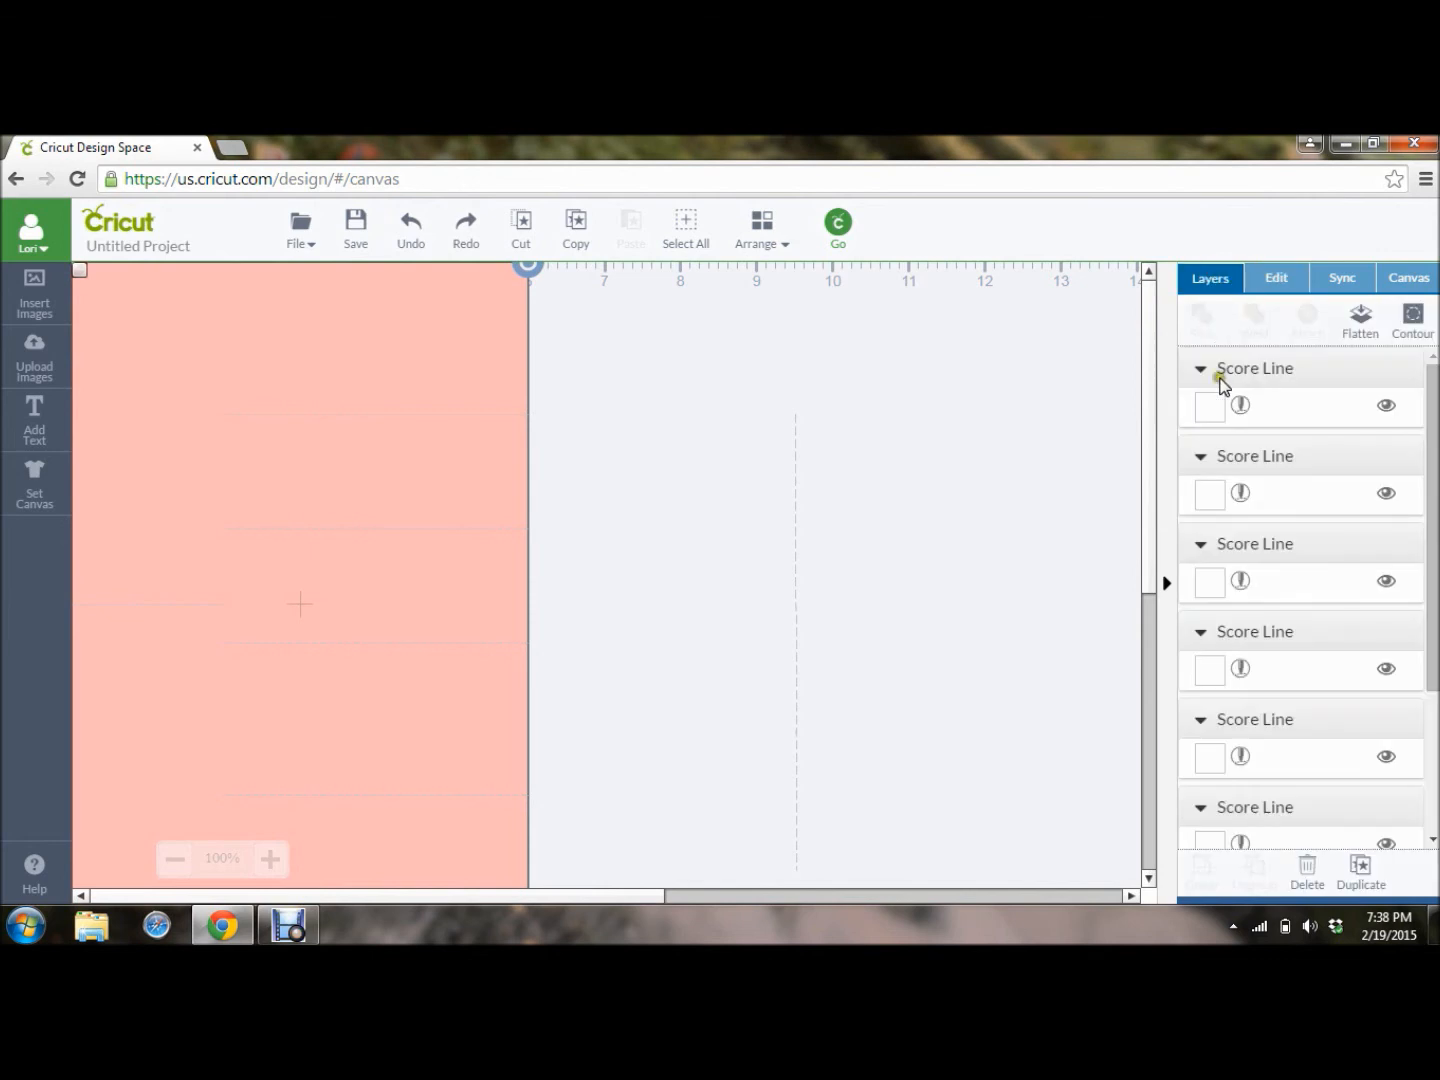
pyautogui.moveTo(1431, 452); pyautogui.dragTo(1424, 537)
pyautogui.click(1200, 718)
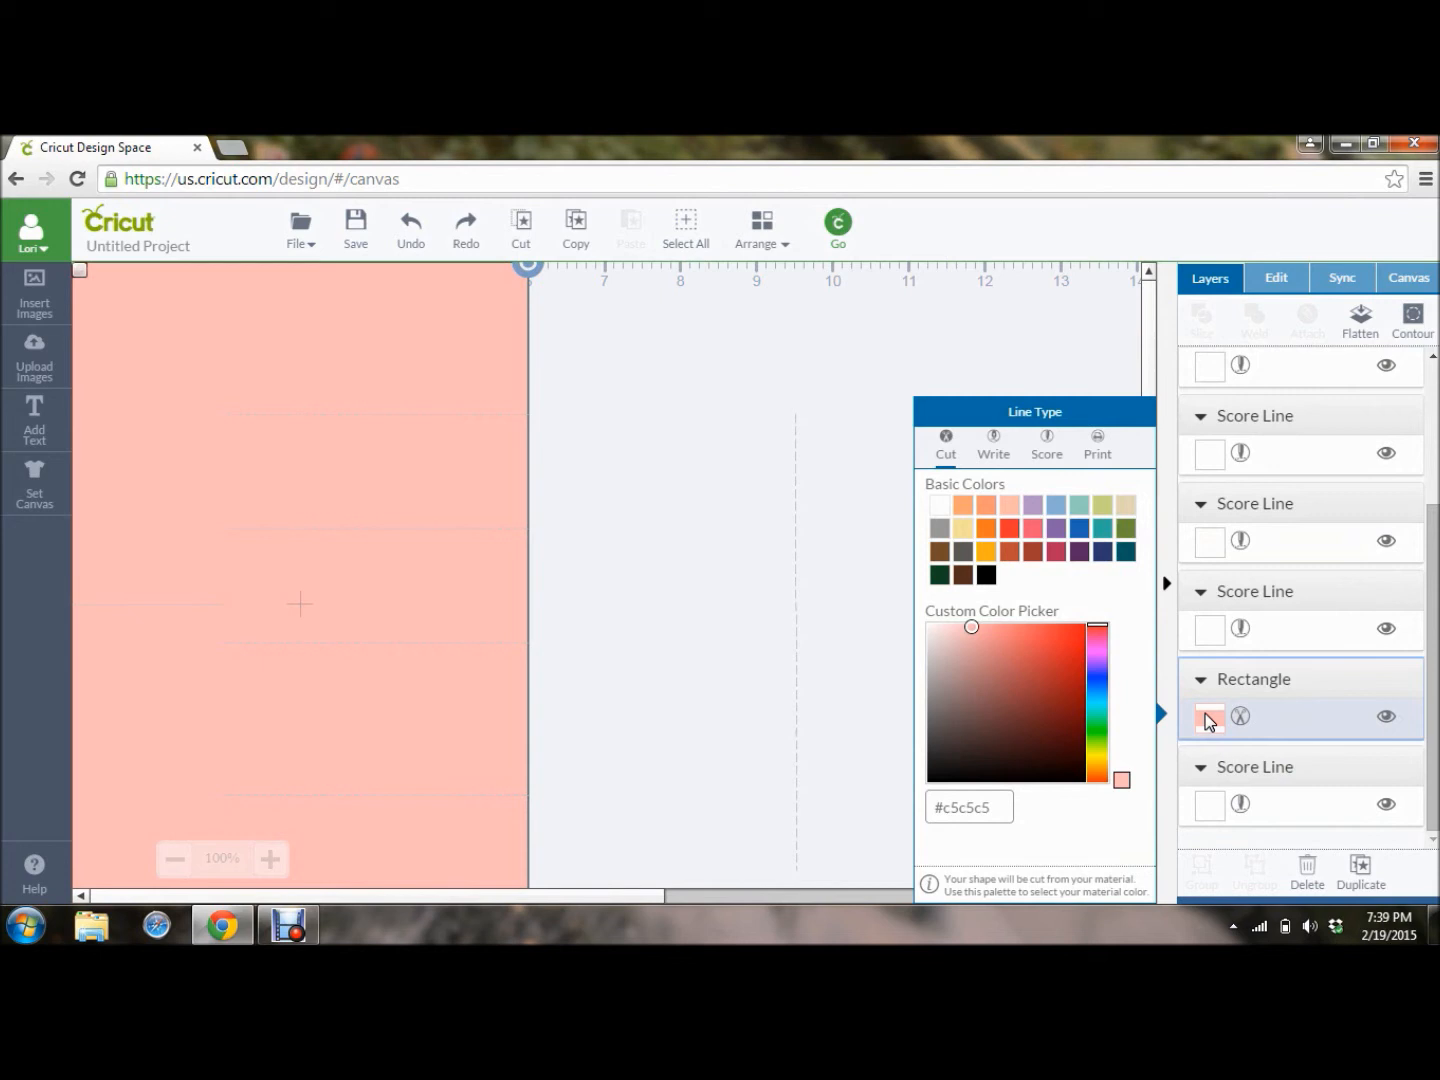
pyautogui.click(985, 576)
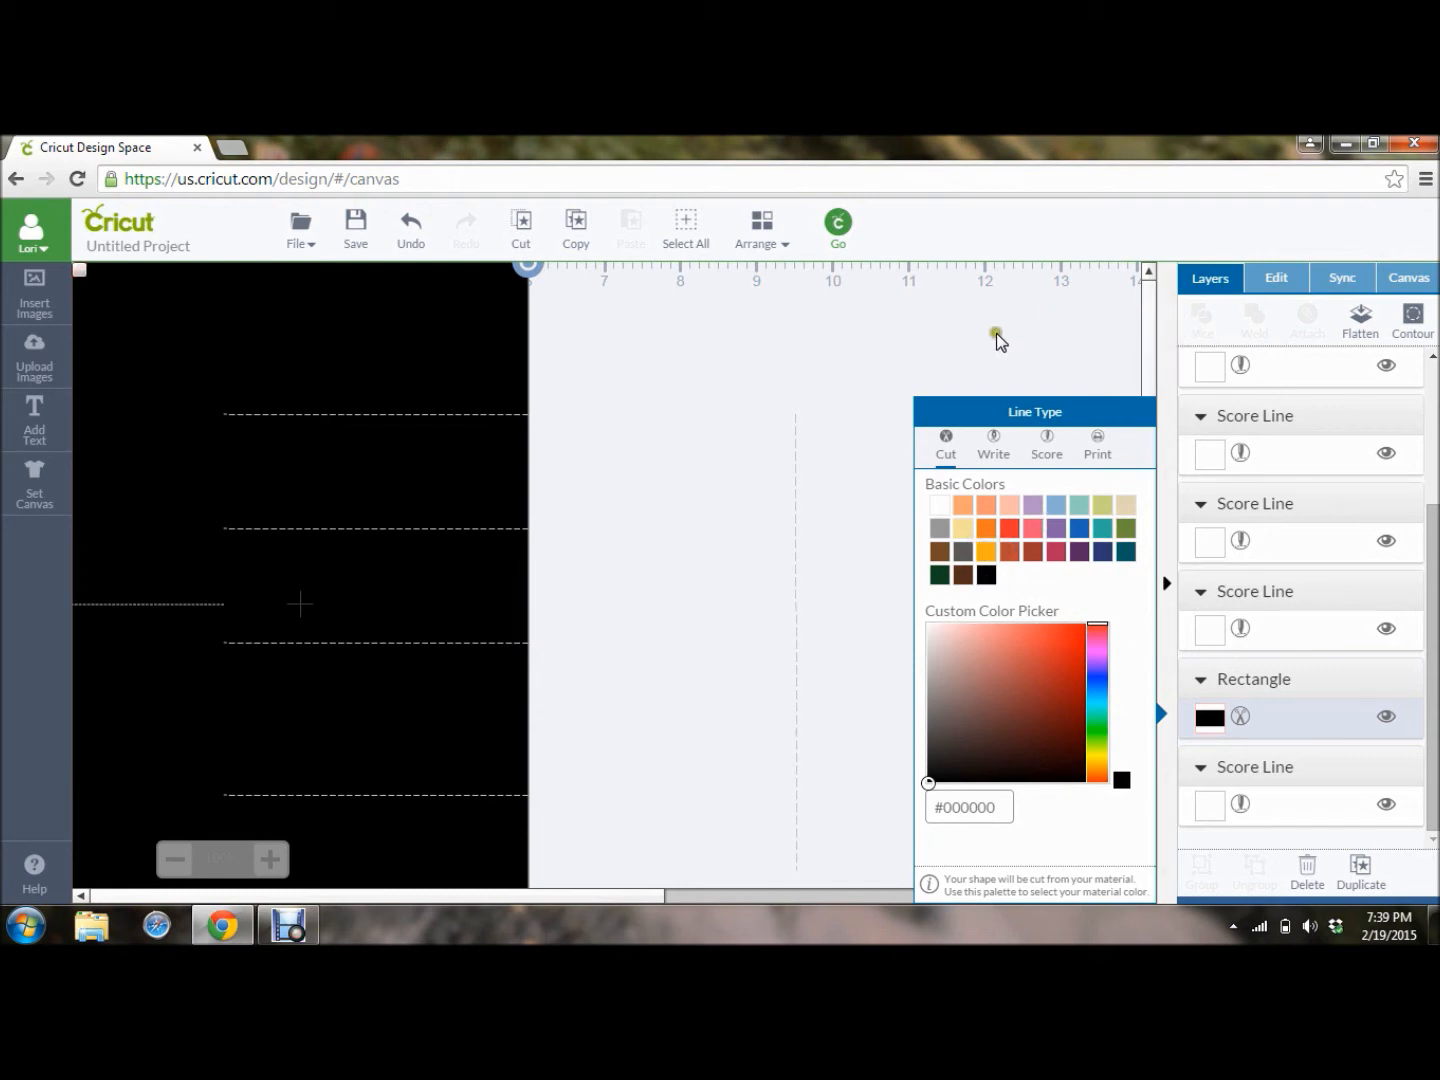
pyautogui.click(965, 356)
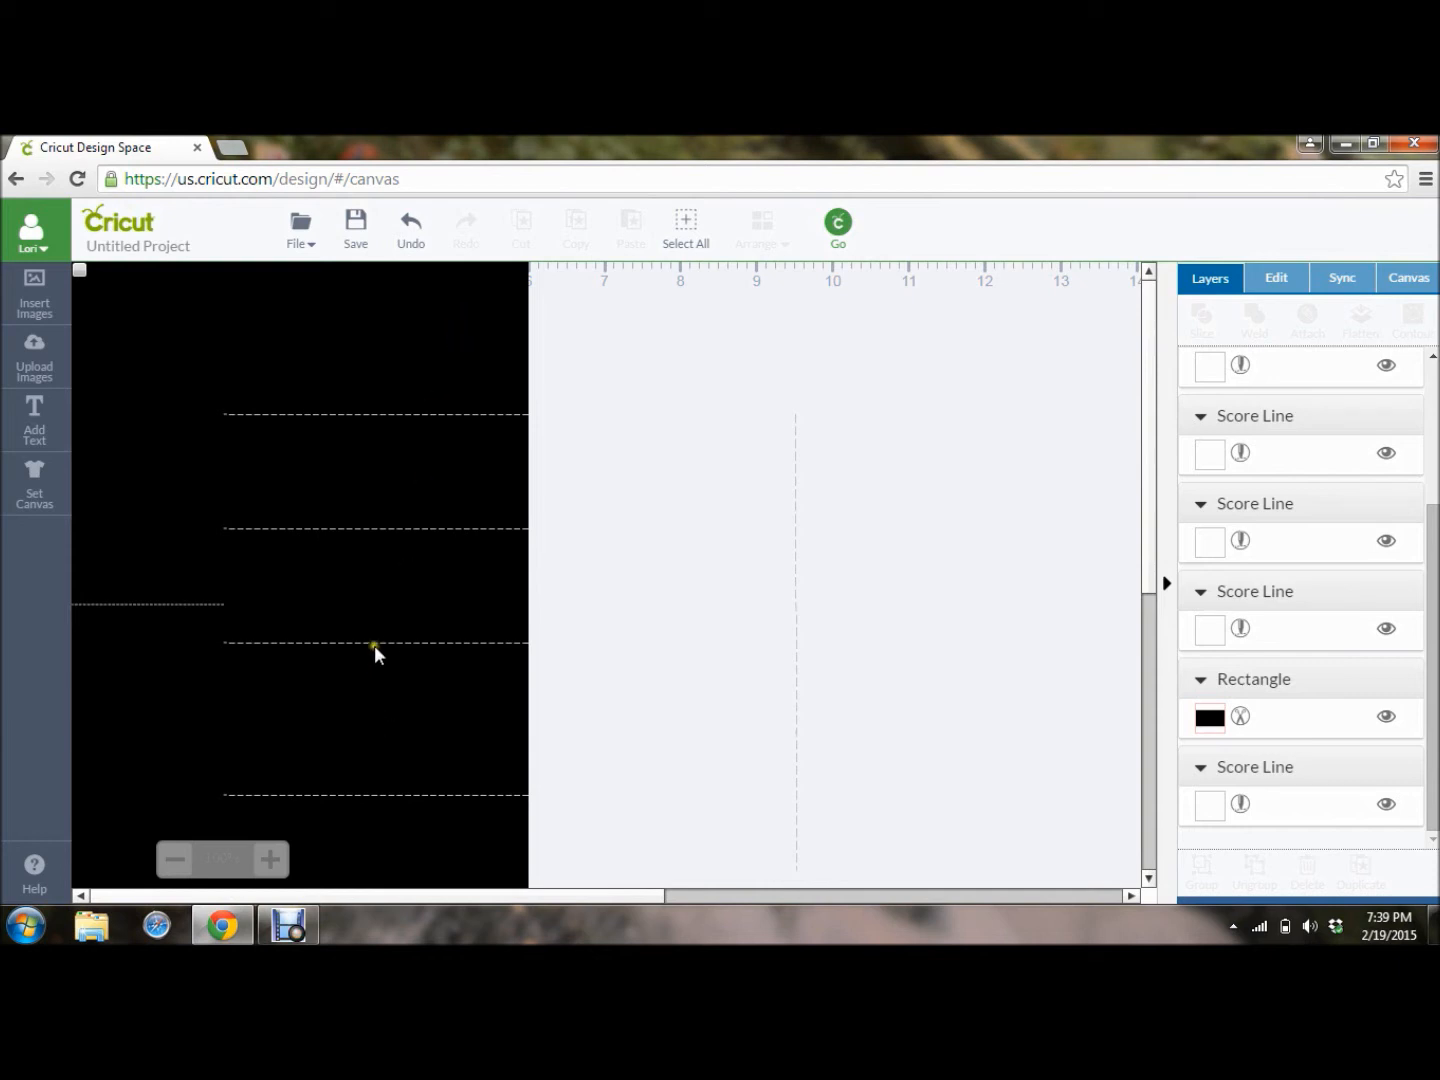
# Duplicate the uppermost horizontal score line on the rectangle and position the copy at X 6 in and Y 1 in.
pyautogui.click(409, 545)
pyautogui.click(404, 412)
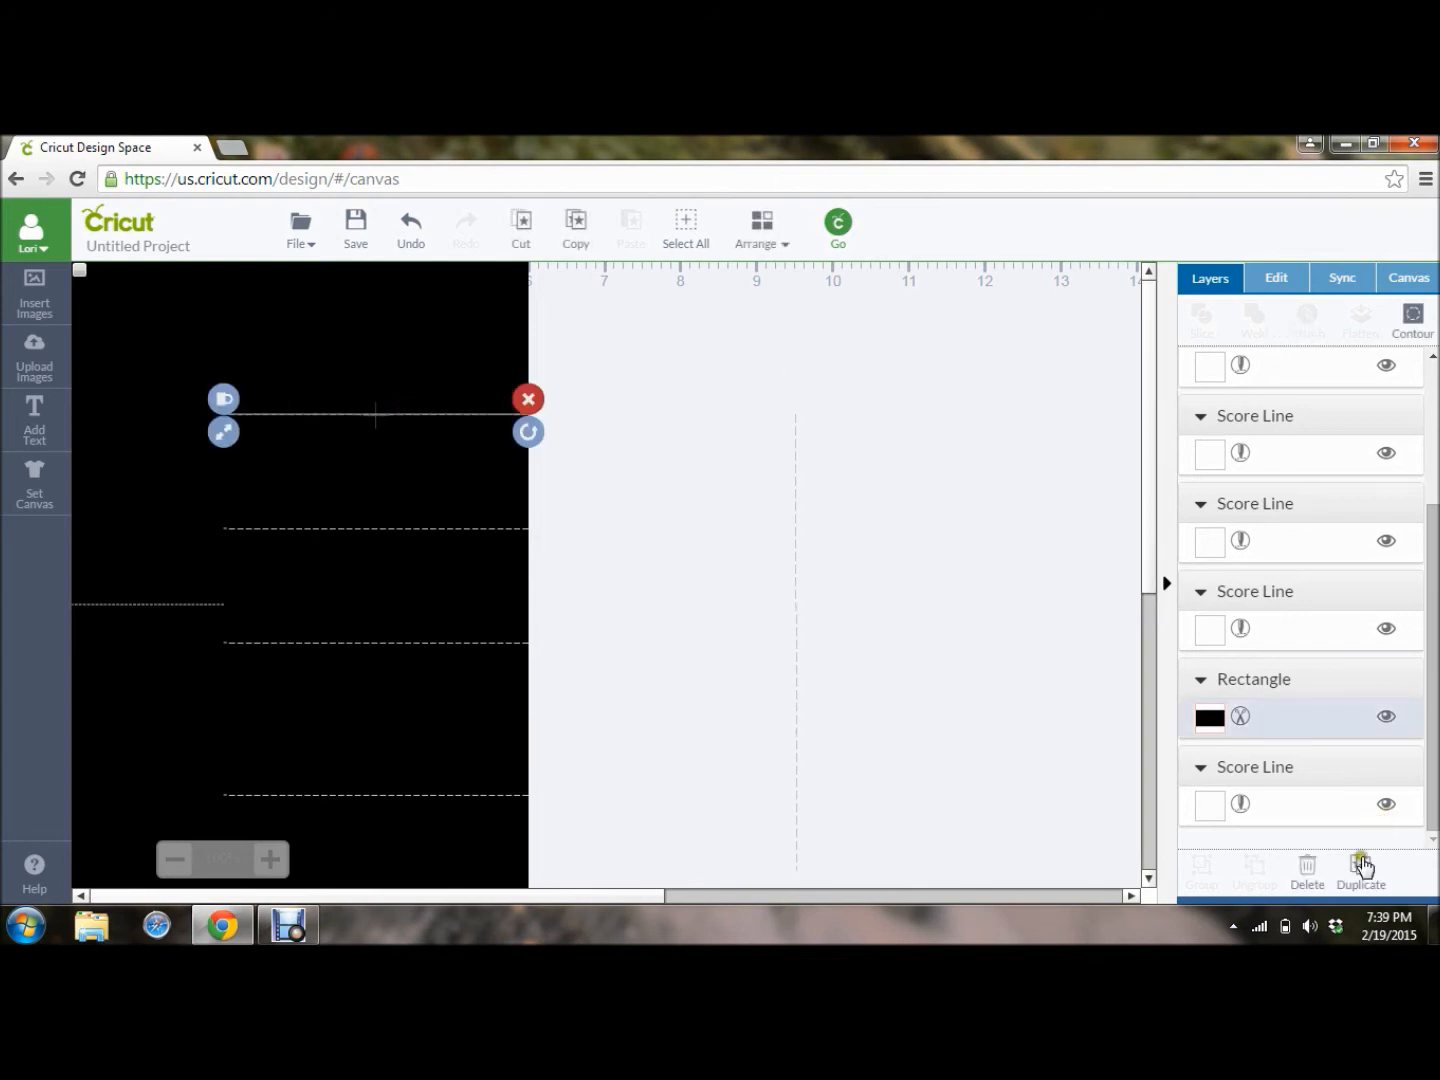
pyautogui.click(1361, 869)
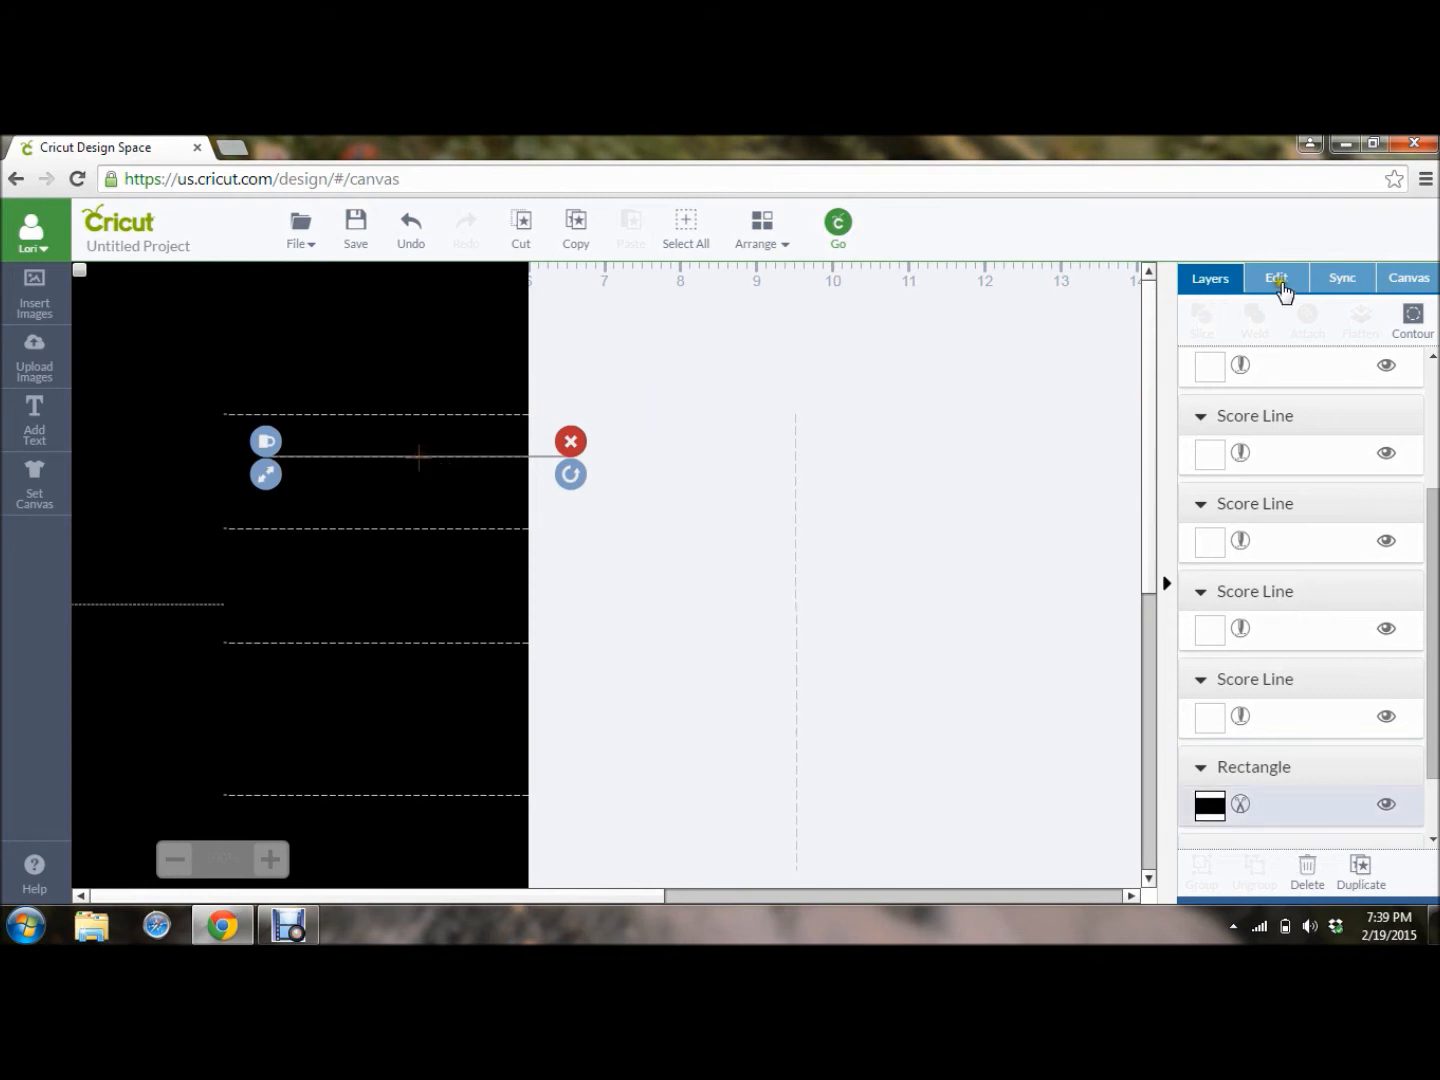
pyautogui.click(1276, 280)
pyautogui.doubleClick(1261, 537)
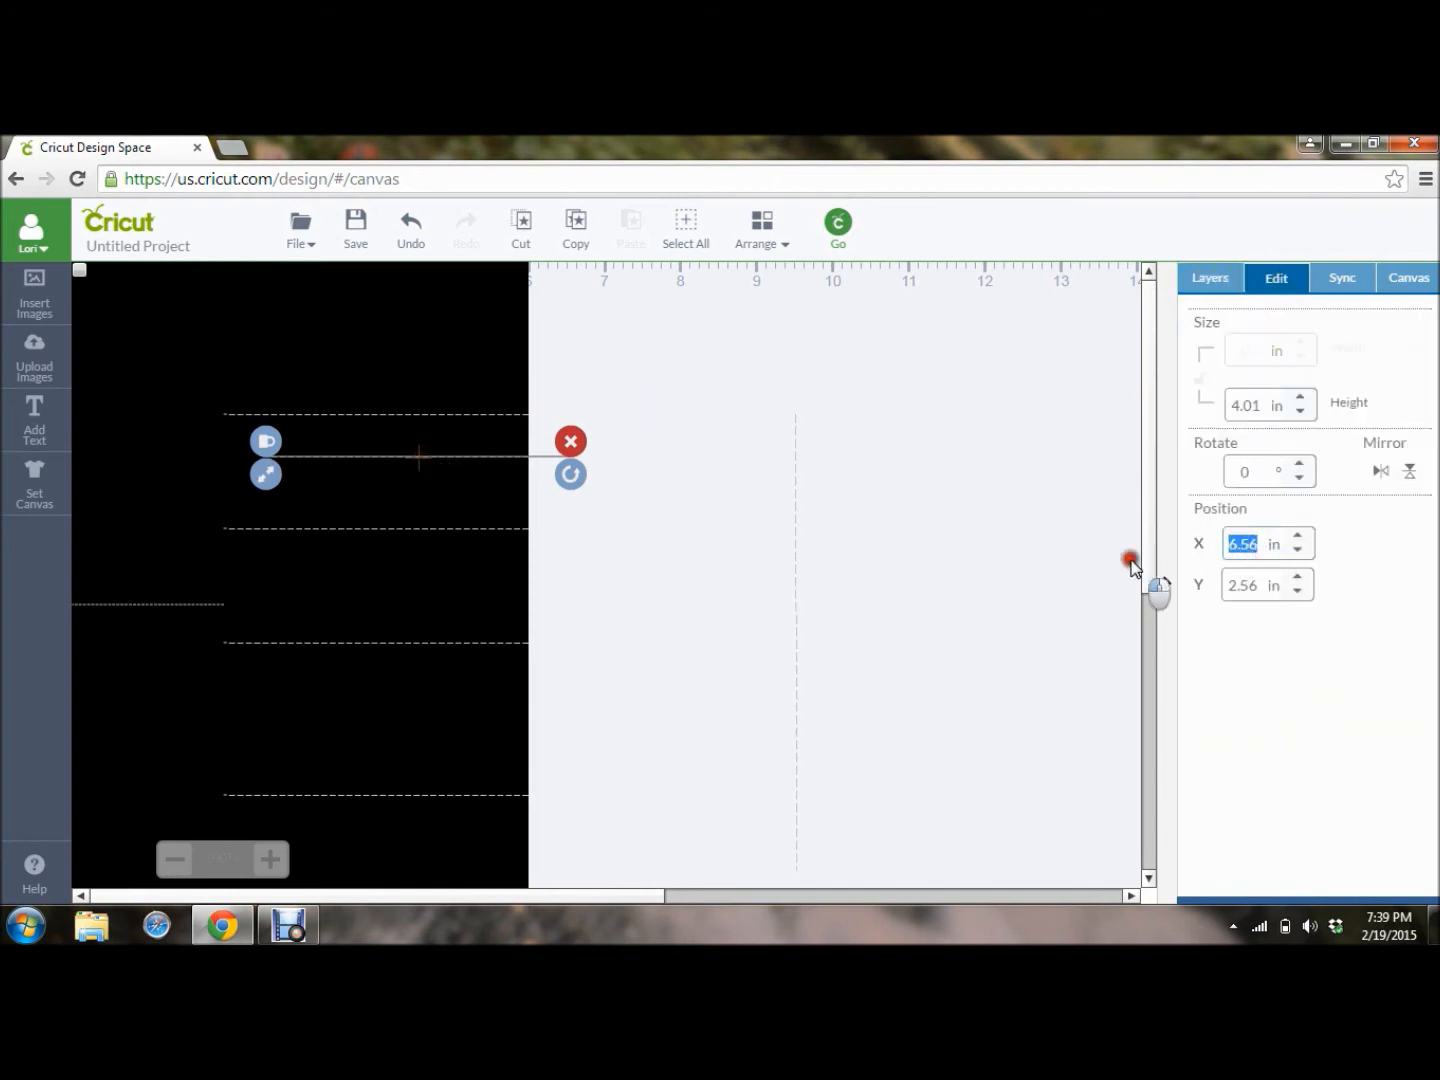
pyautogui.write('6')
pyautogui.press('Tab')
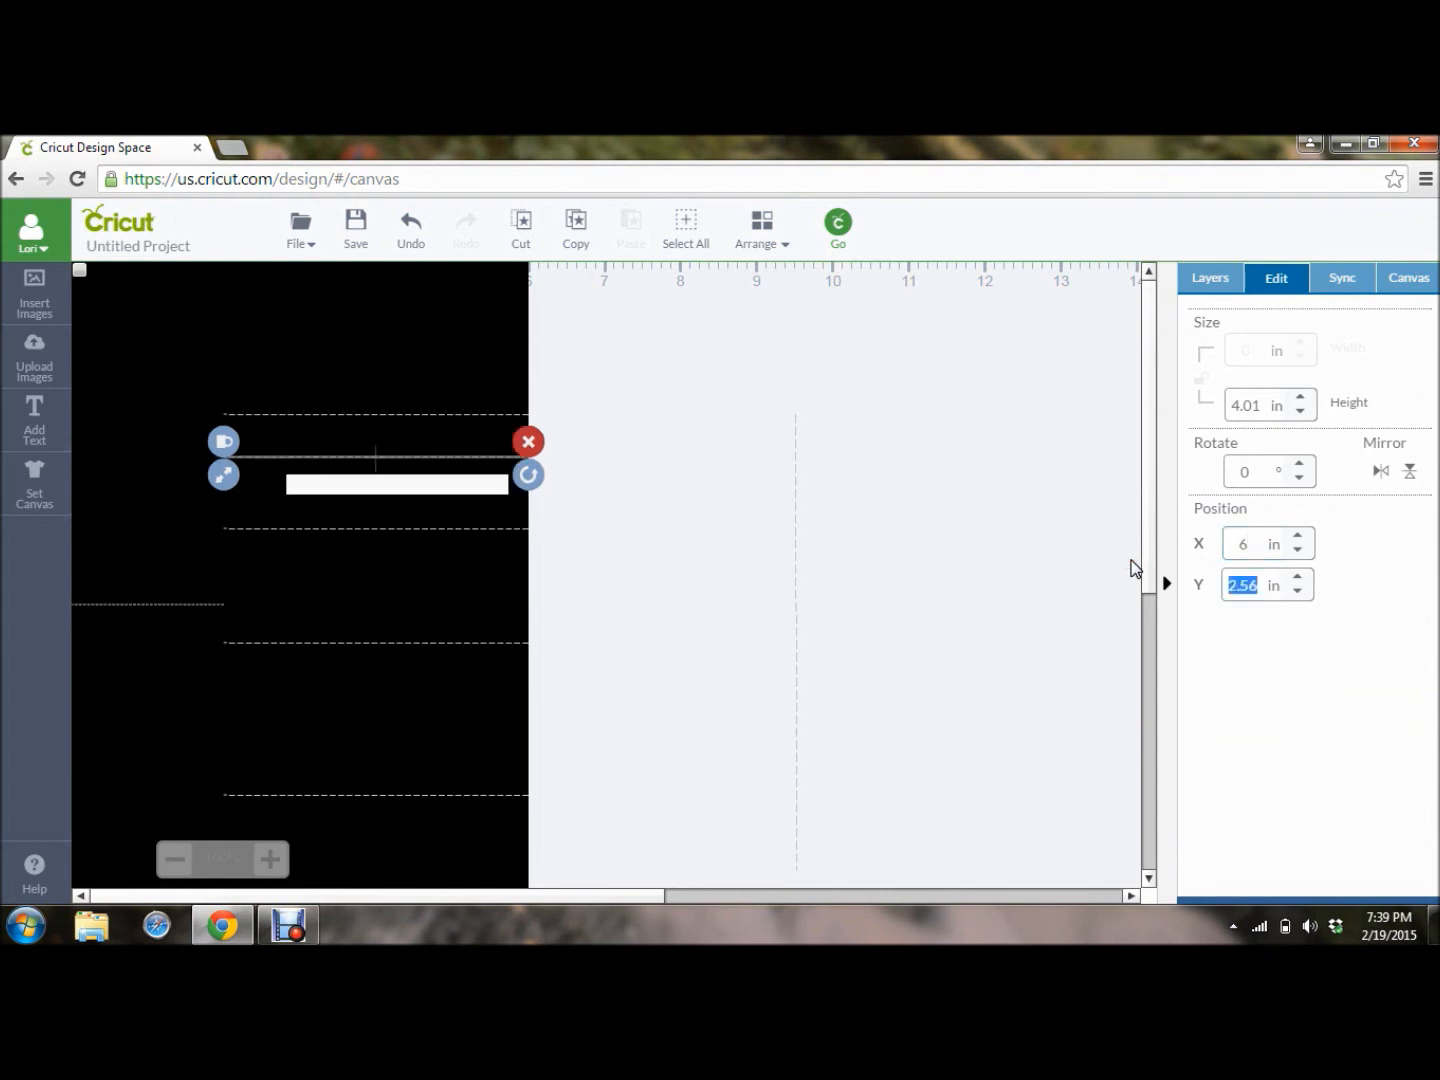
pyautogui.write('1')
pyautogui.press('Return')
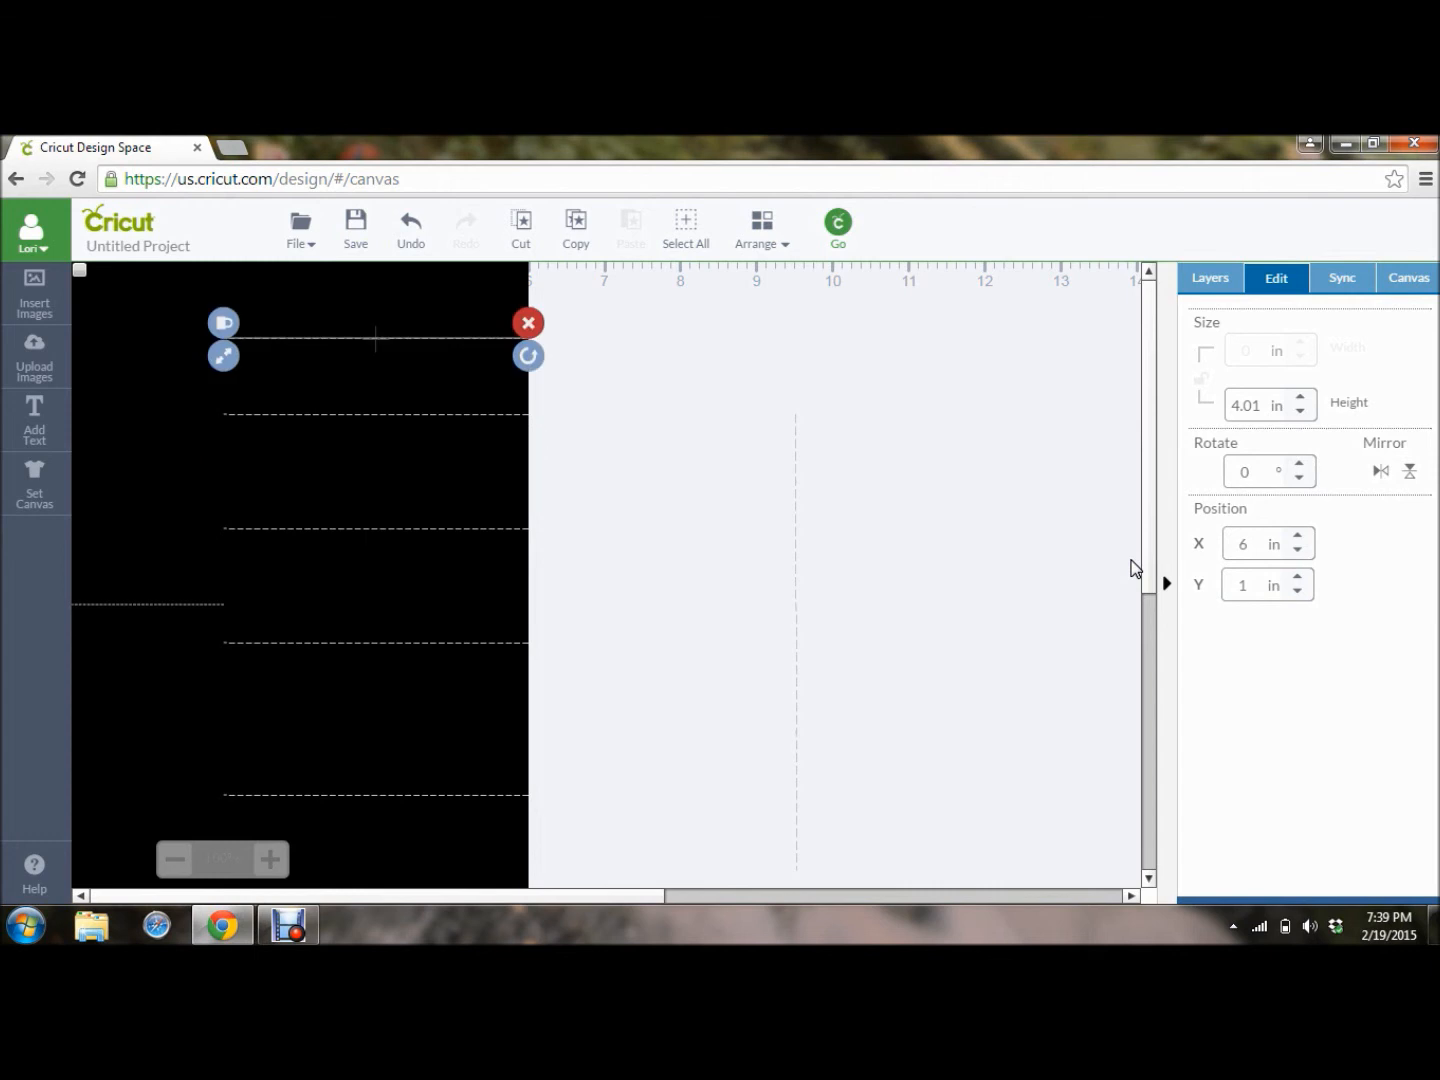
# Position the 6 in vertical line on the rectangle at X 2 in and Y 1 in.
pyautogui.click(795, 578)
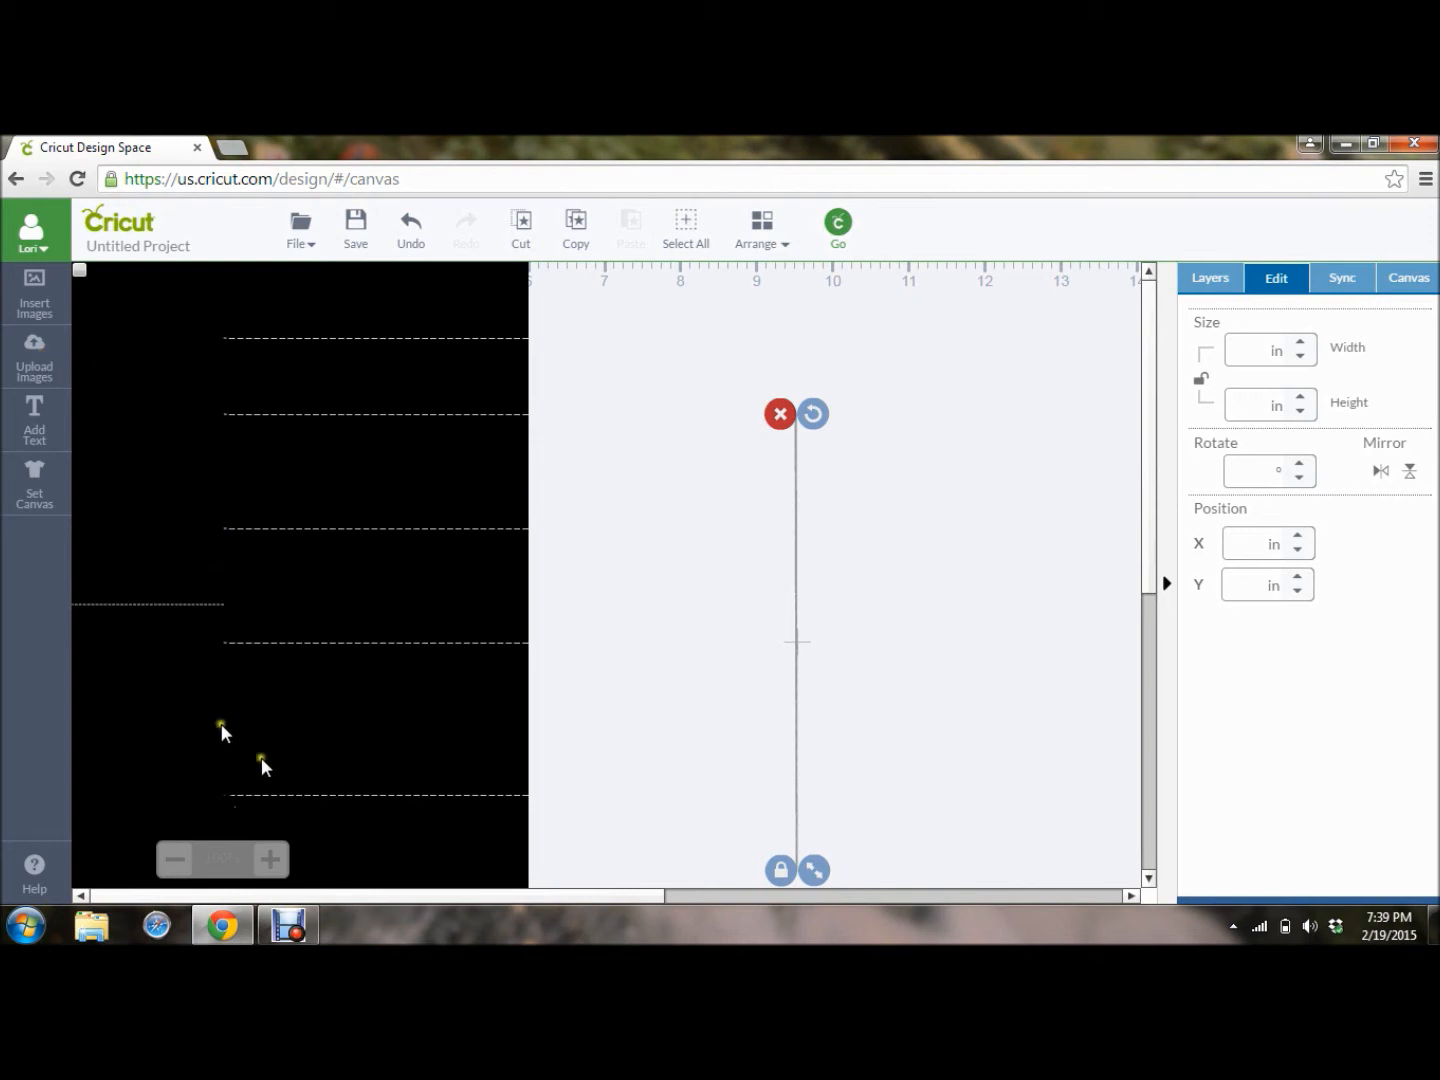
pyautogui.click(1245, 545)
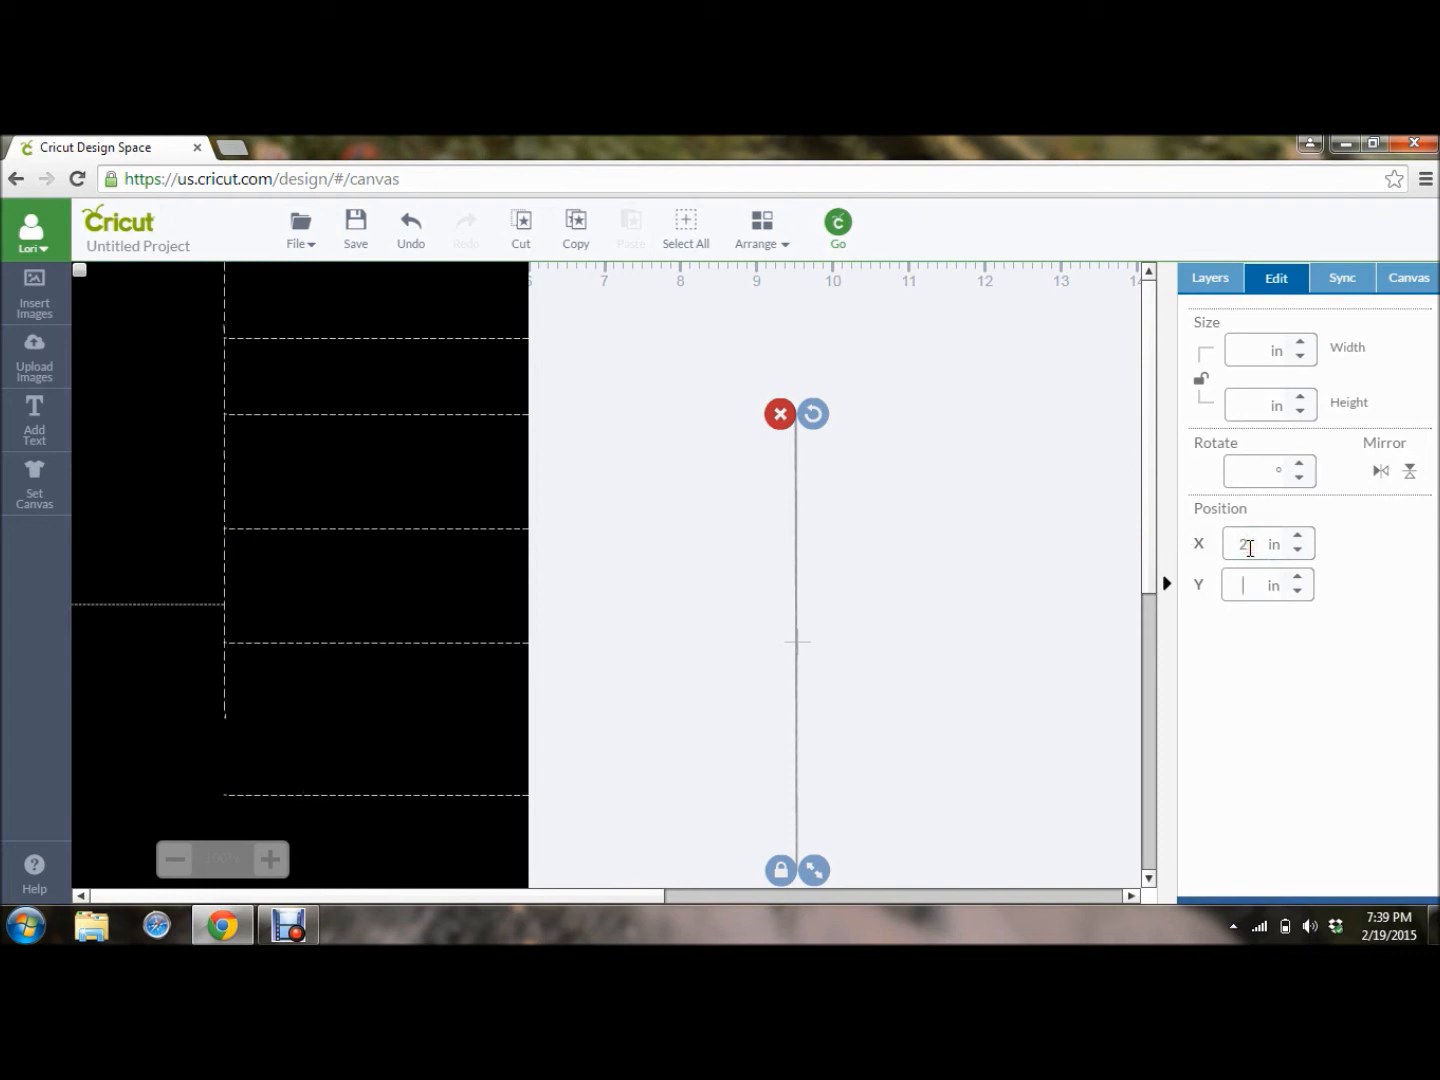
pyautogui.press('Tab')
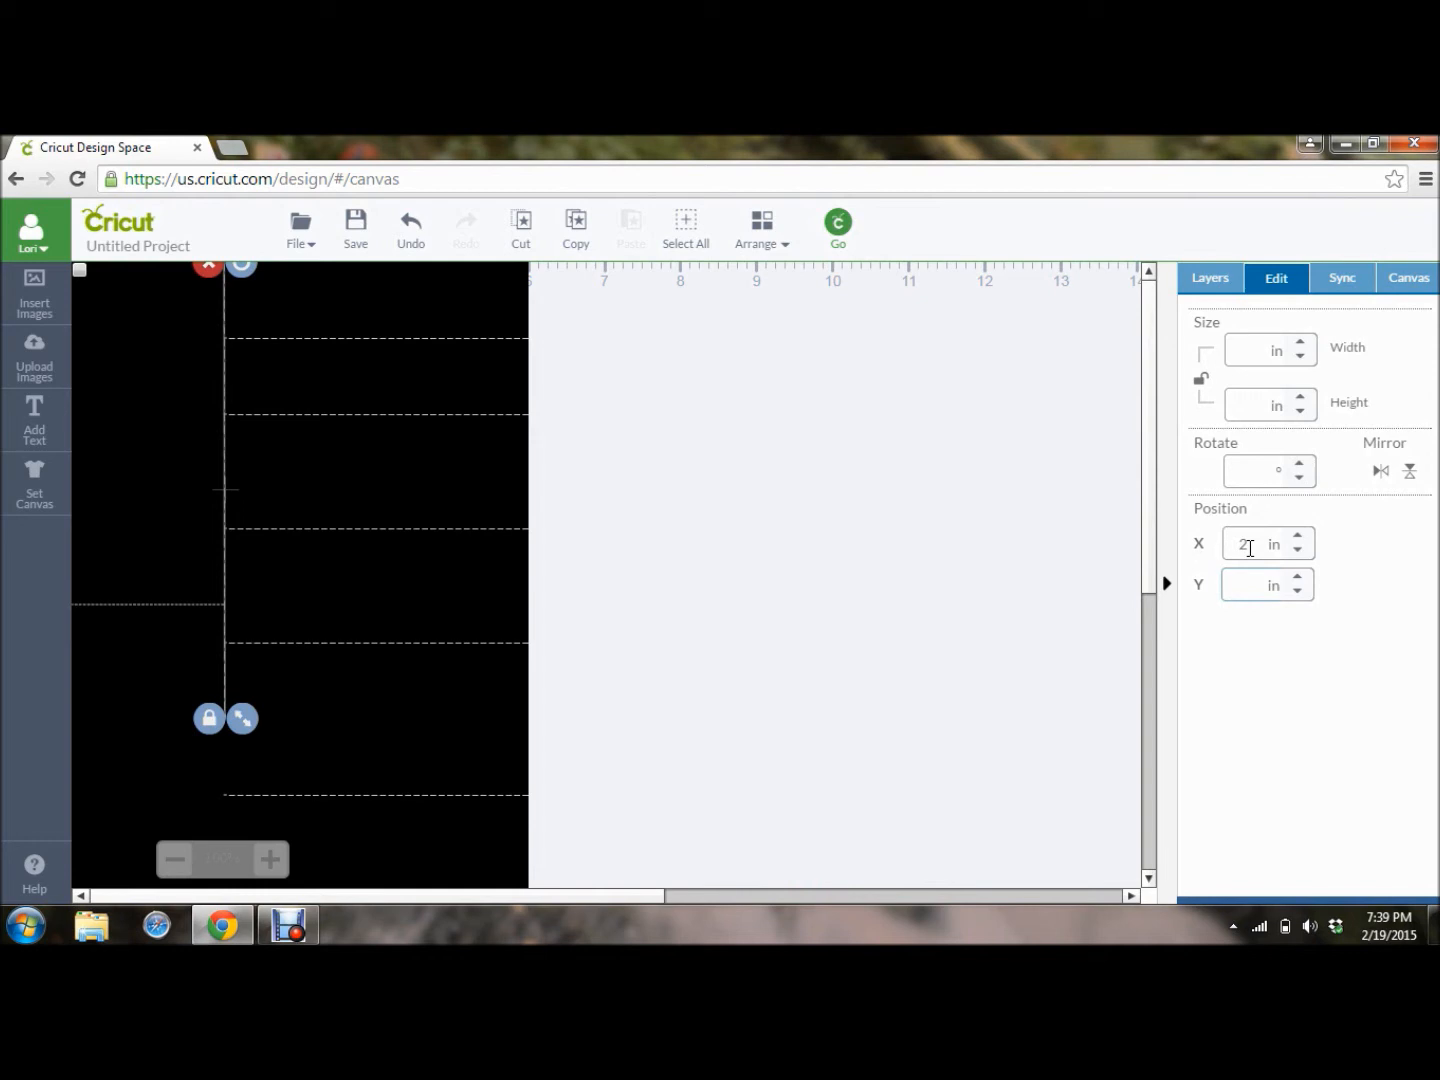
pyautogui.click(1256, 585)
pyautogui.press('Return')
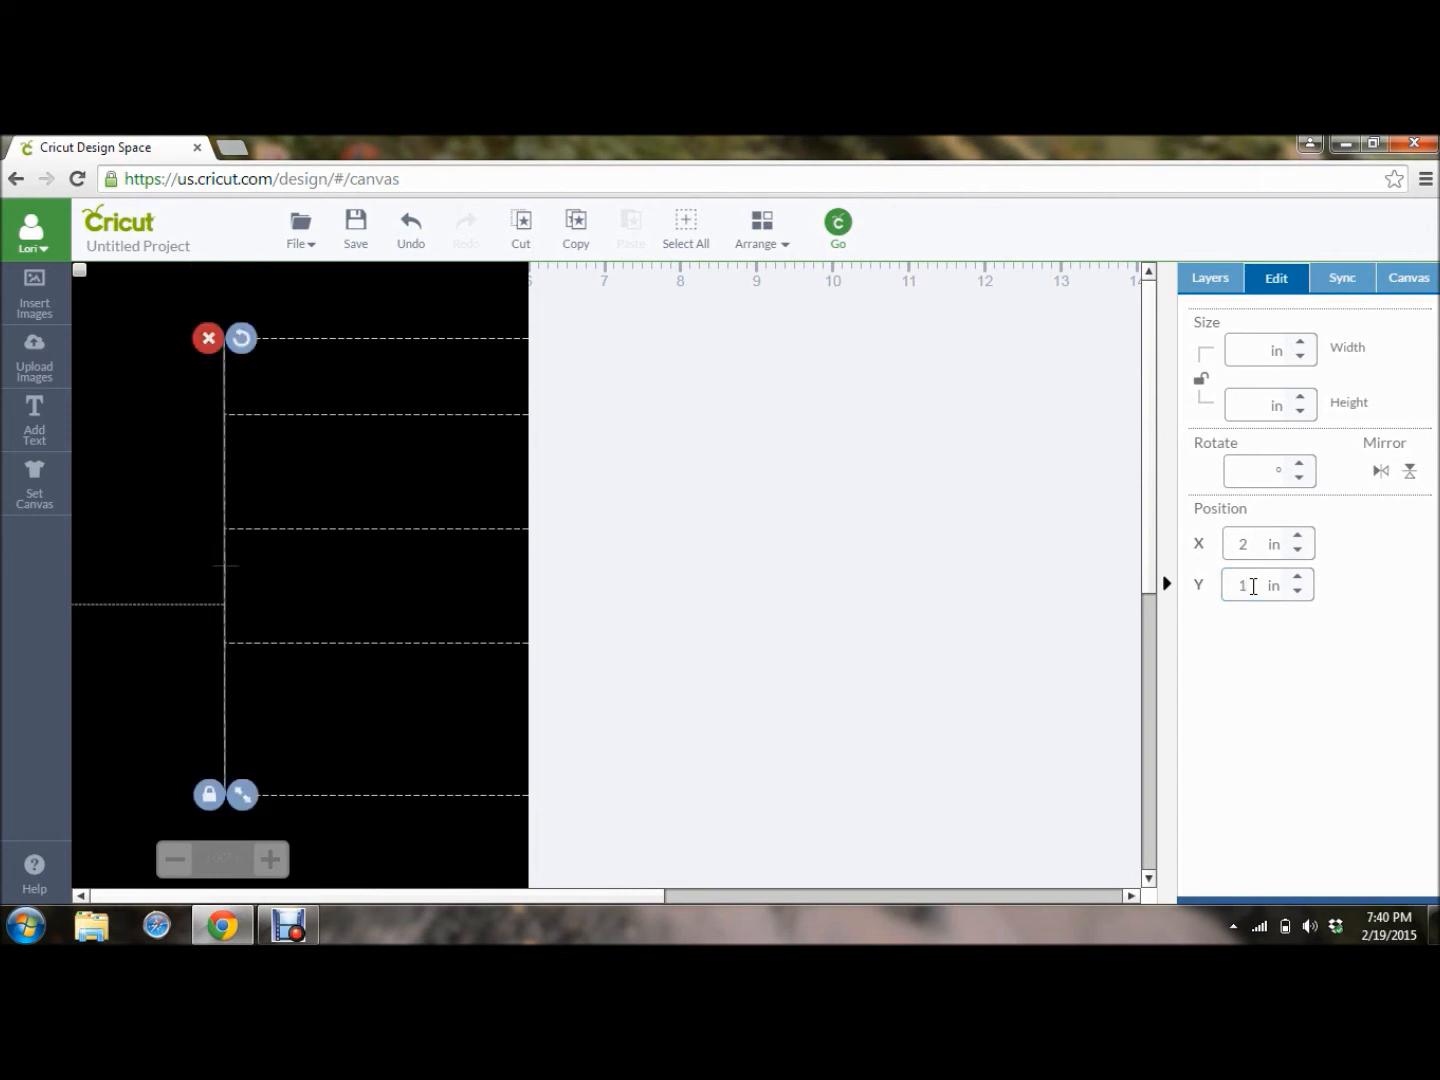
pyautogui.click(1106, 588)
# Change the vertical line's line type from Score to Cut.
pyautogui.click(1207, 284)
pyautogui.click(1346, 743)
pyautogui.moveTo(1434, 600); pyautogui.dragTo(1435, 648)
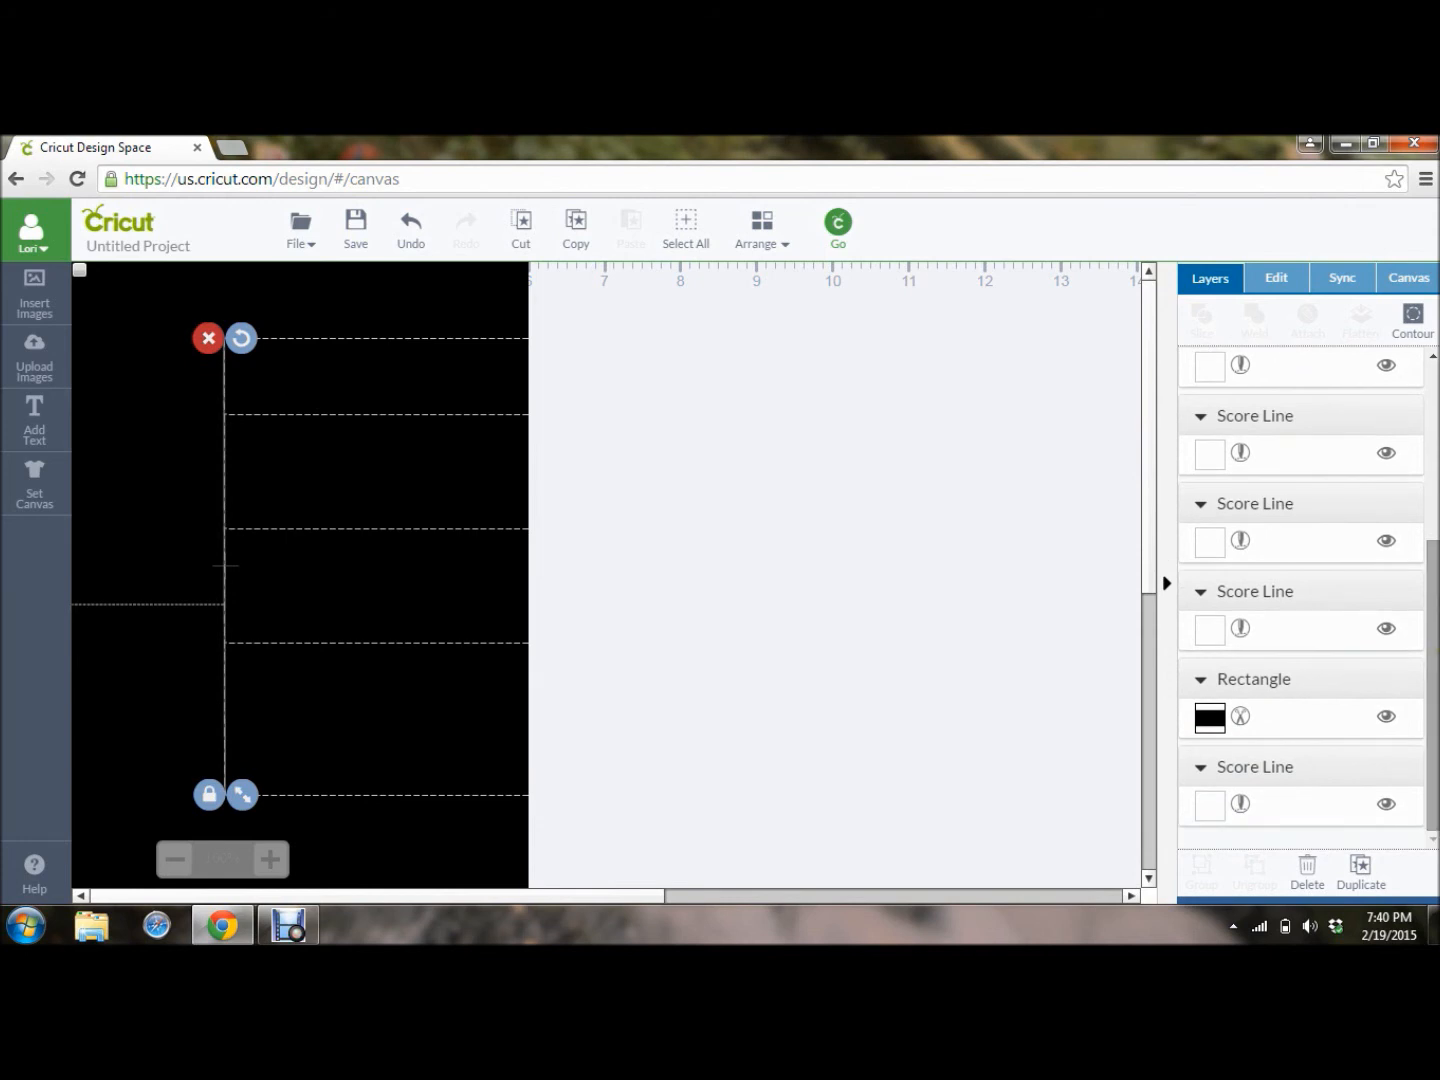
pyautogui.moveTo(1434, 675); pyautogui.dragTo(1413, 458)
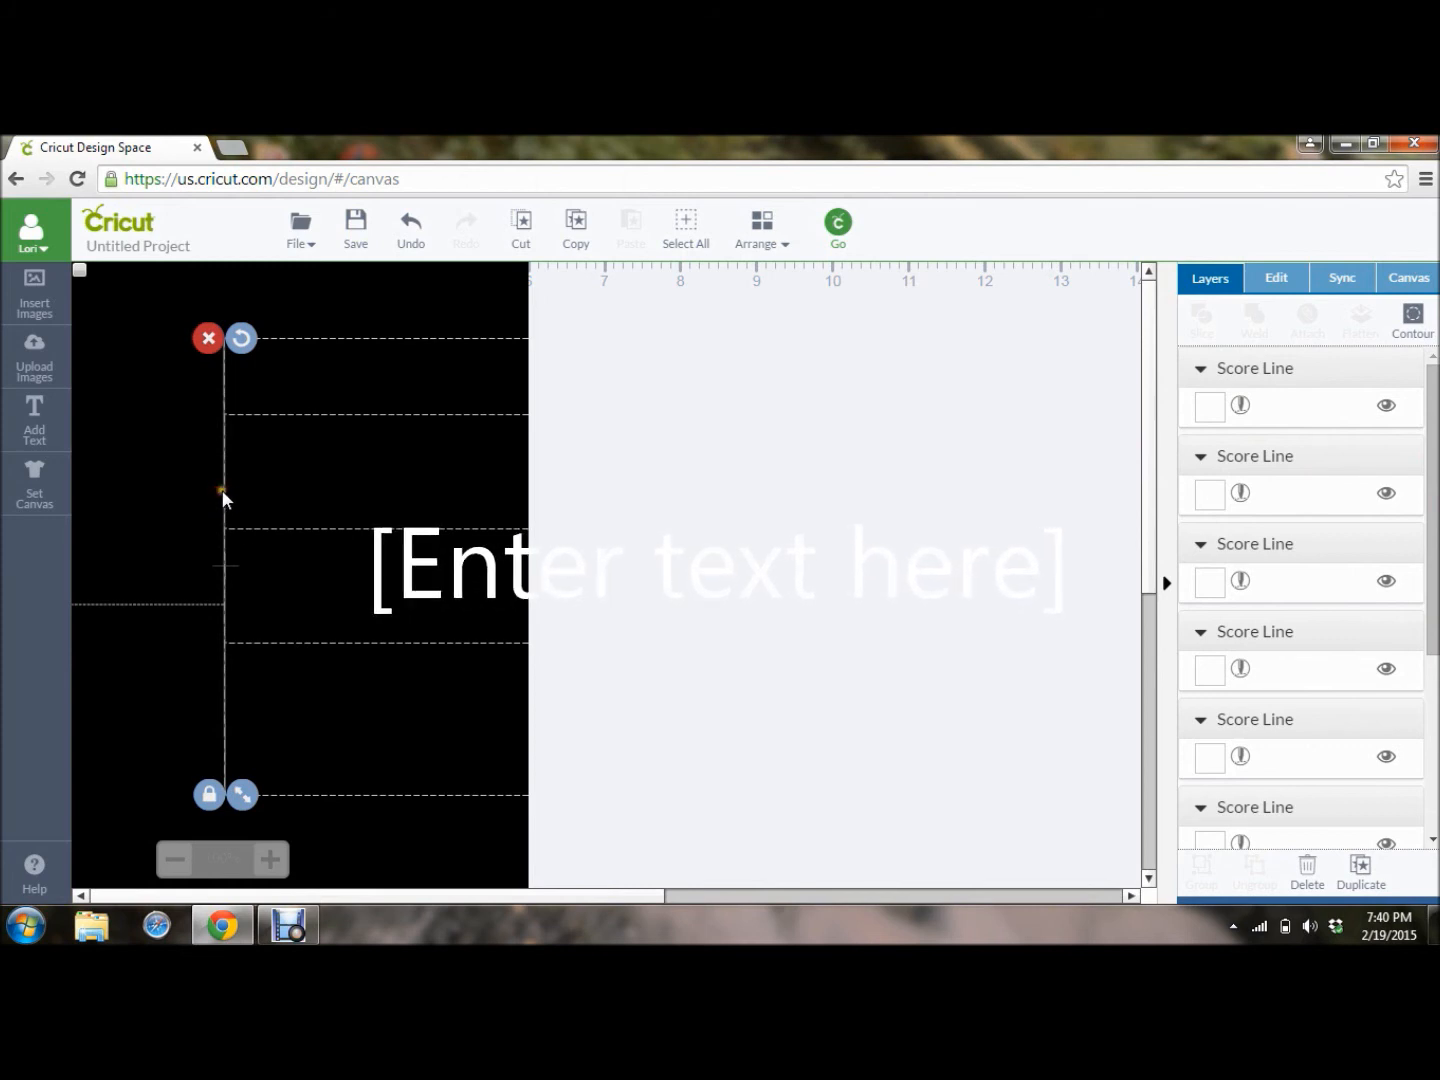
pyautogui.click(790, 522)
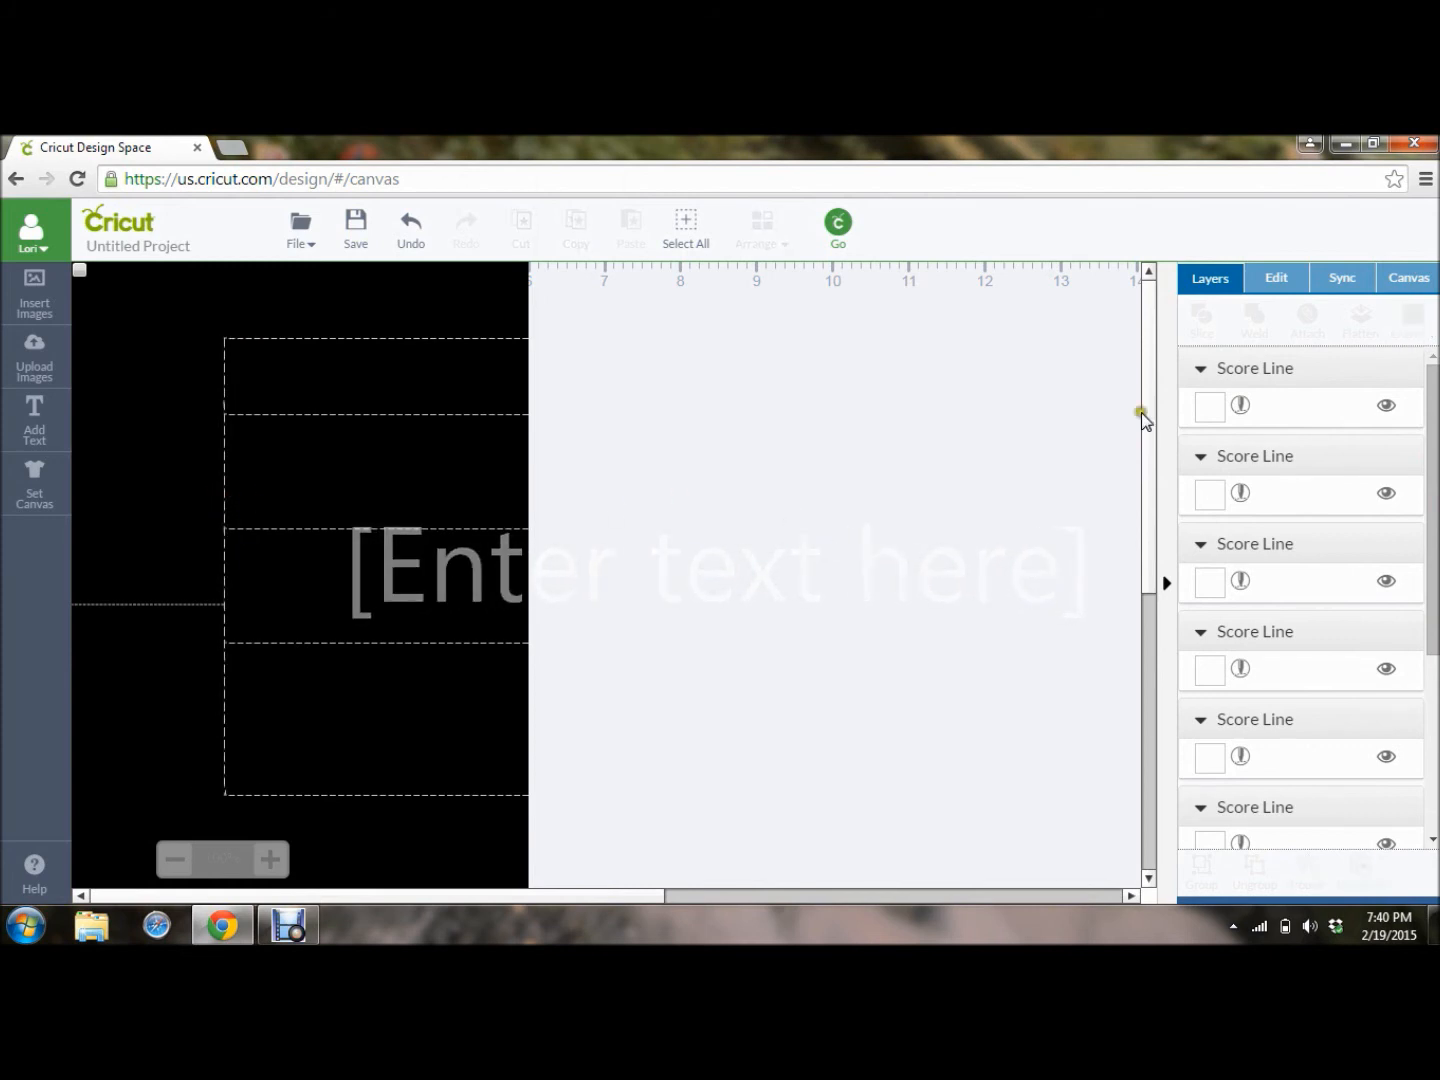
pyautogui.click(1266, 410)
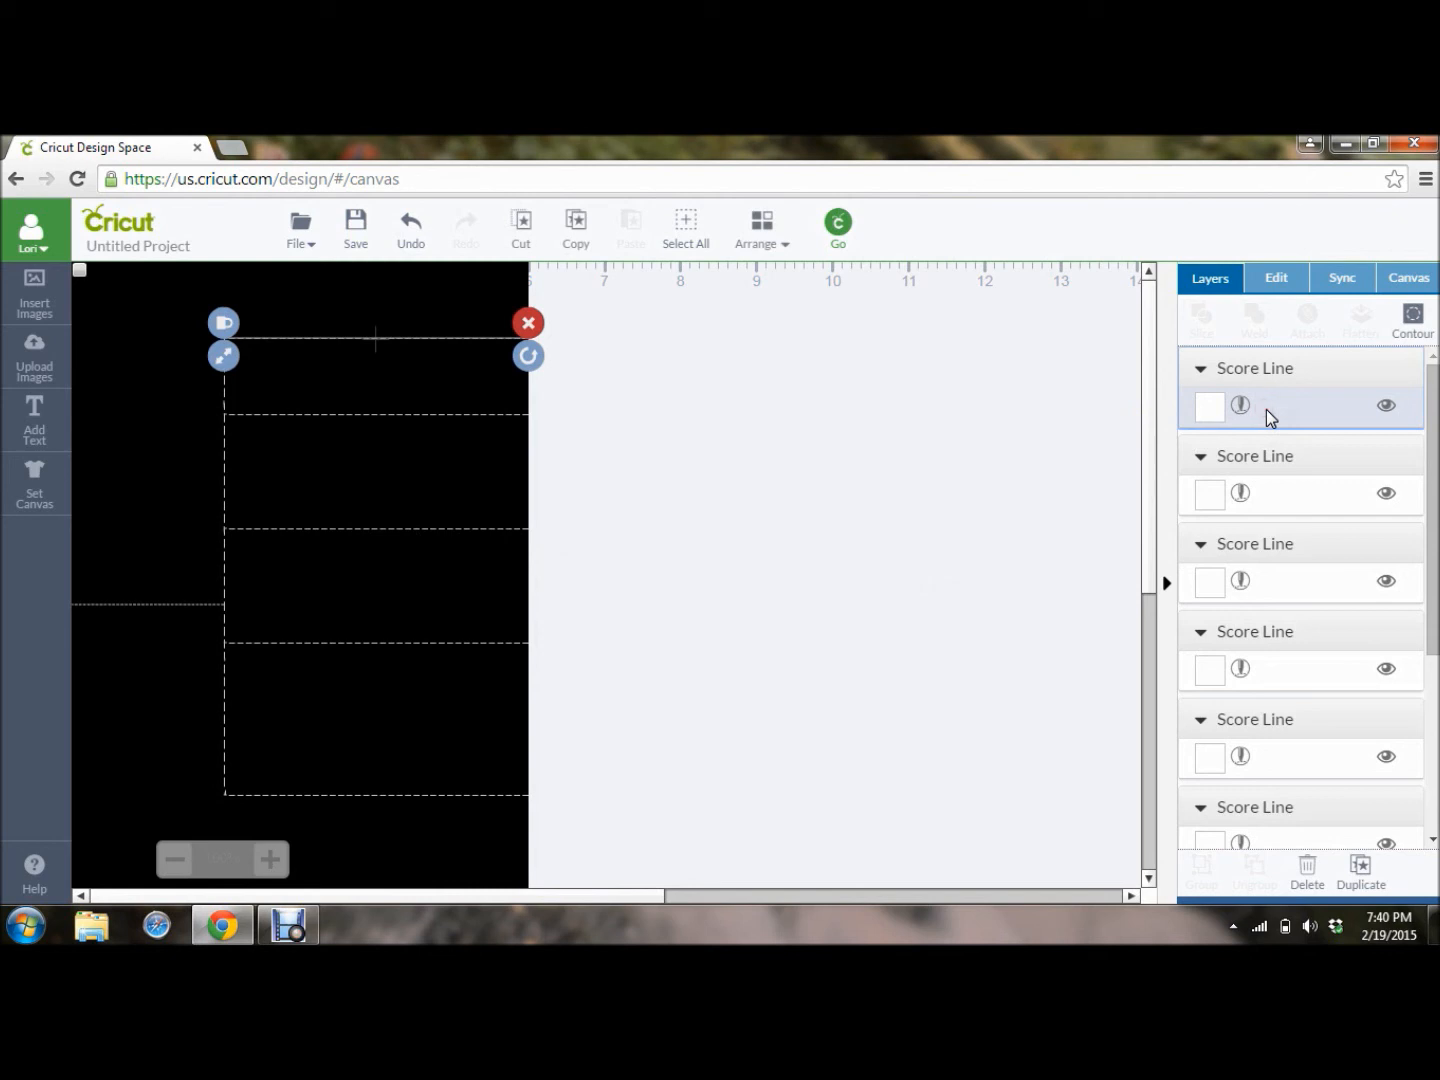
pyautogui.click(1257, 495)
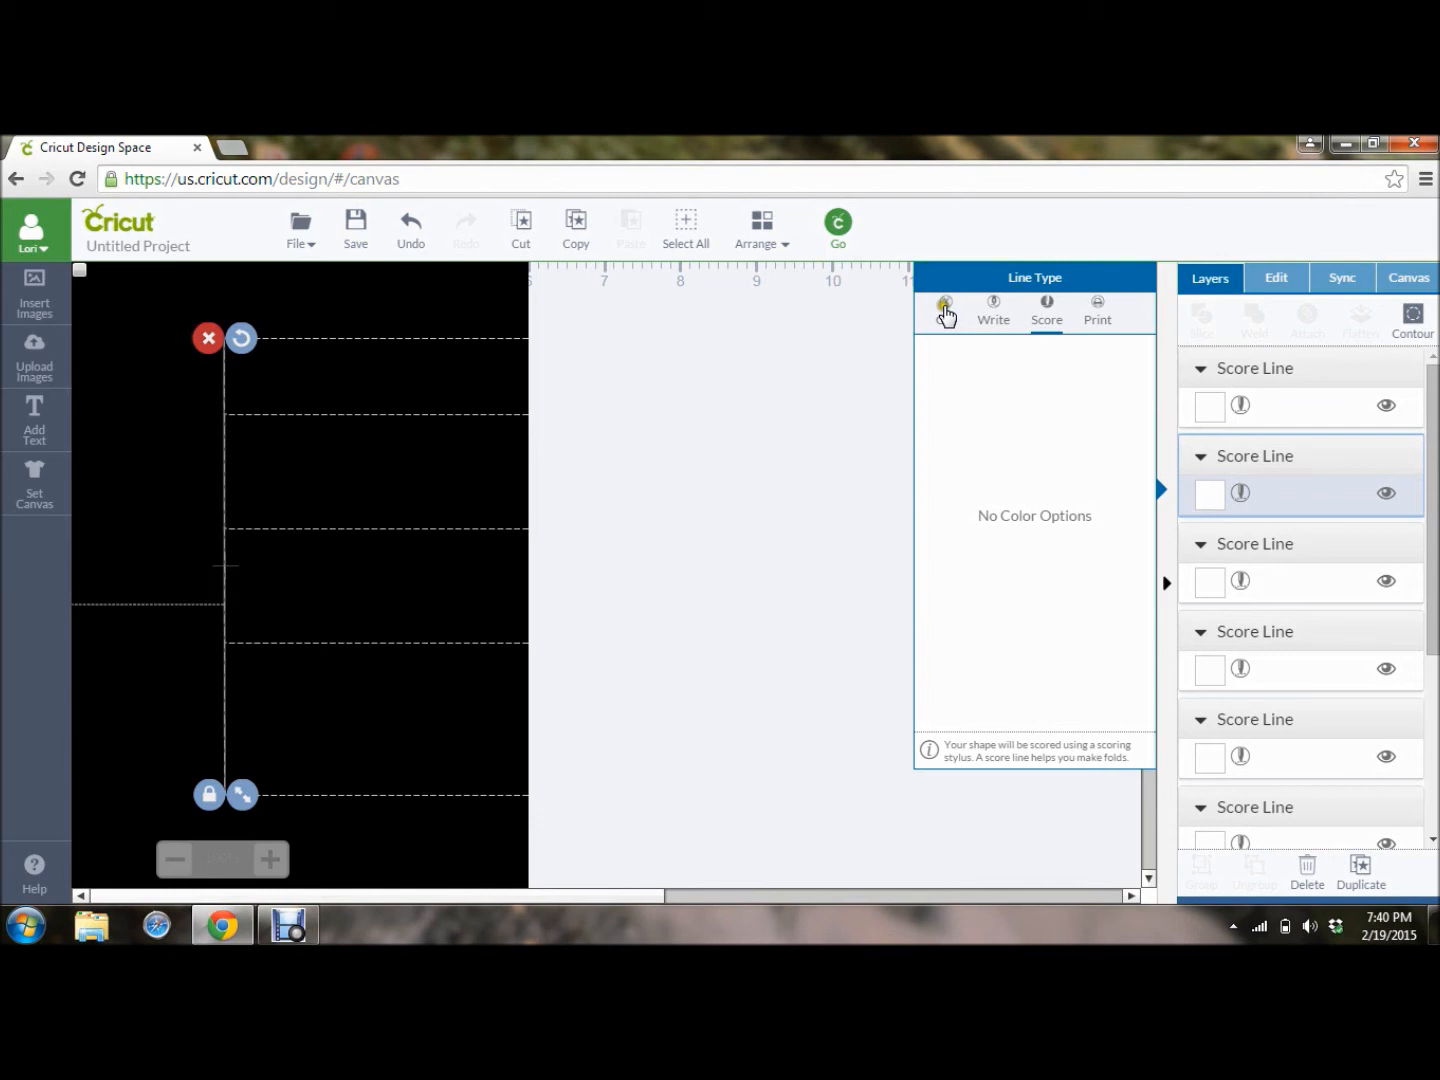
pyautogui.click(945, 305)
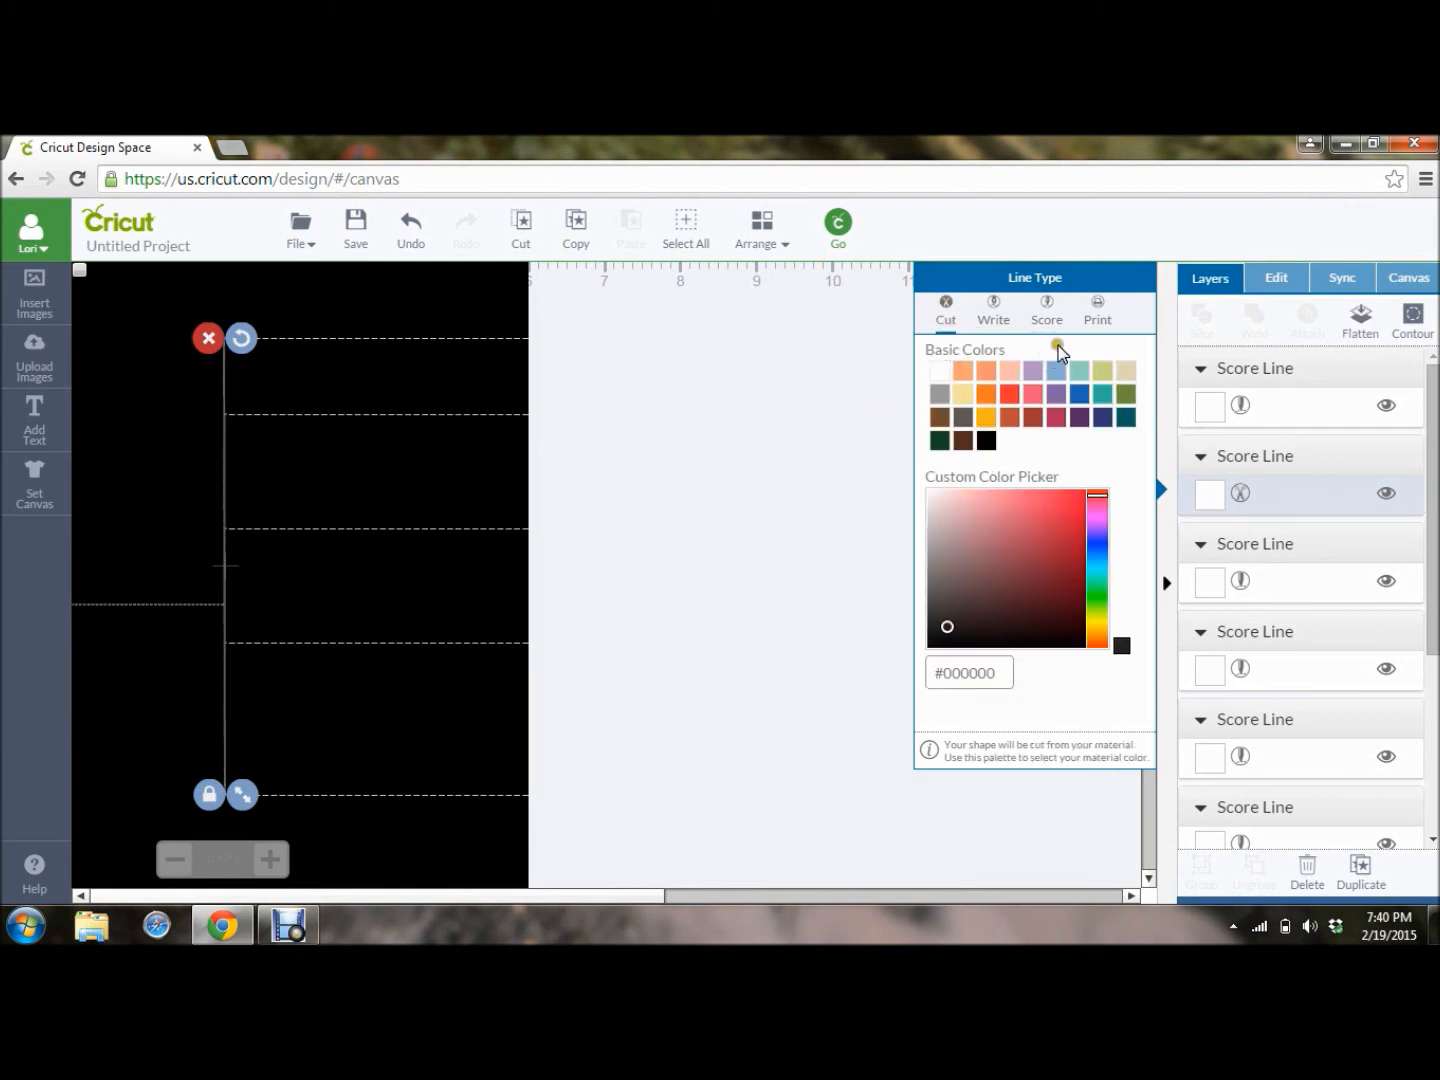
pyautogui.click(860, 373)
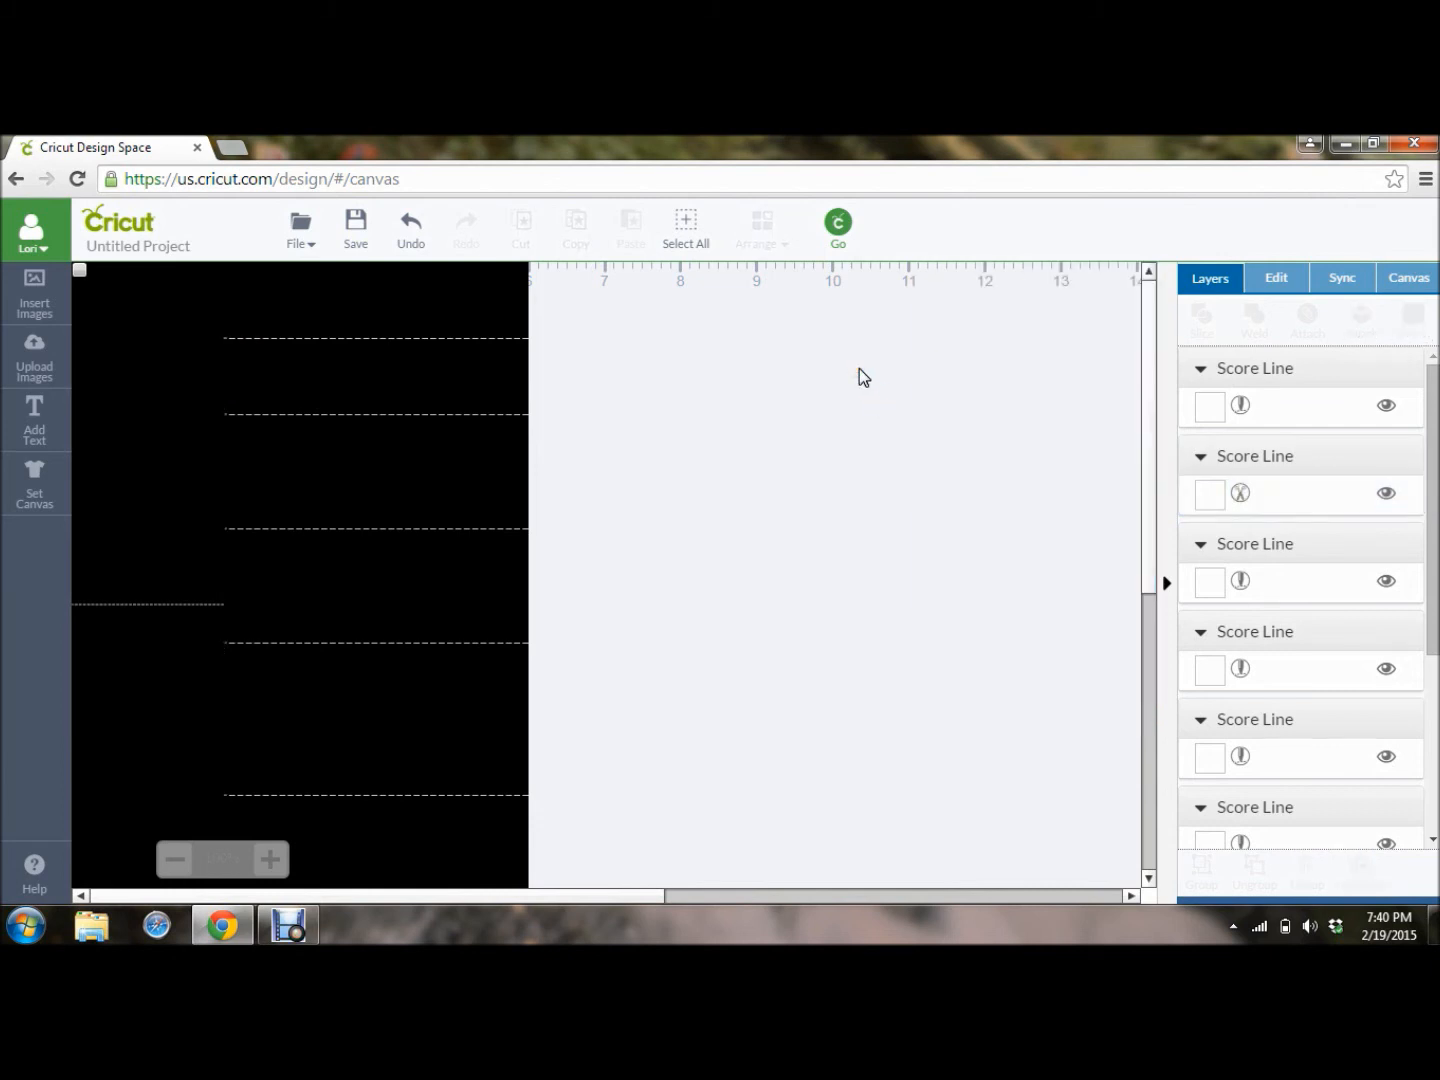
# Select all the lines together with the rectangle and attach them into one set.
pyautogui.click(683, 254)
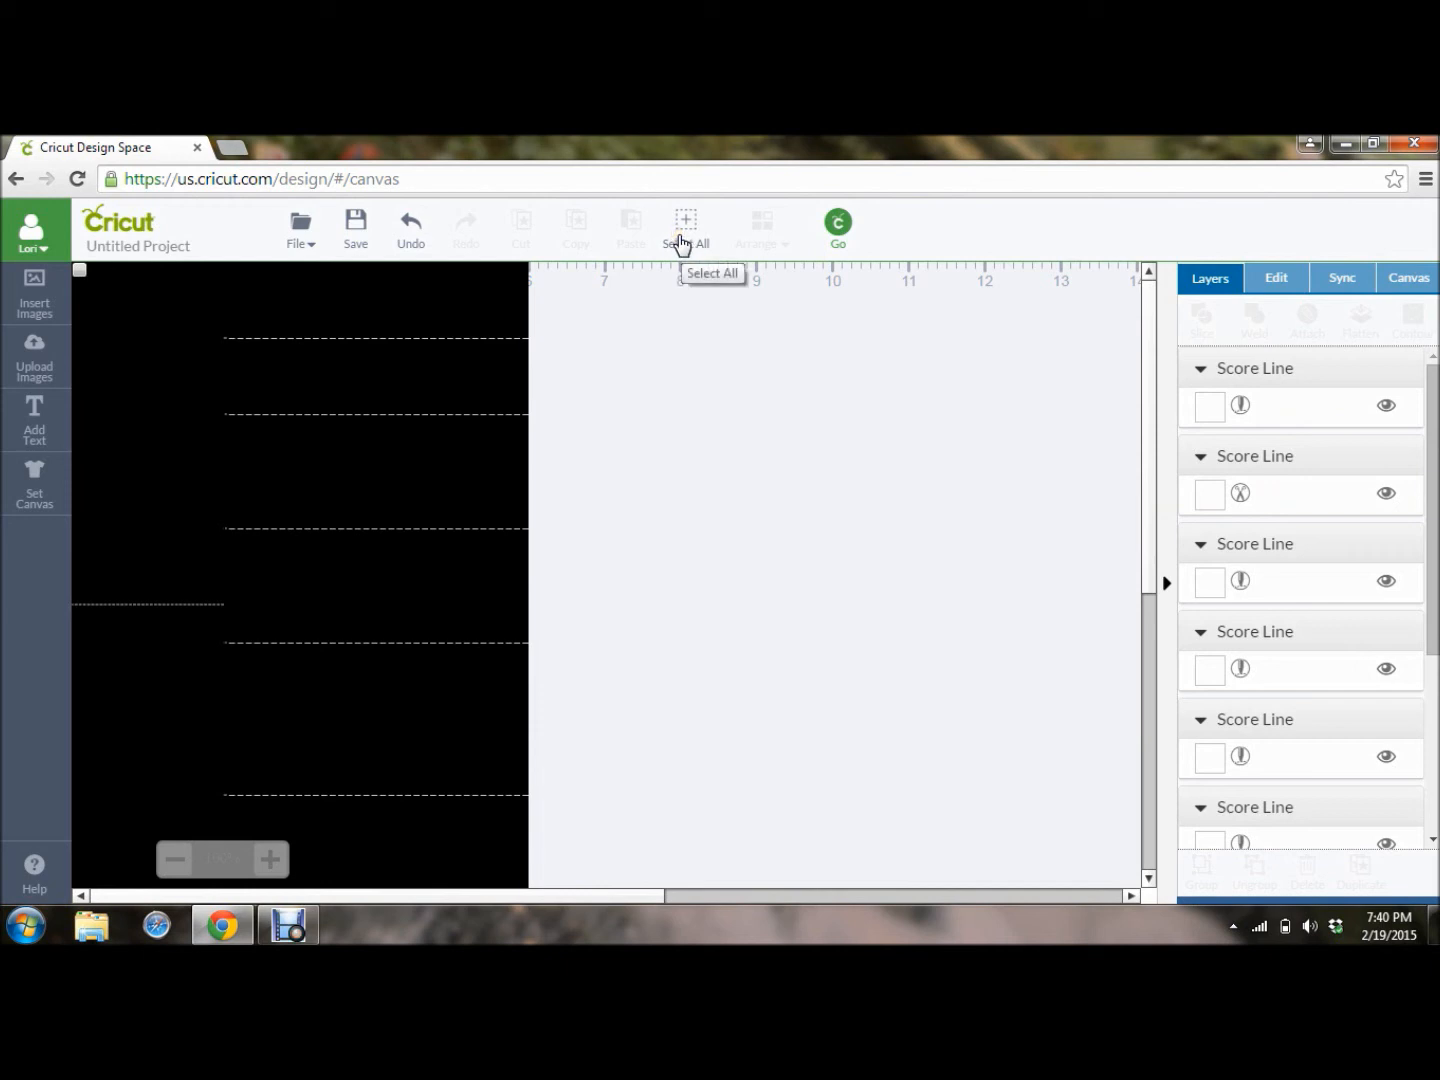
pyautogui.click(1274, 489)
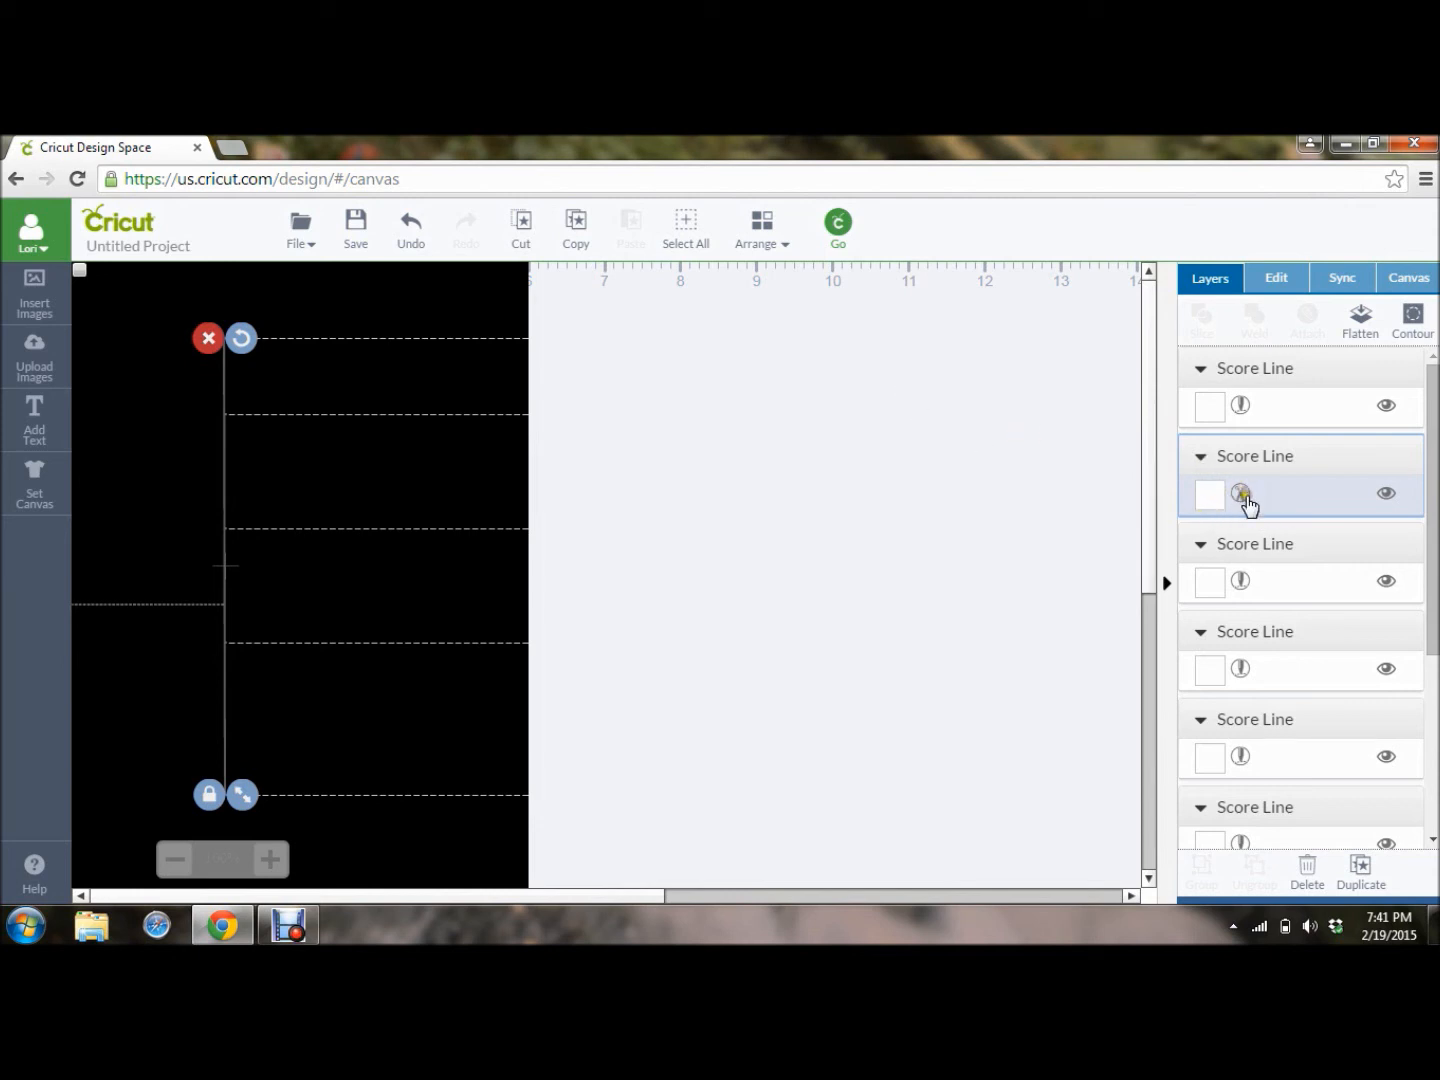
pyautogui.click(1241, 493)
pyautogui.click(684, 237)
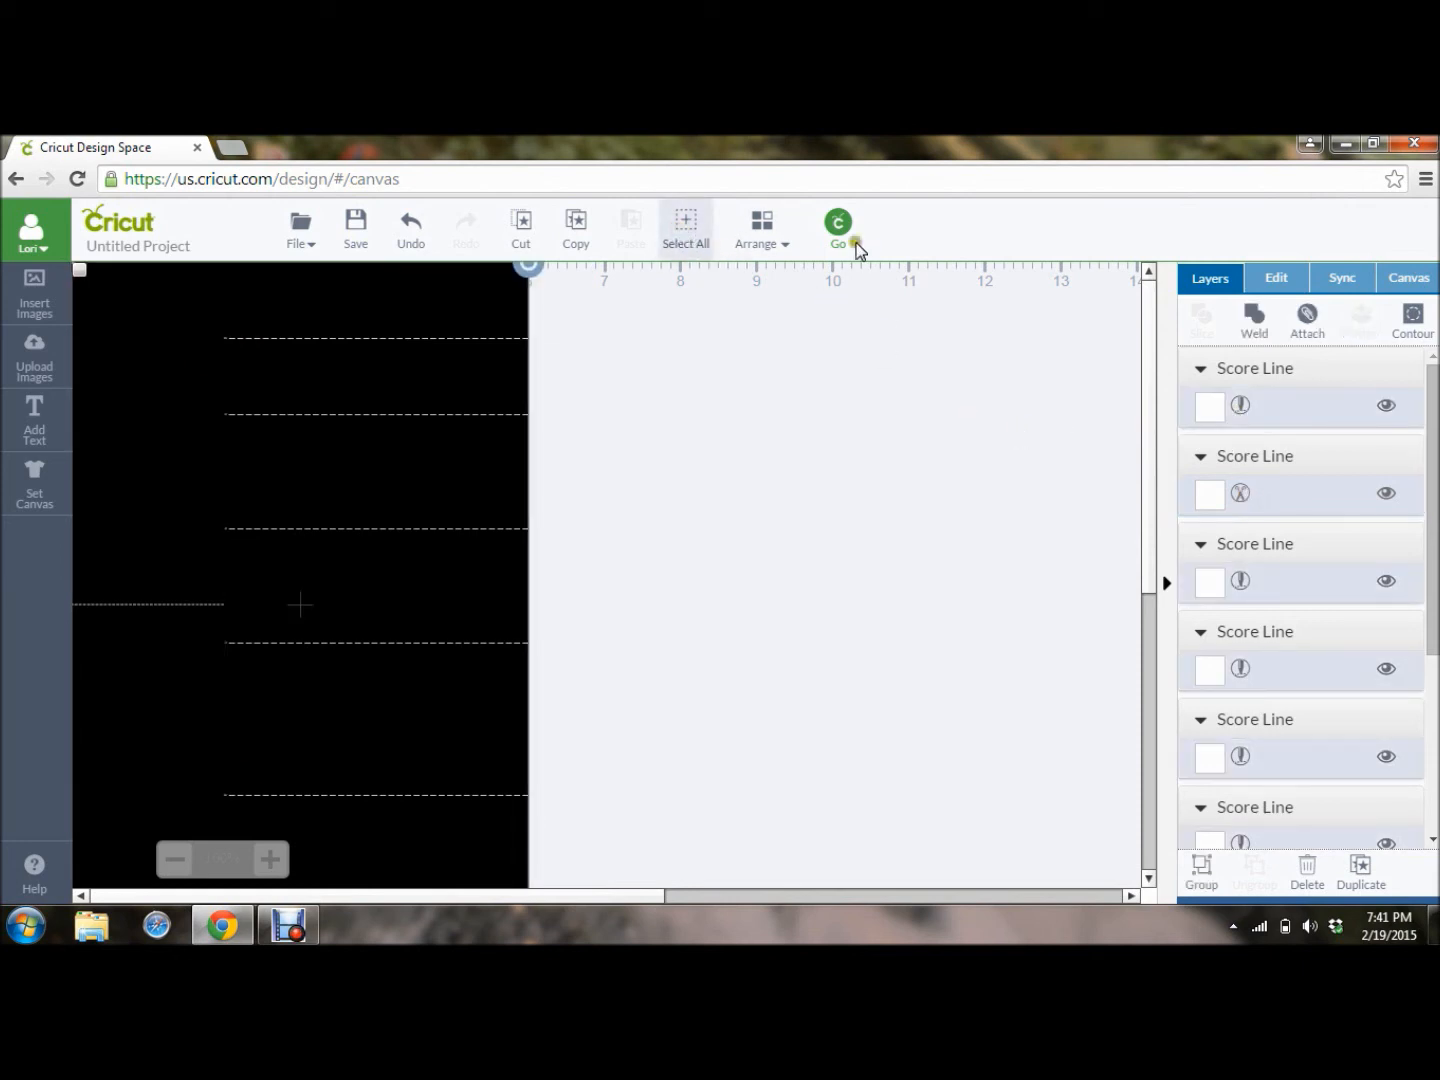
pyautogui.click(1306, 319)
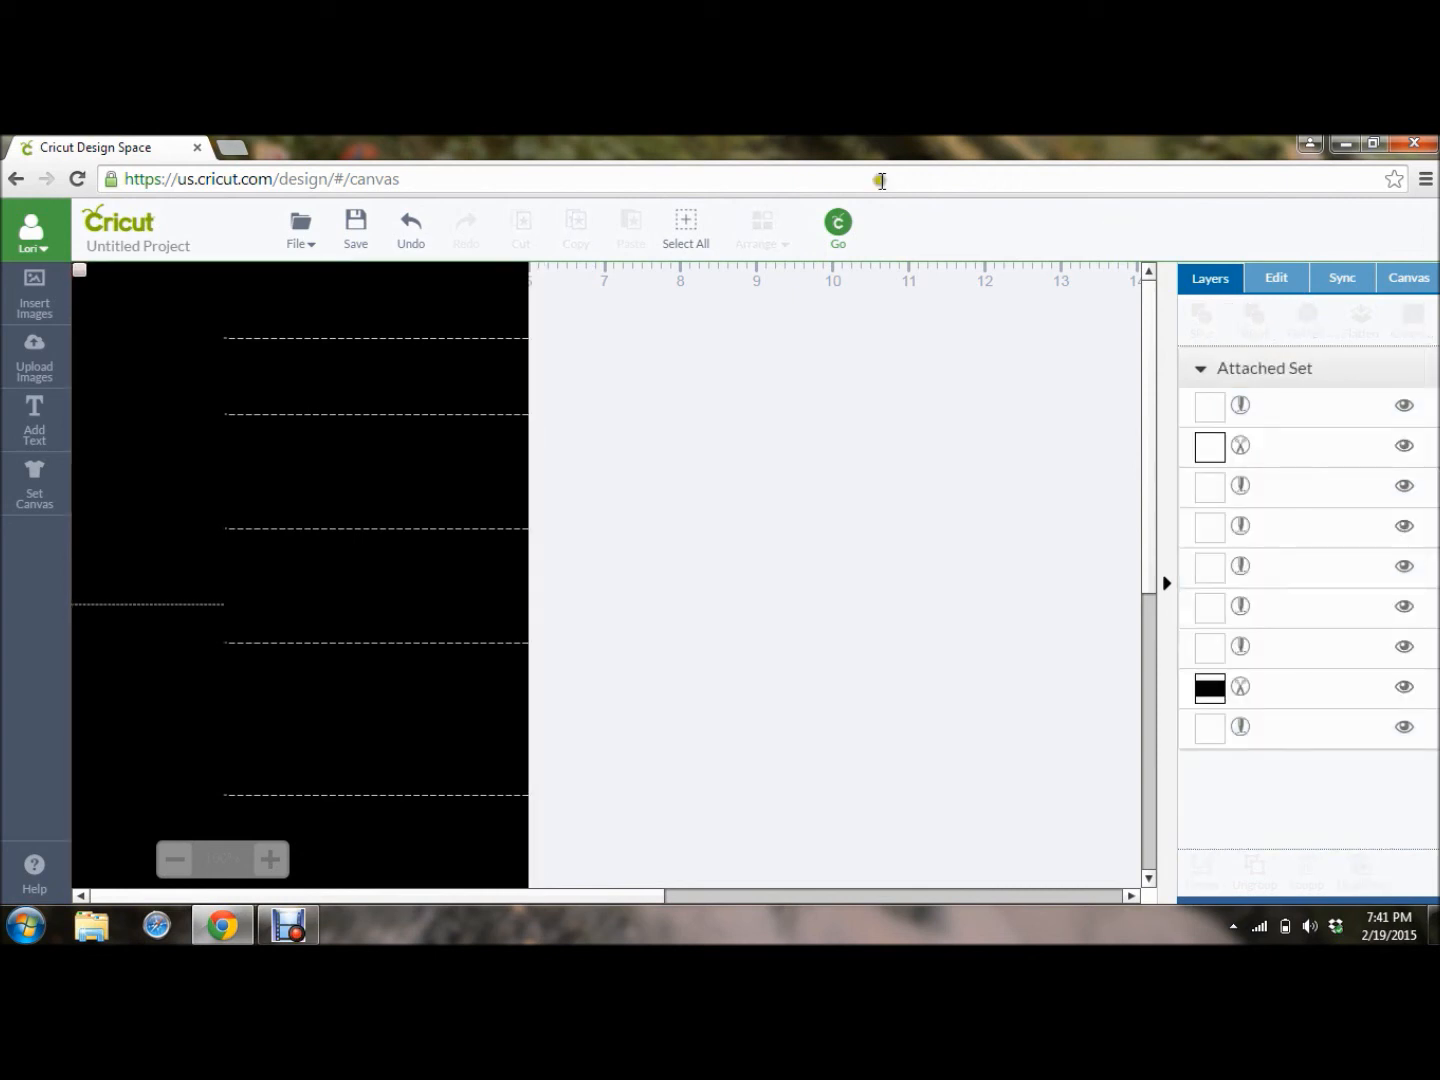
# Preview the attached card on the cutting mat and proceed to the machine's cutting setup.
pyautogui.click(835, 226)
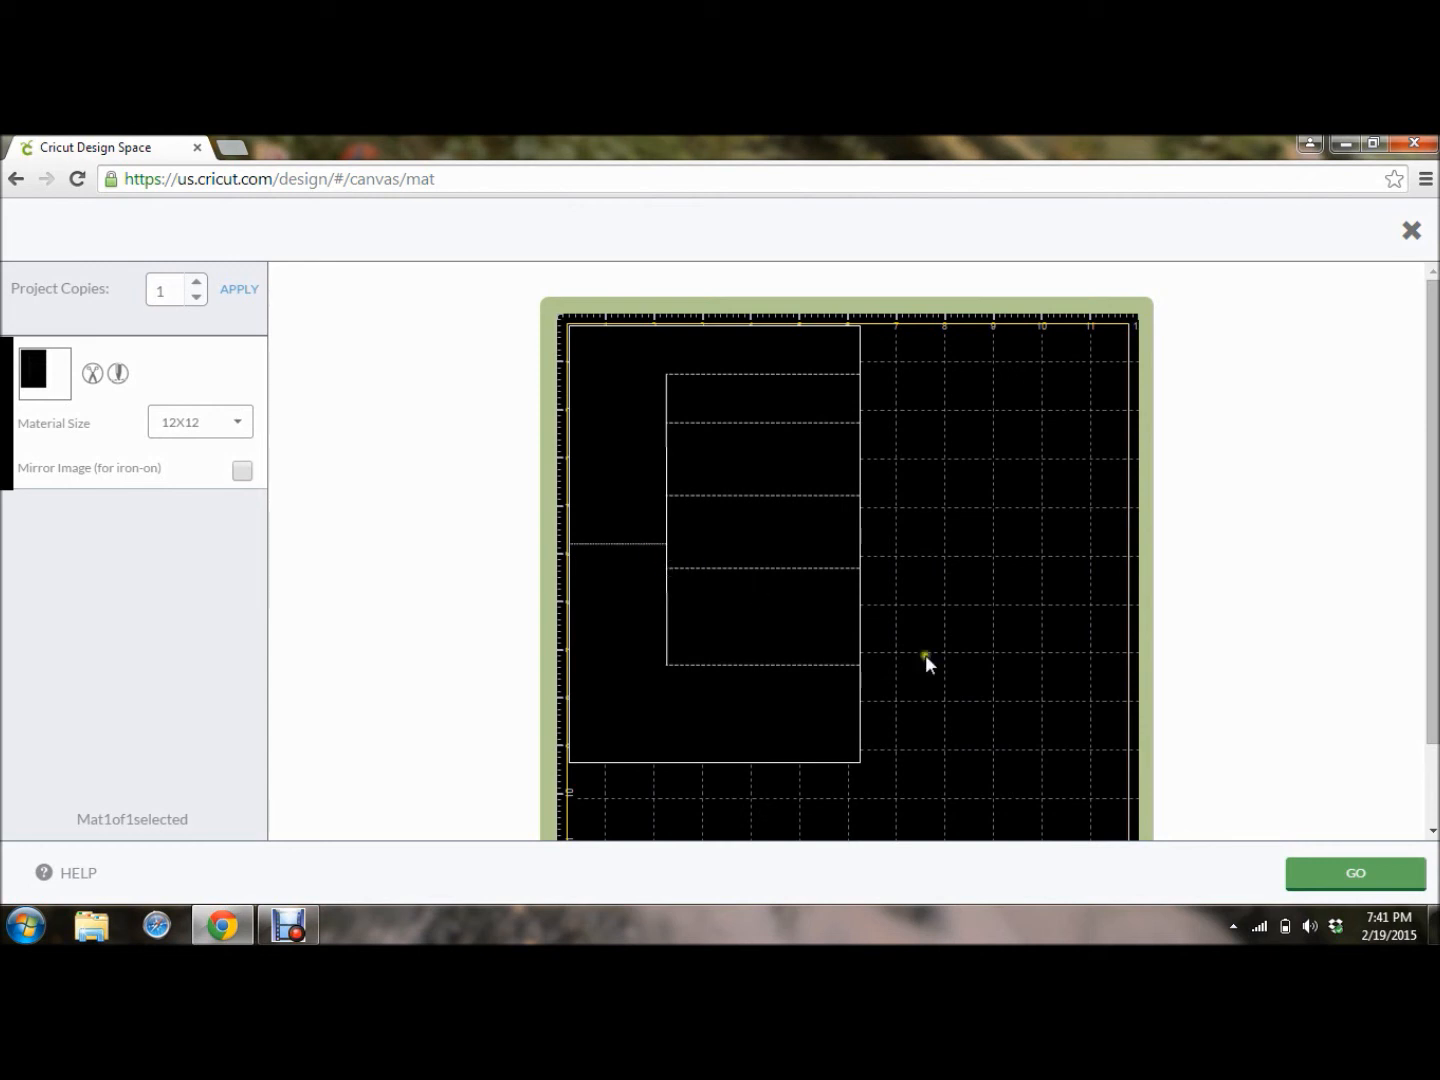
pyautogui.click(1372, 876)
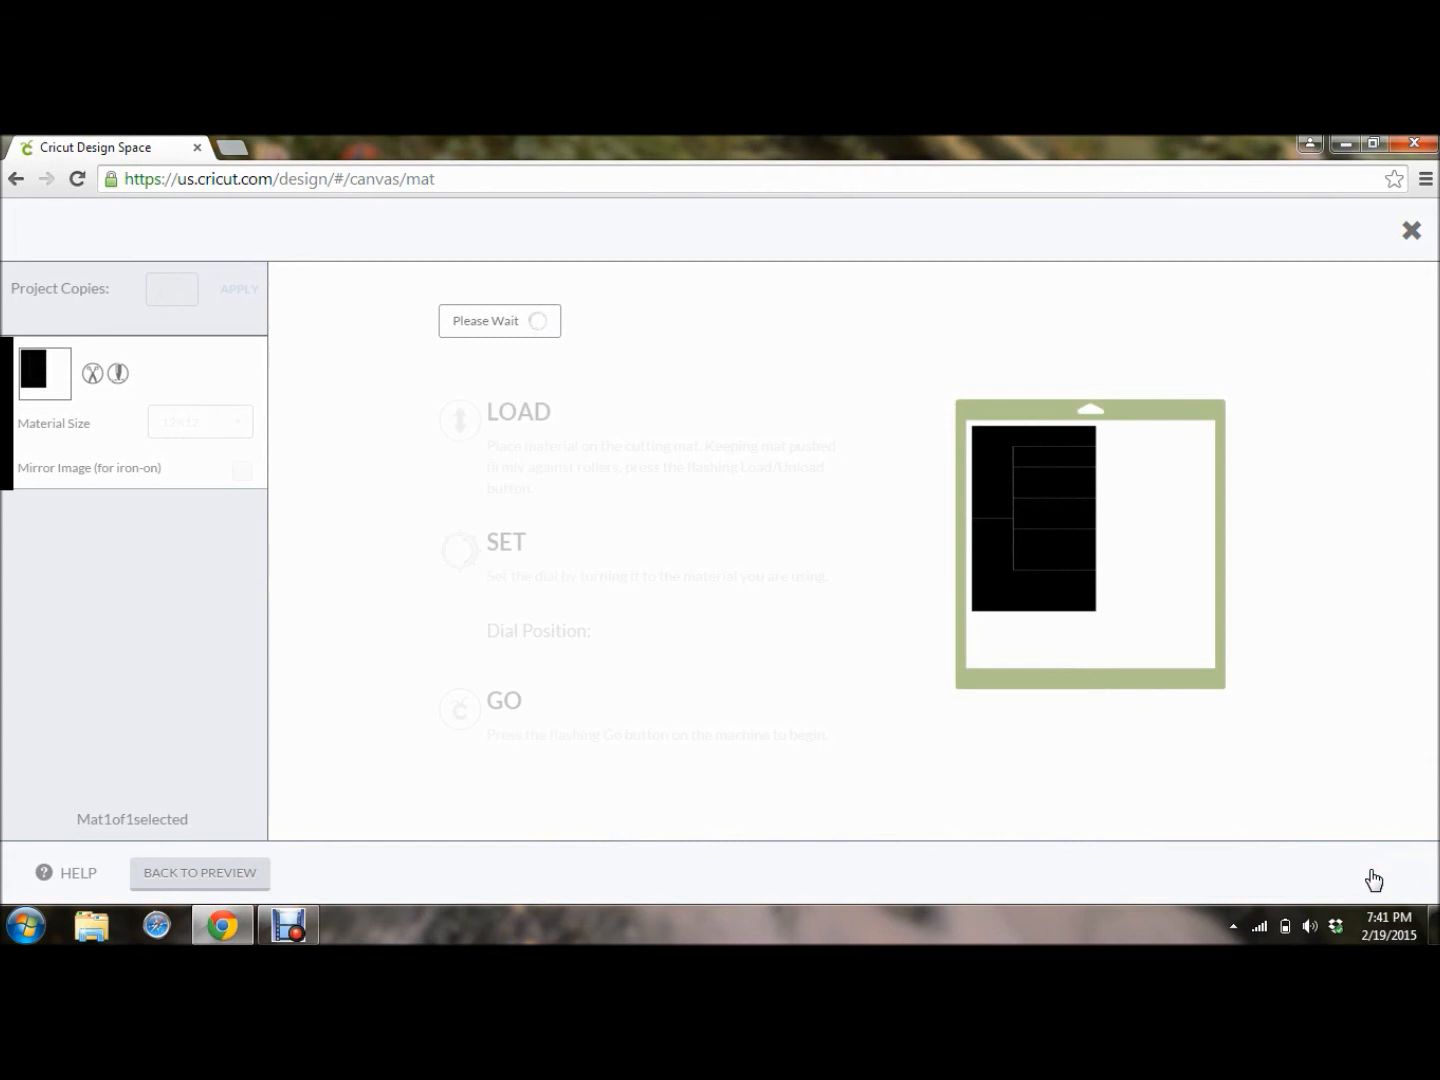